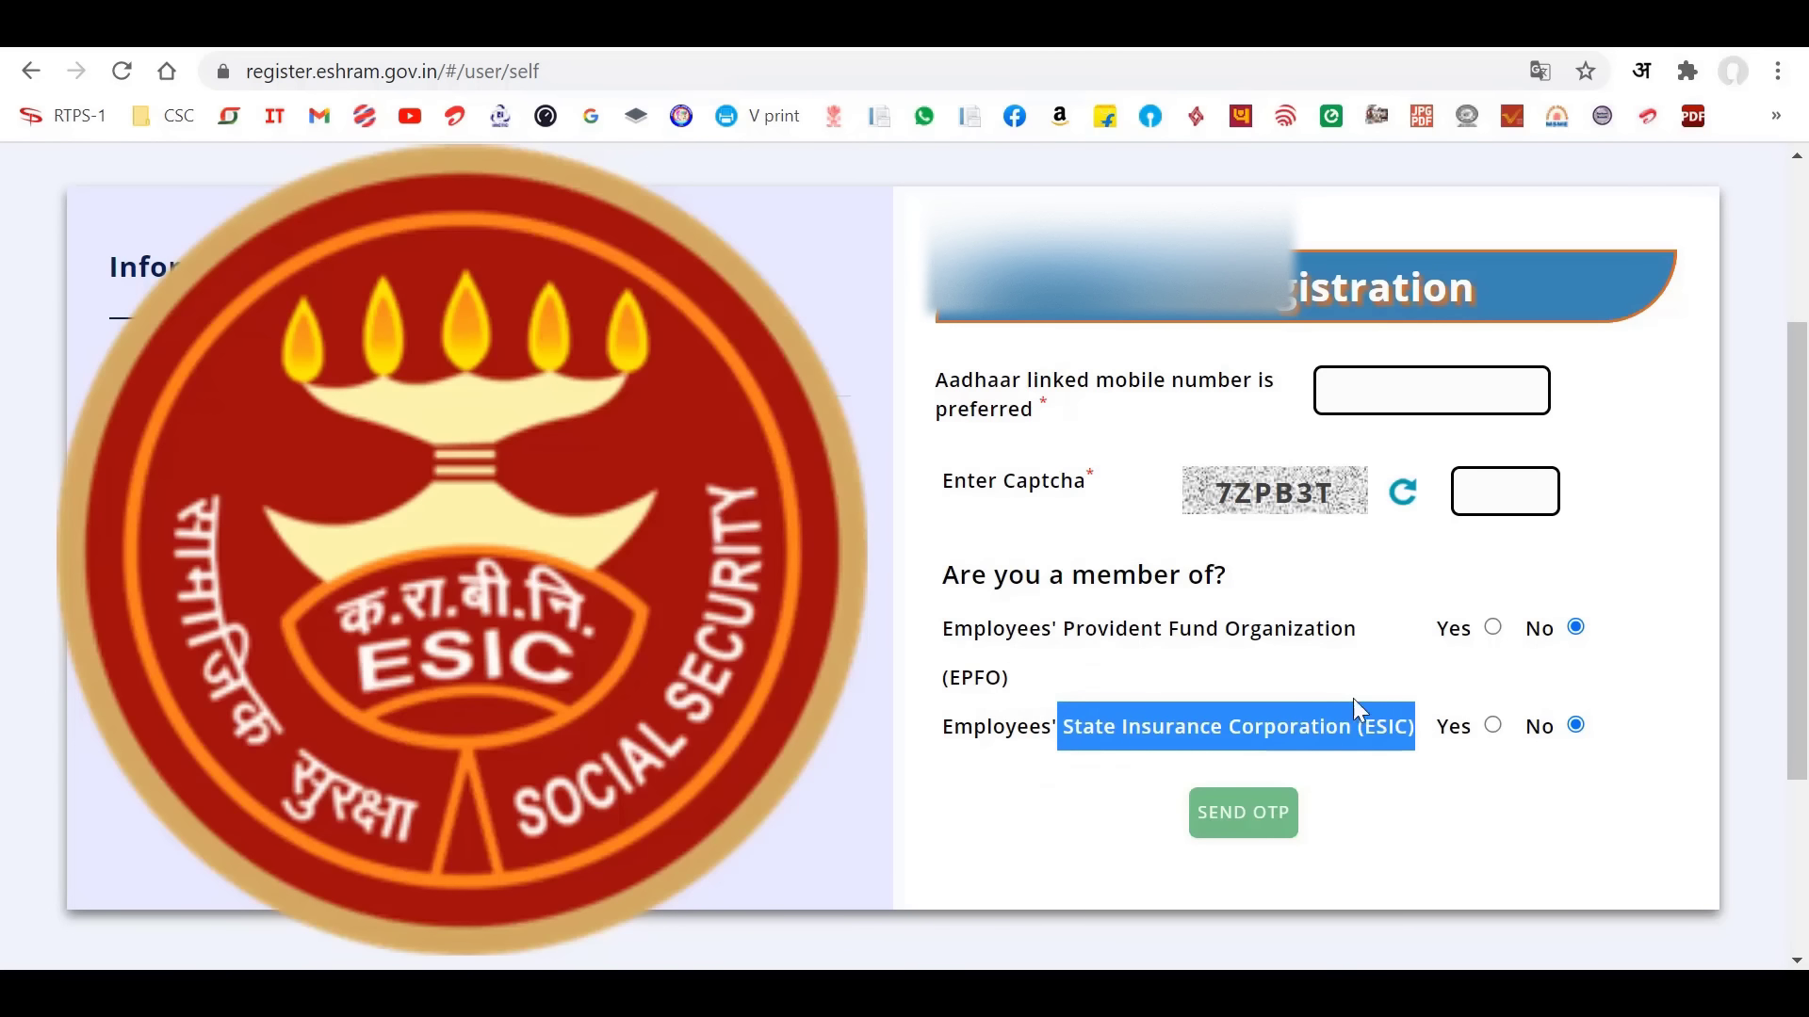
# Request an OTP for the mobile number, enter the received code and submit it for verification.
pyautogui.click(1076, 740)
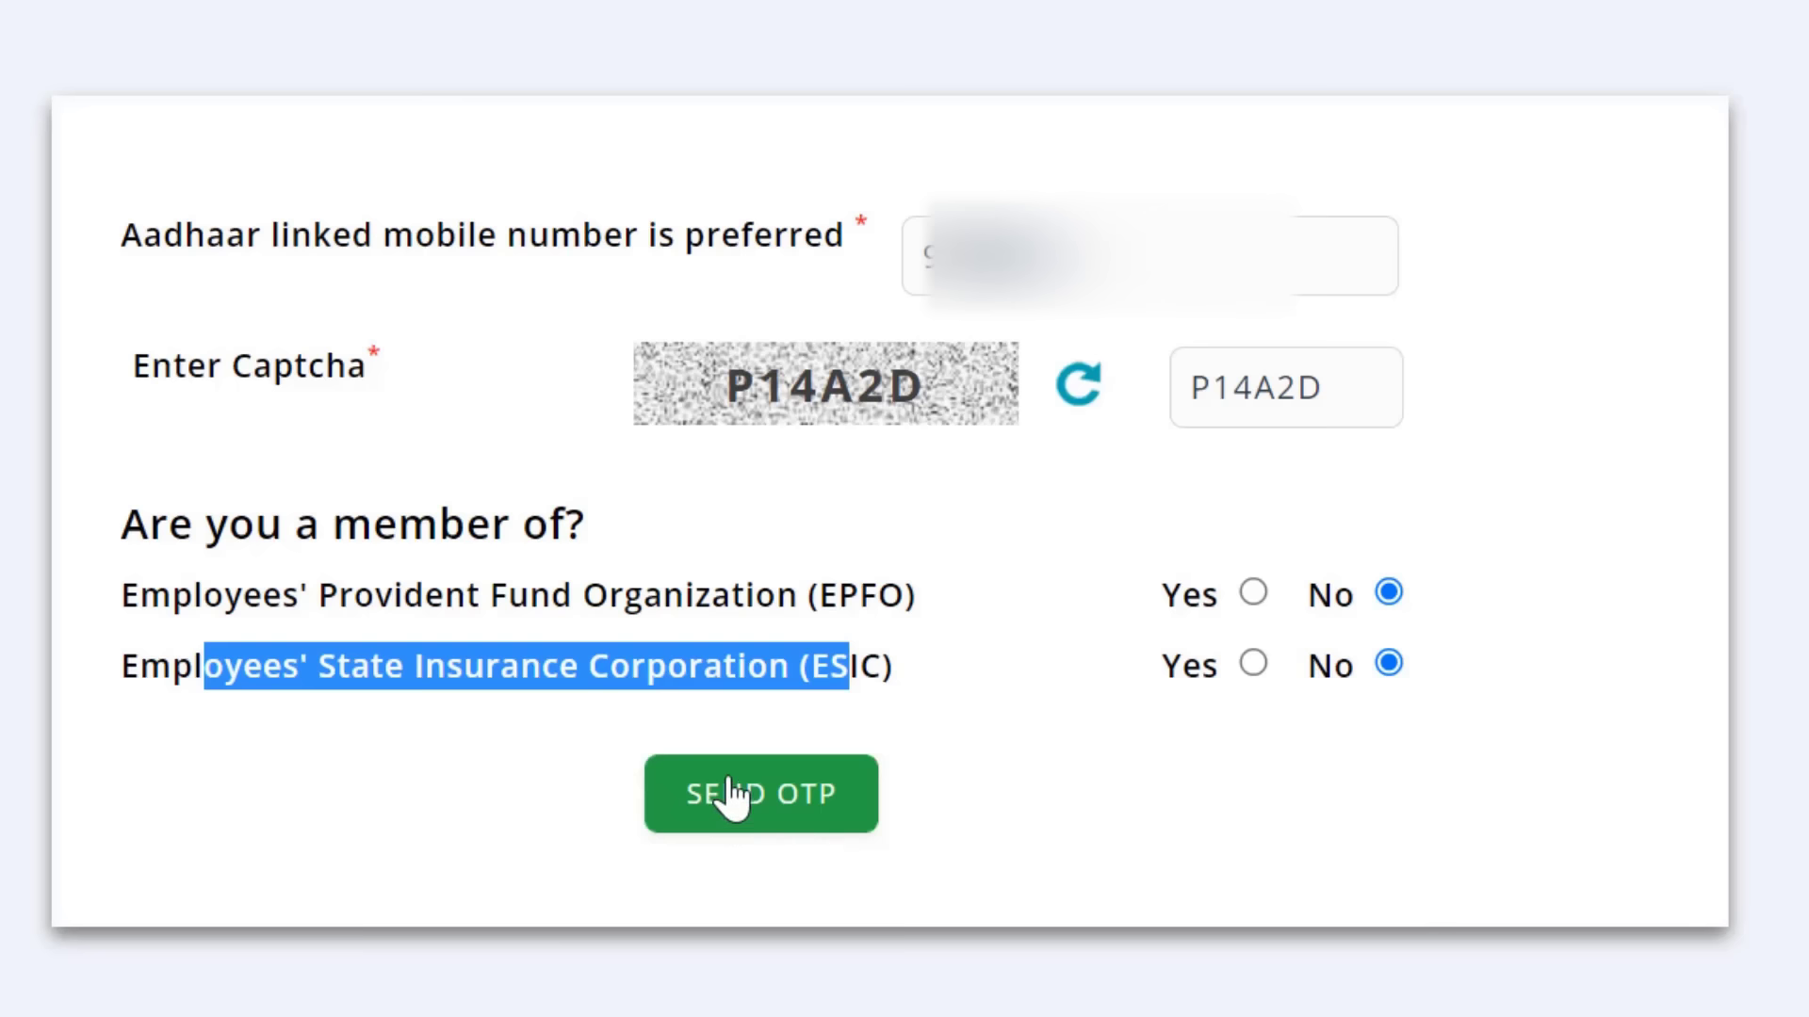
pyautogui.click(728, 794)
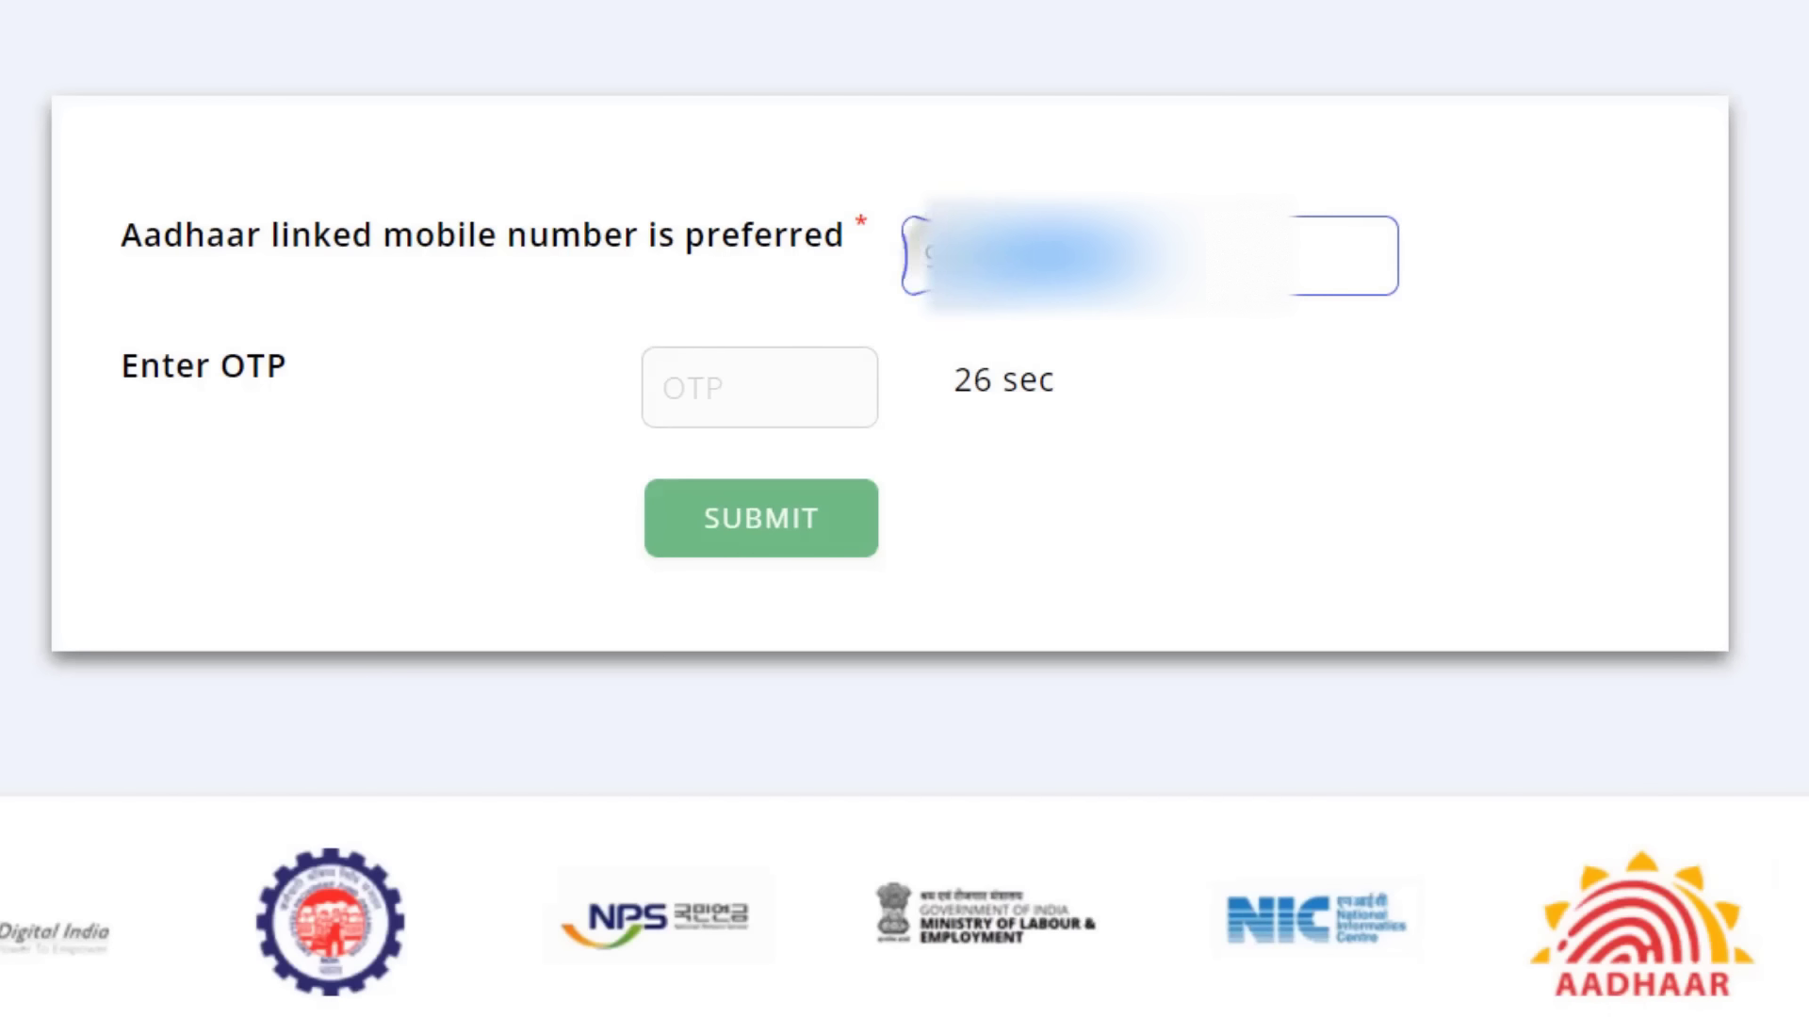
pyautogui.click(736, 390)
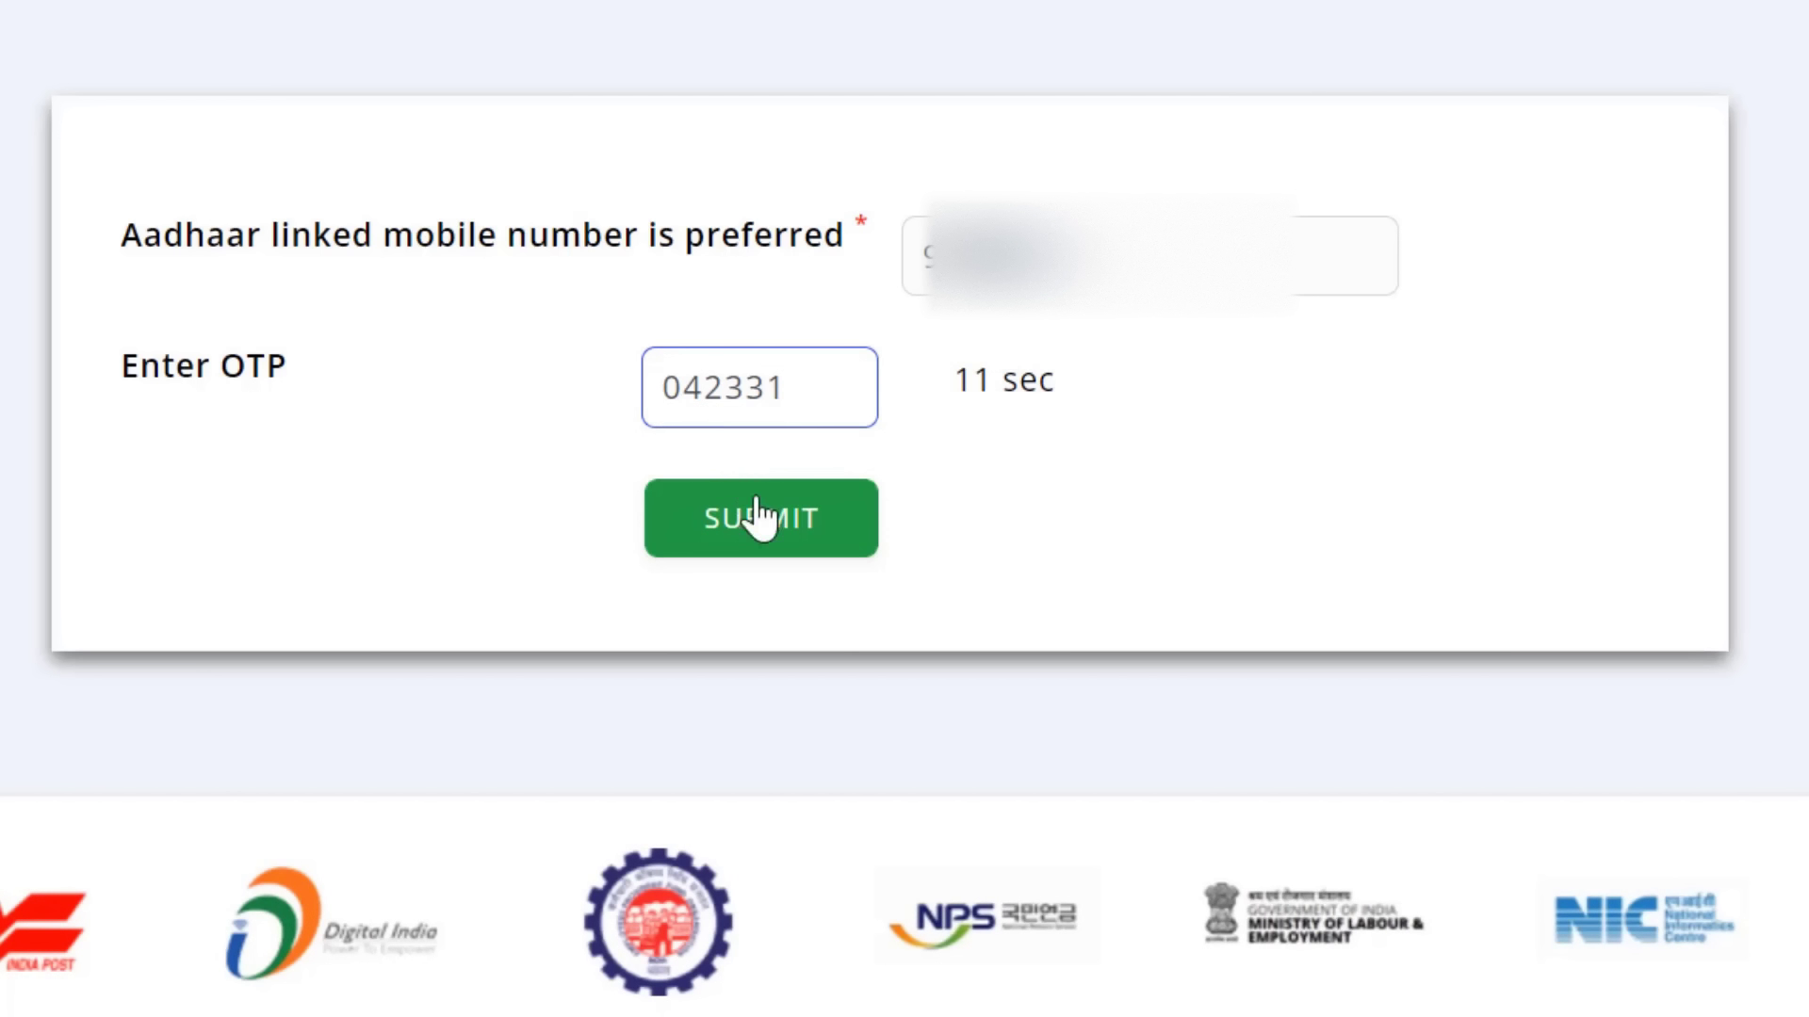
pyautogui.click(759, 521)
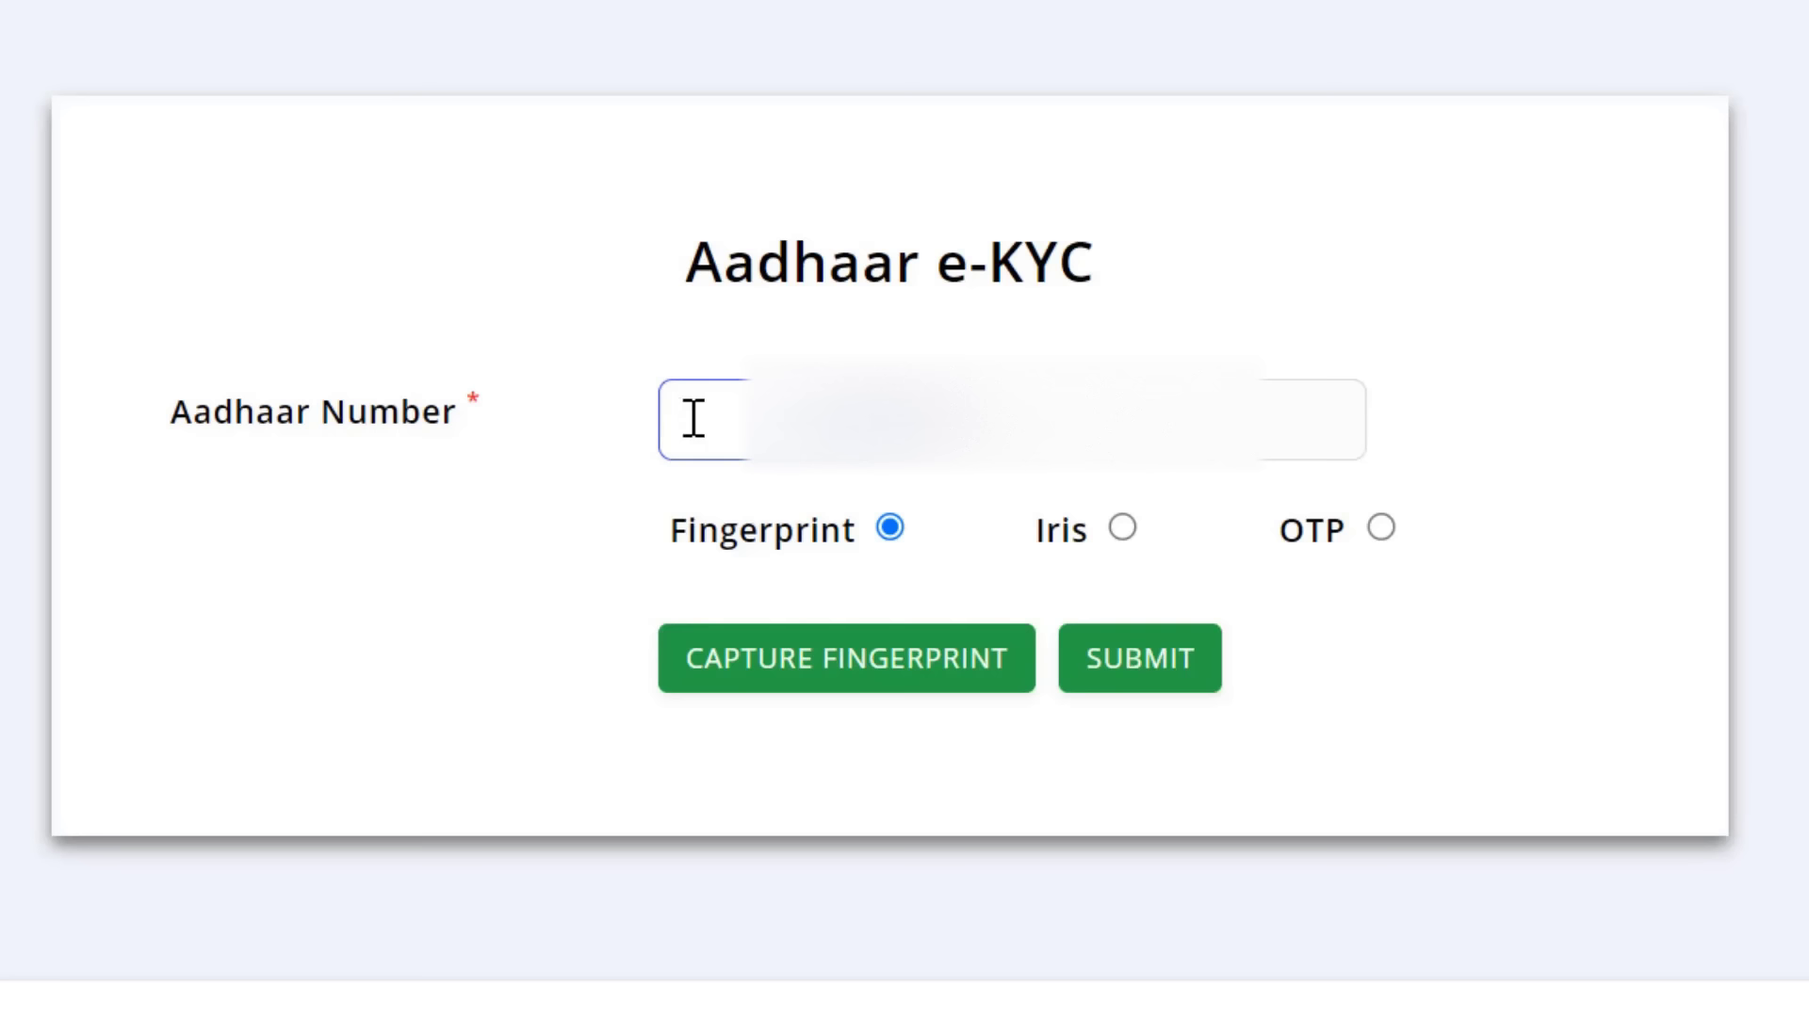
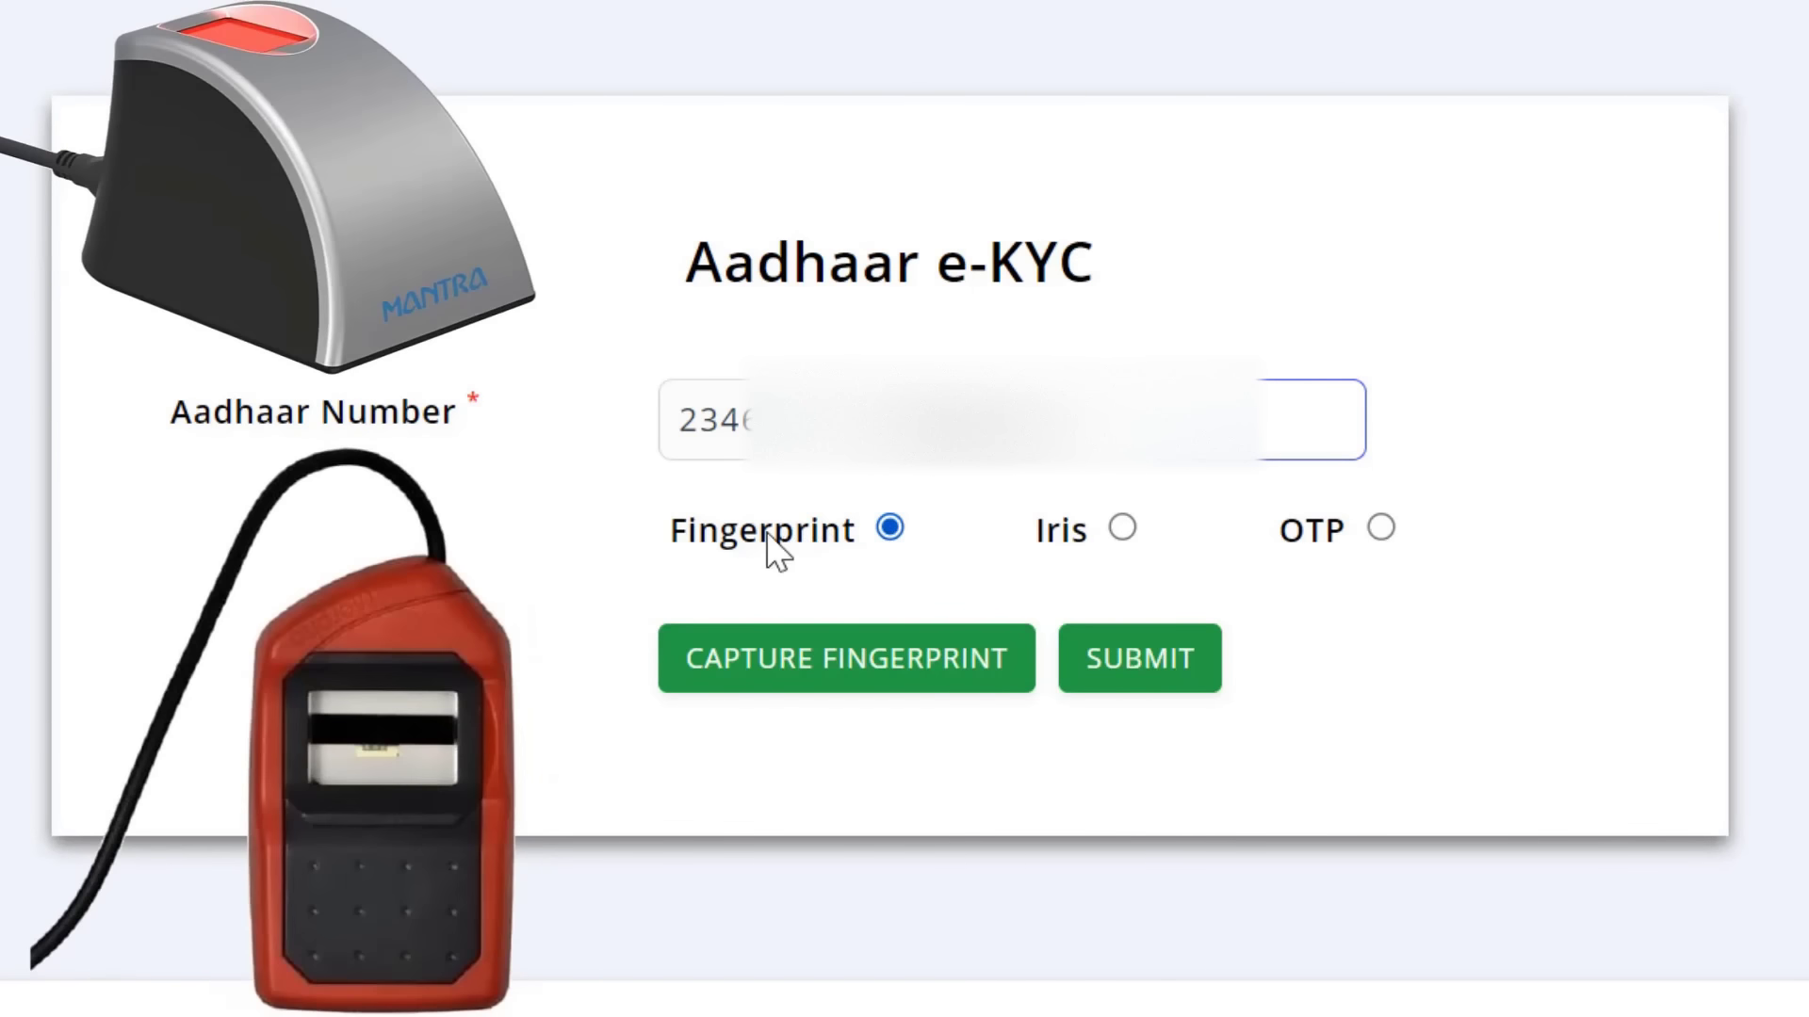
# Finish entering the Aadhaar number and choose OTP as the e-KYC method after trying Iris.
pyautogui.moveTo(647, 527); pyautogui.dragTo(890, 535)
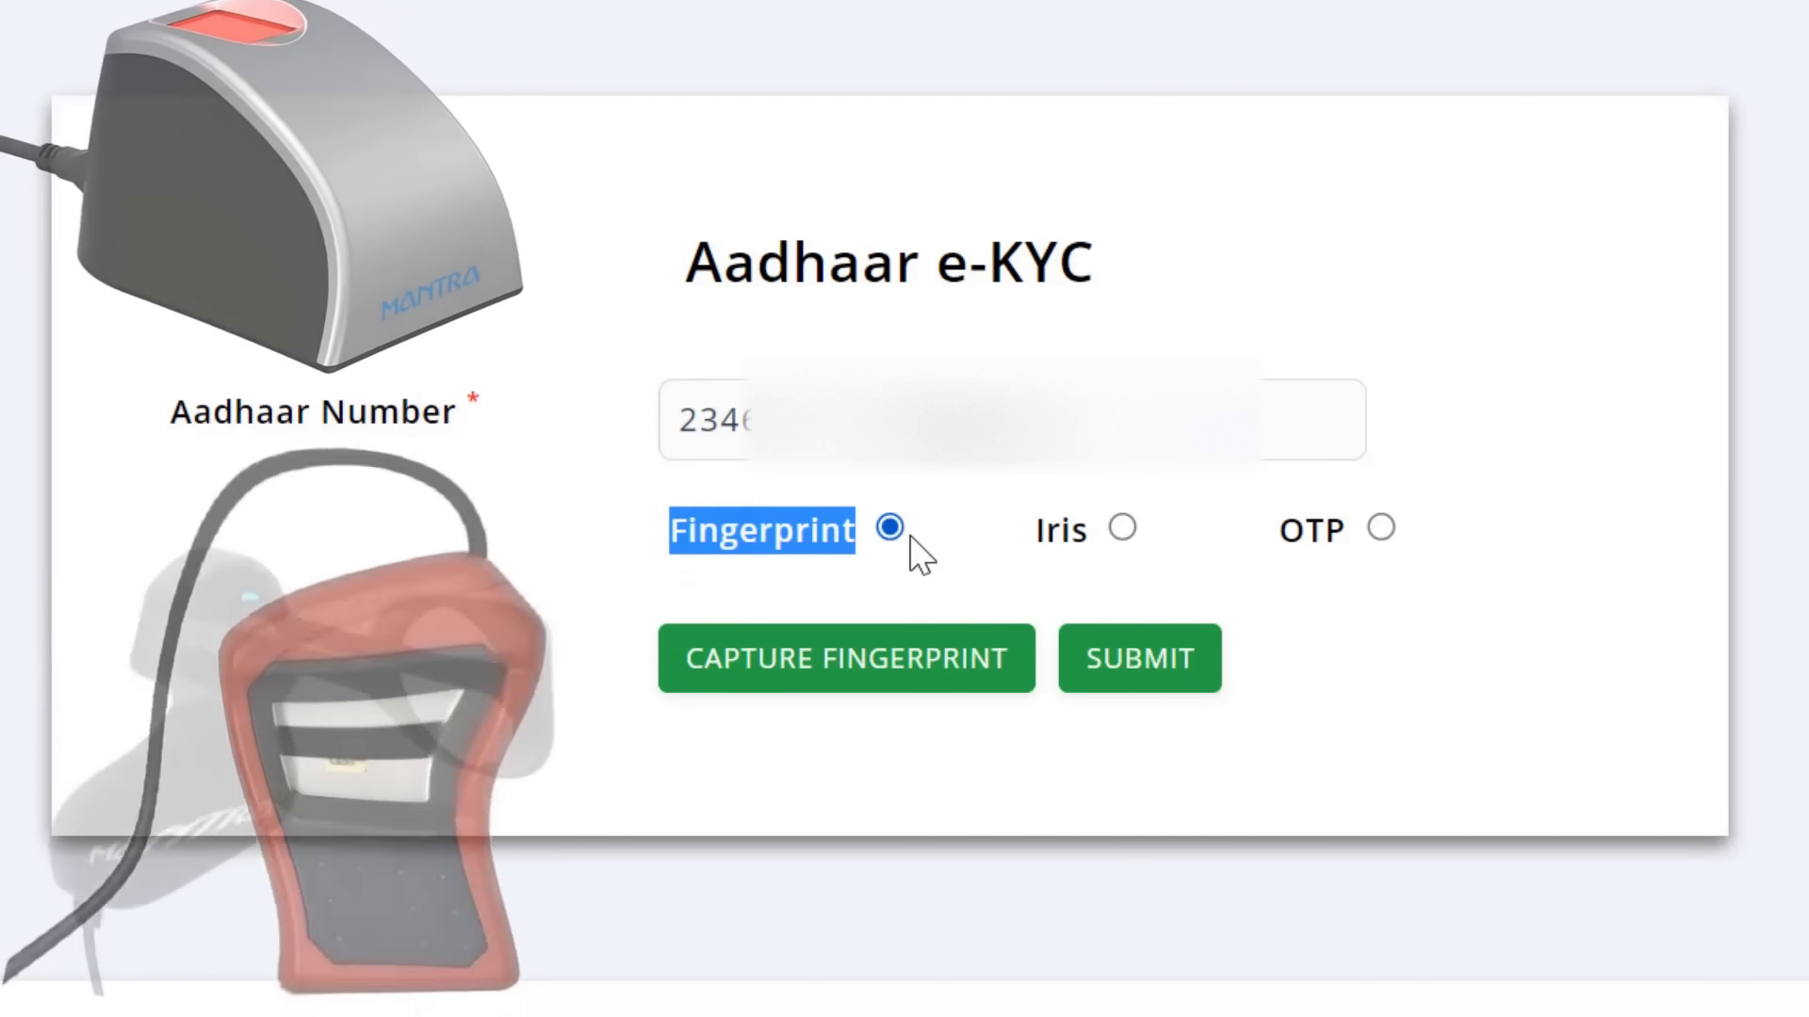
pyautogui.moveTo(1015, 562); pyautogui.dragTo(1118, 556)
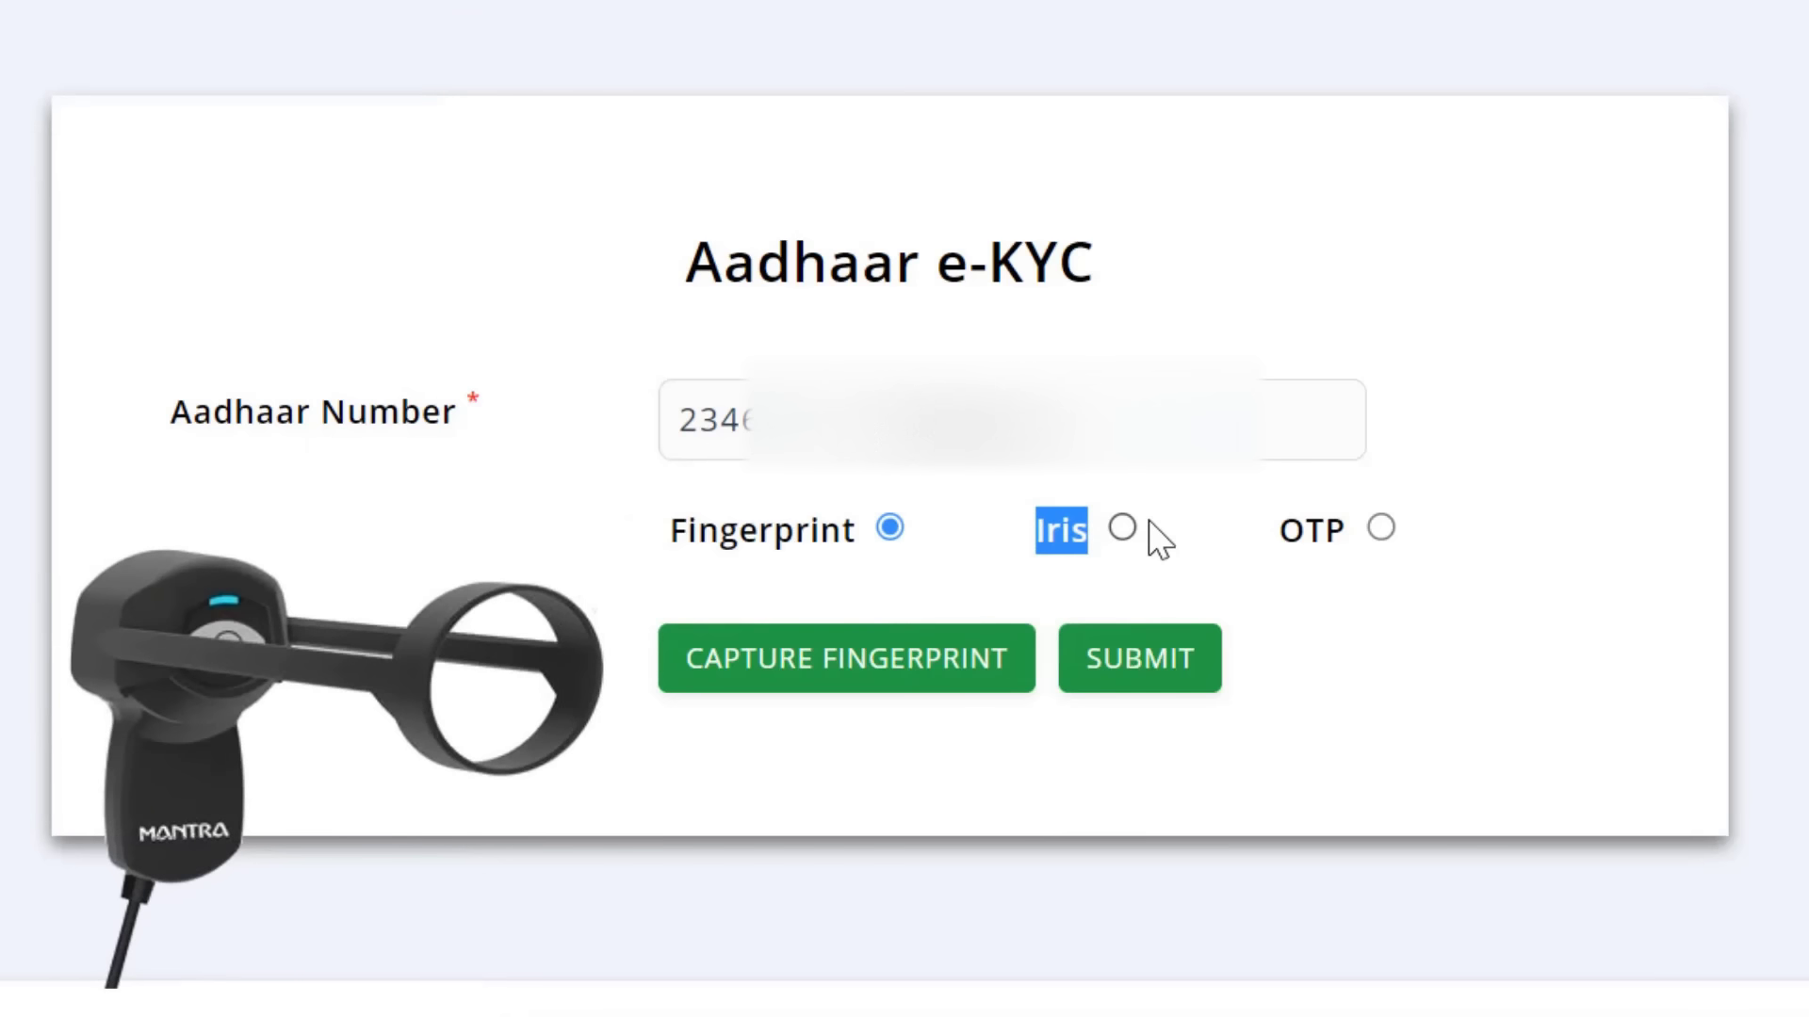
pyautogui.click(1122, 528)
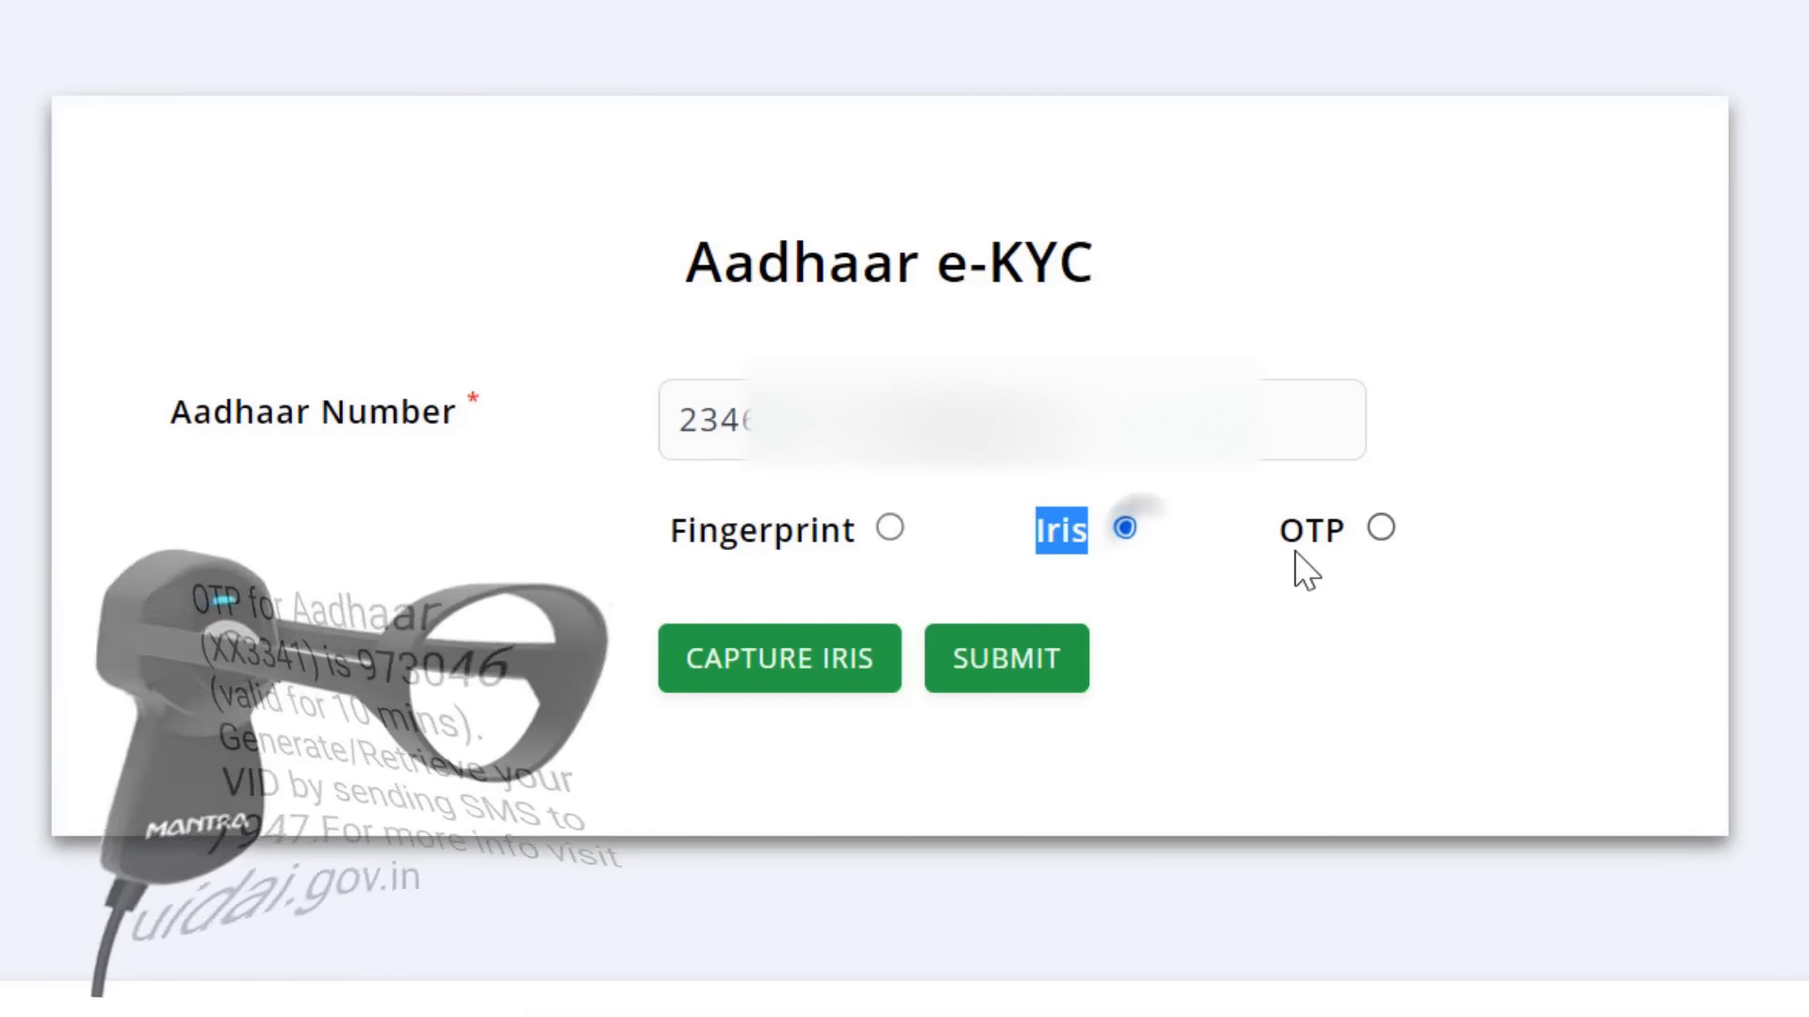
pyautogui.click(1281, 537)
pyautogui.moveTo(1289, 527); pyautogui.dragTo(1409, 537)
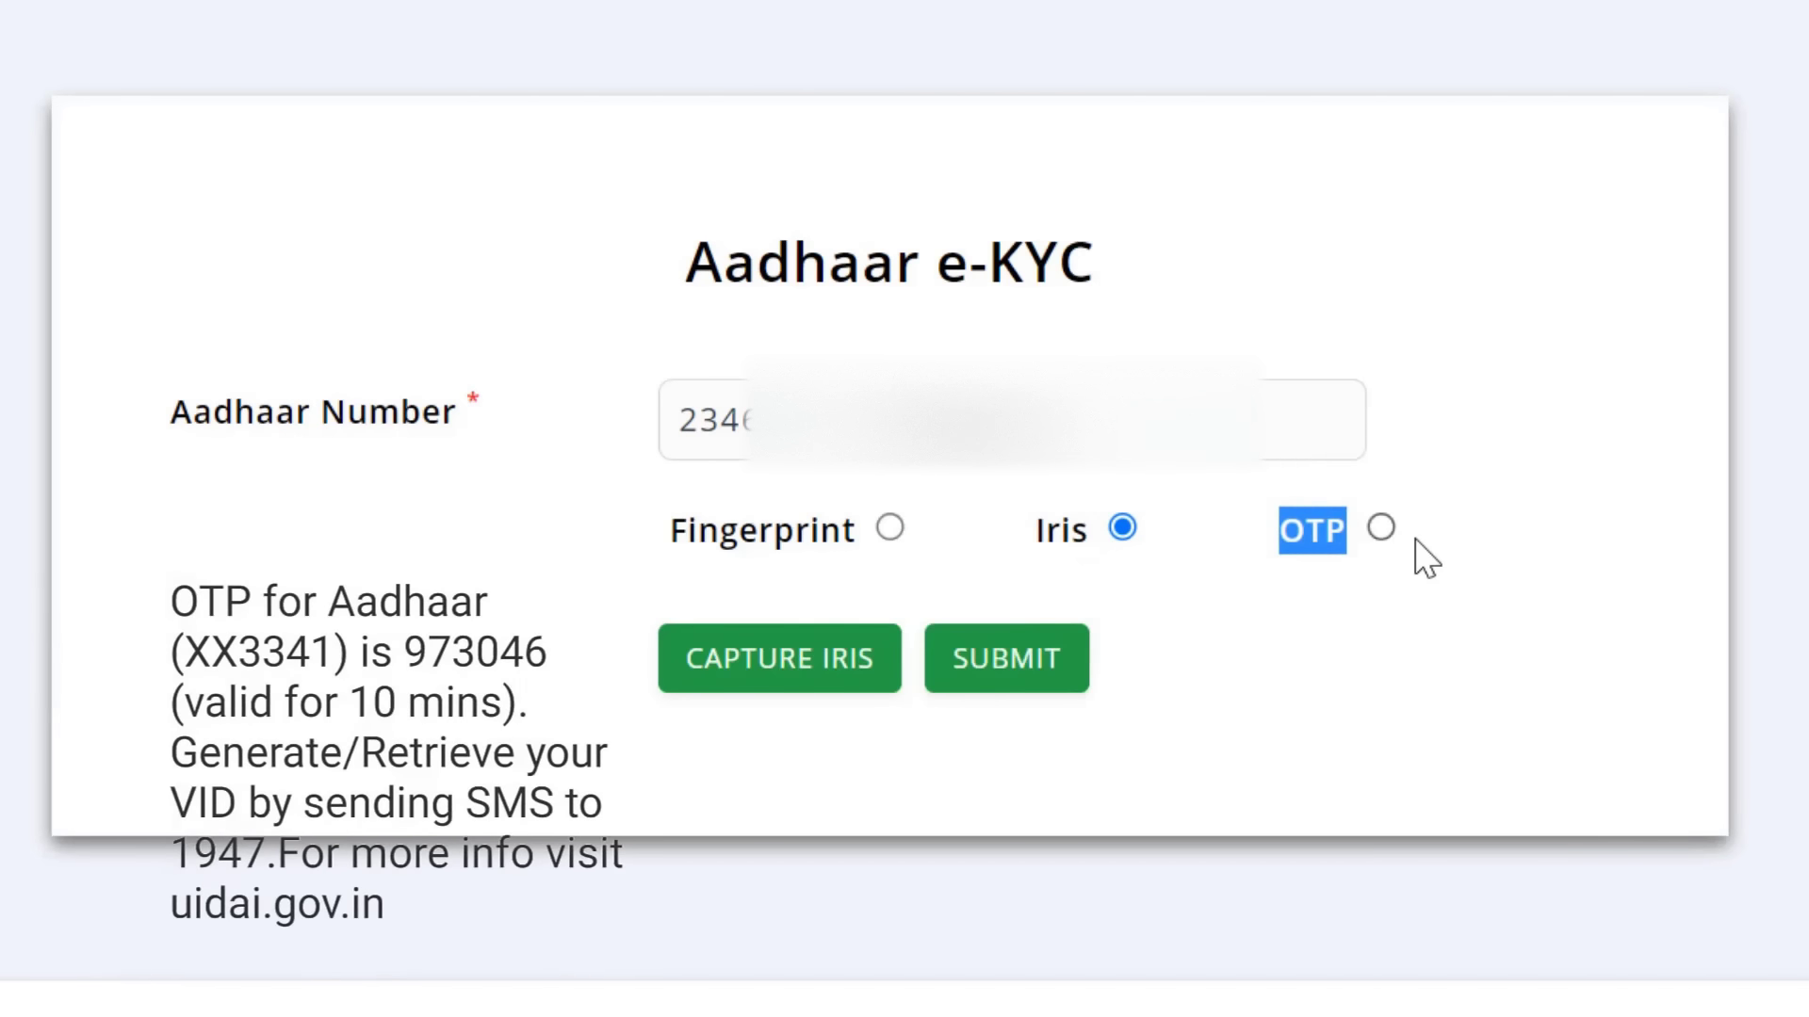
pyautogui.click(1411, 535)
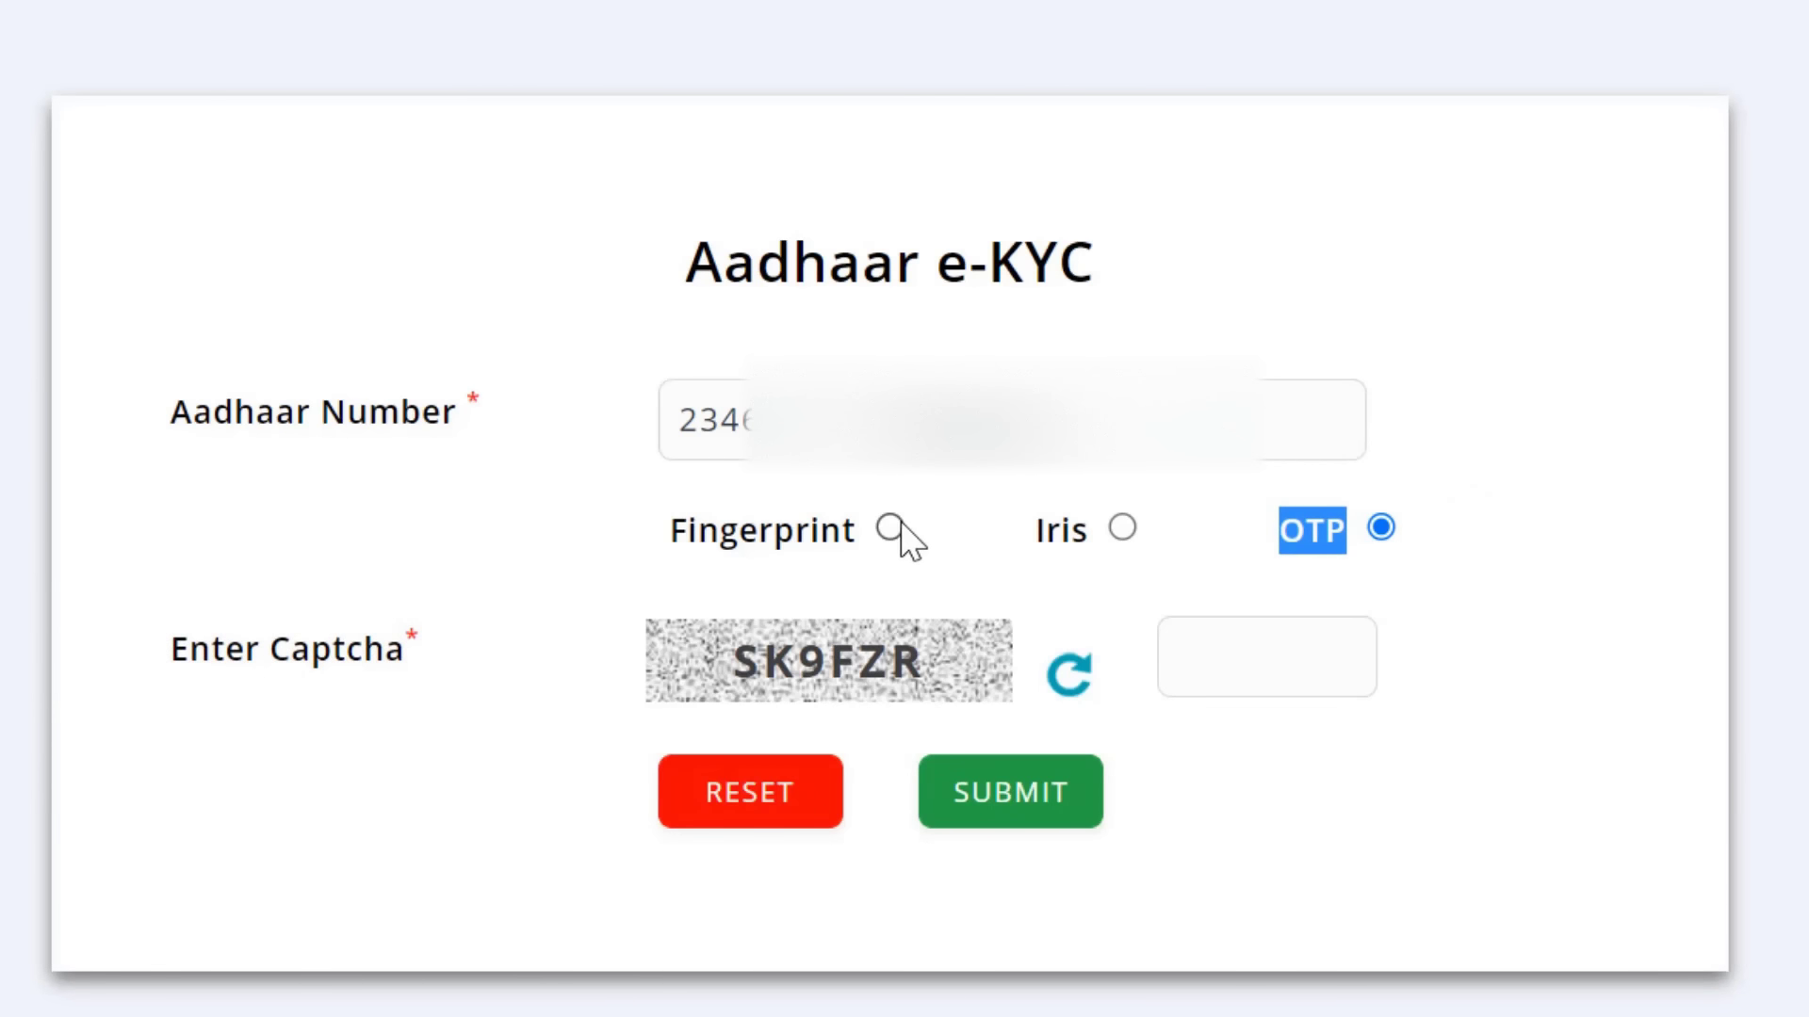
# Toggle between OTP and Fingerprint, settle on Fingerprint, and capture the worker's fingerprint.
pyautogui.click(888, 527)
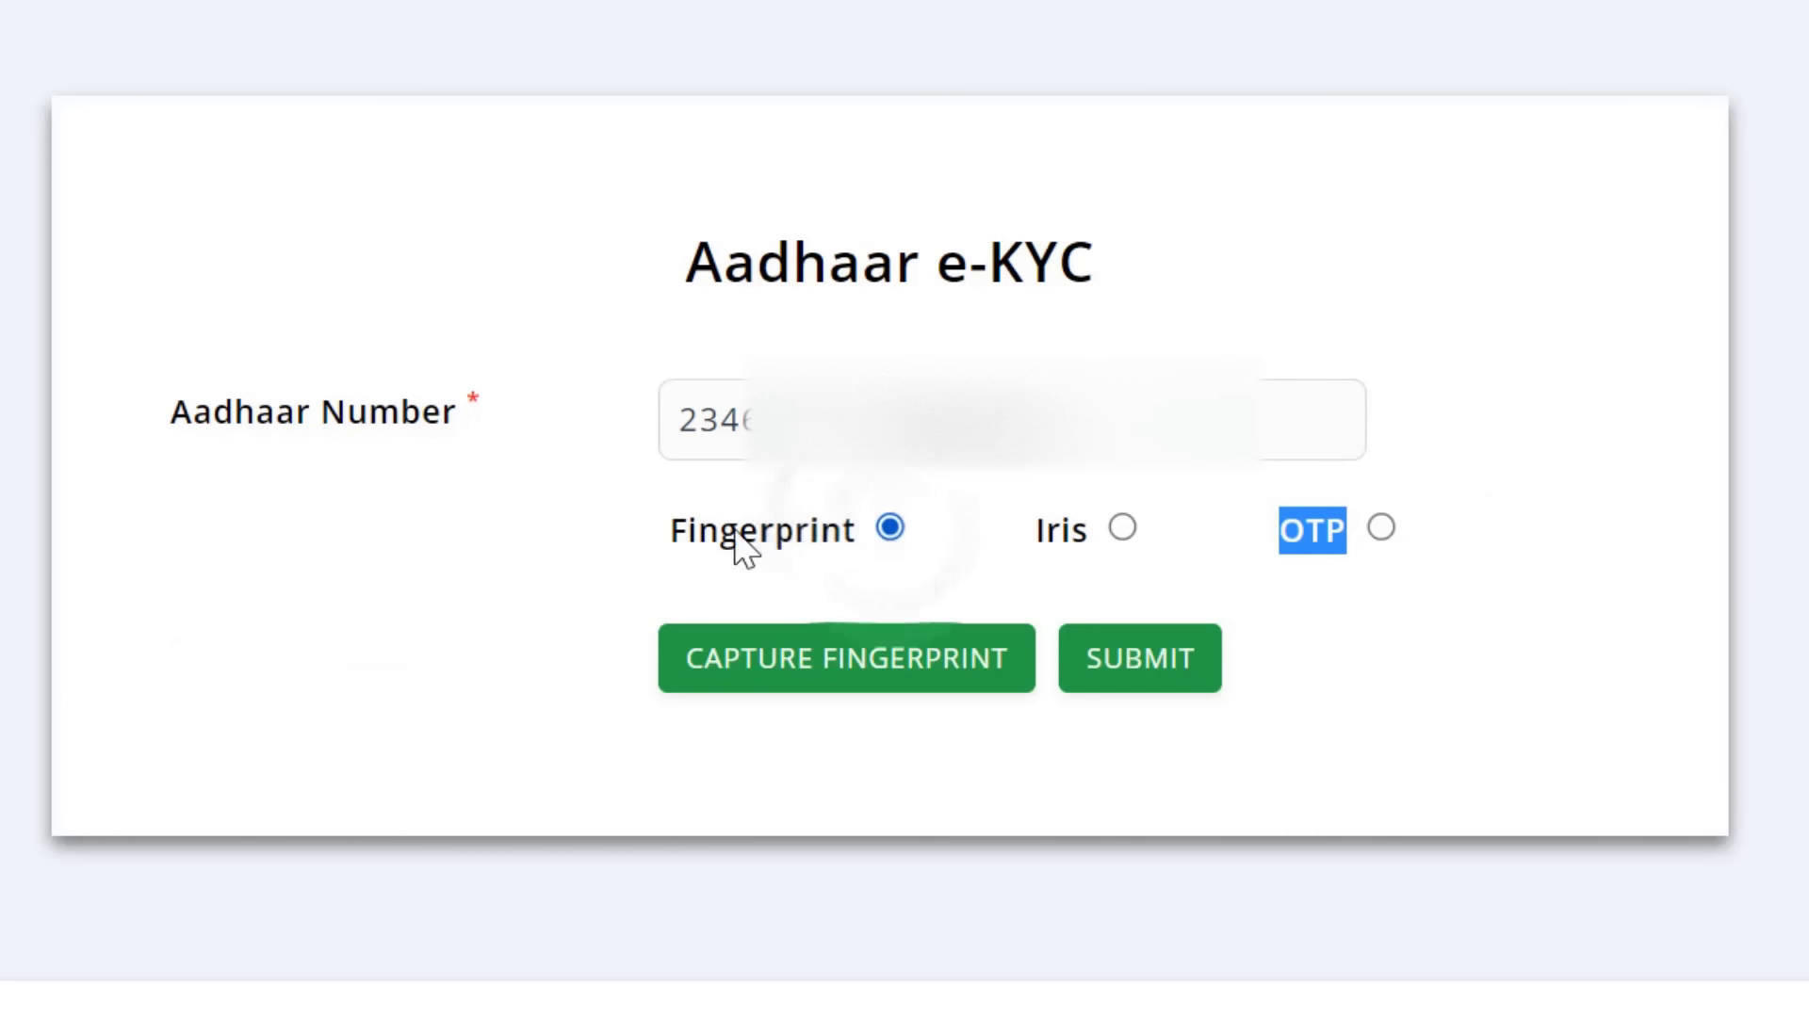
pyautogui.click(1381, 529)
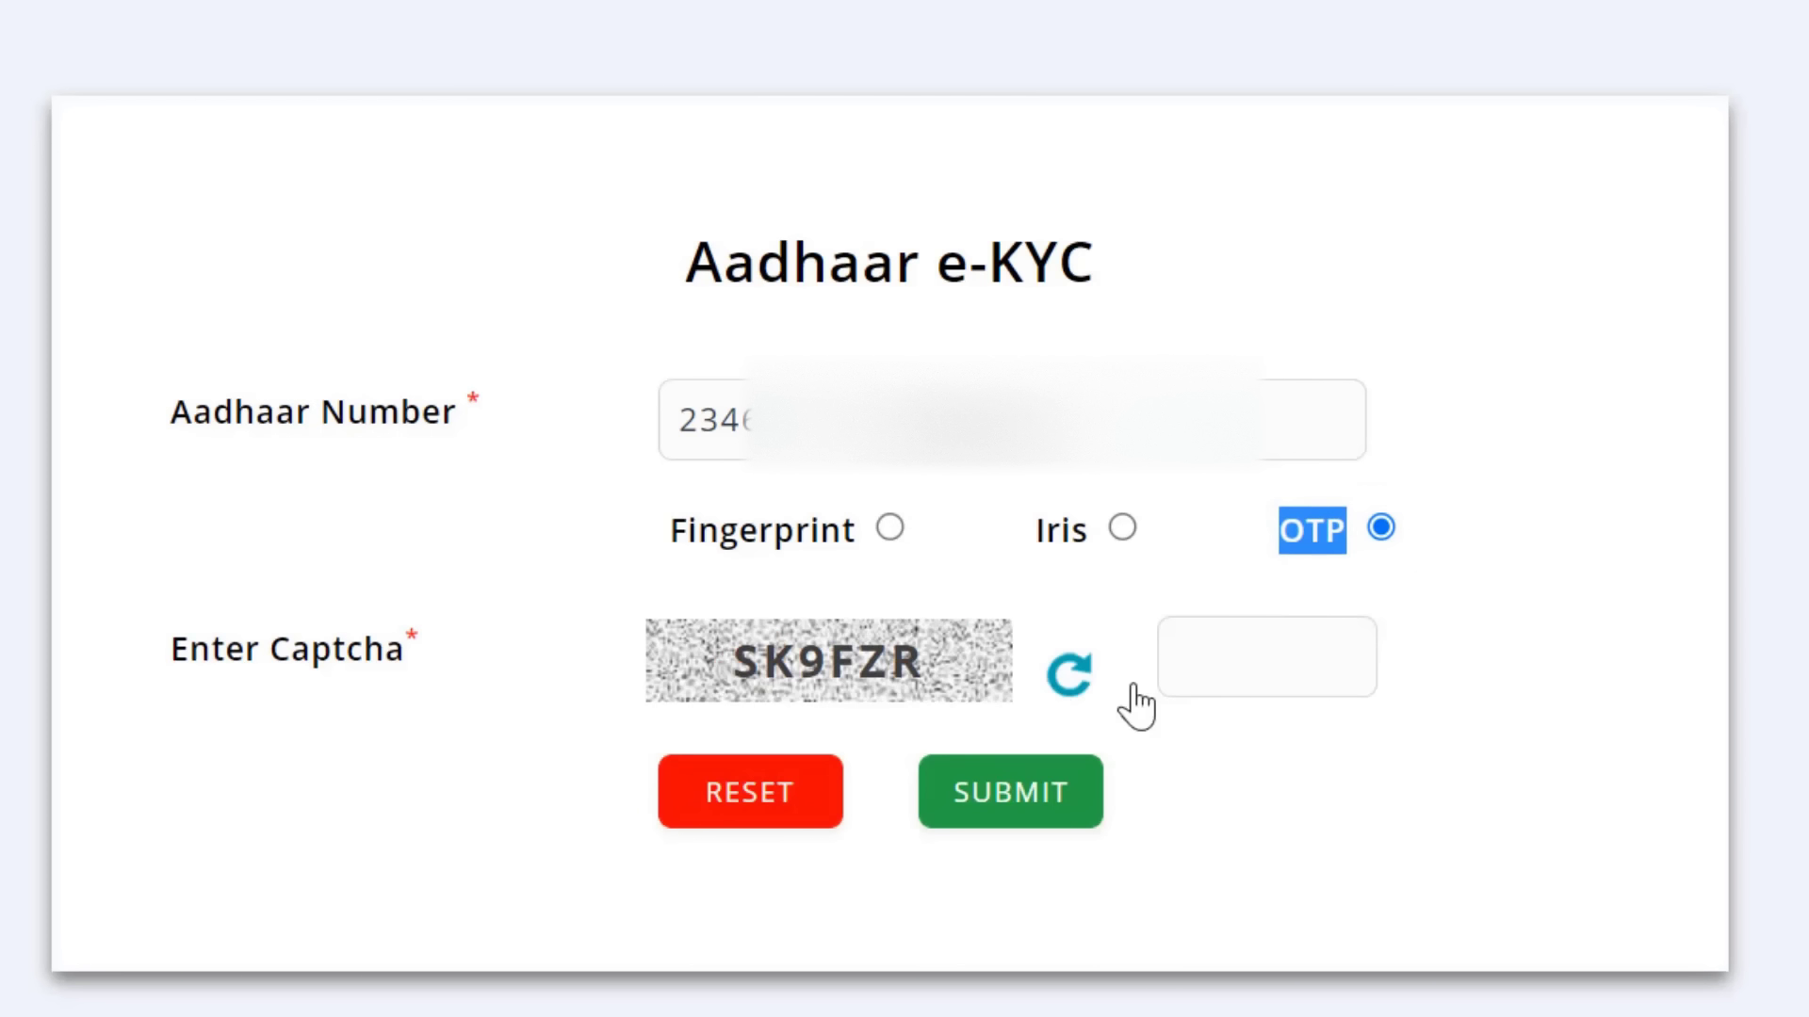
pyautogui.click(1239, 656)
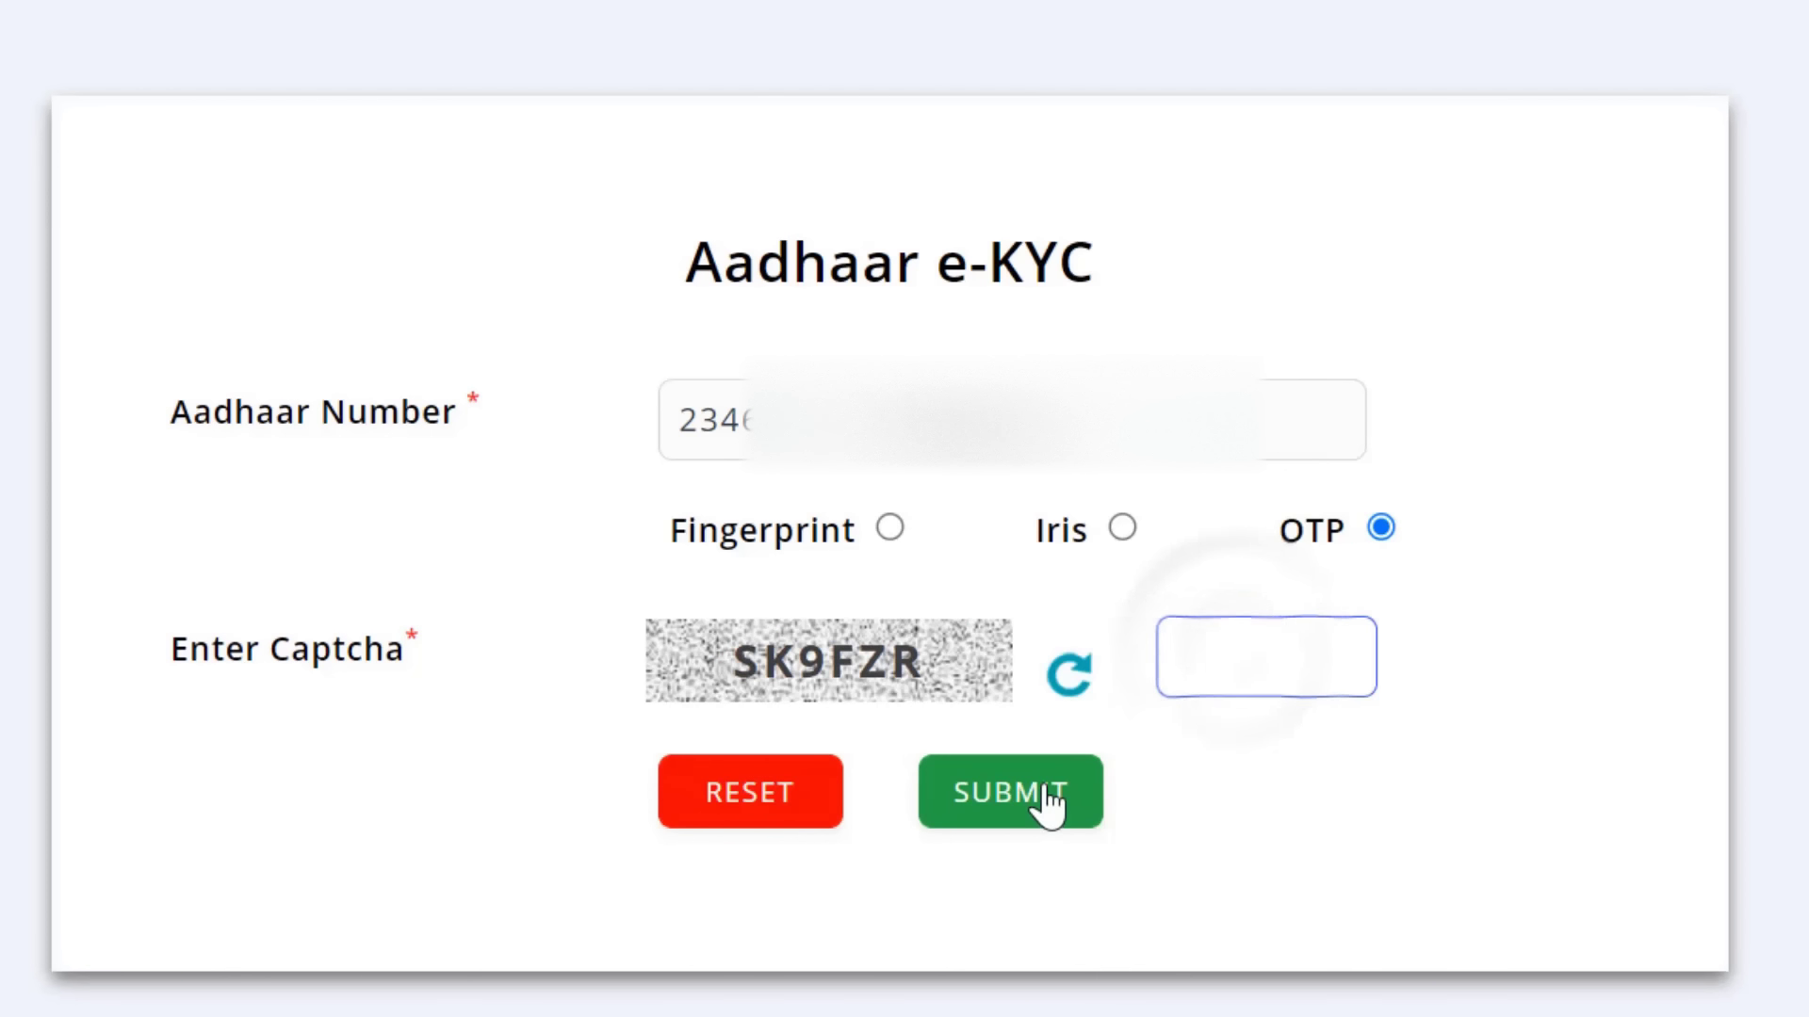
pyautogui.click(890, 528)
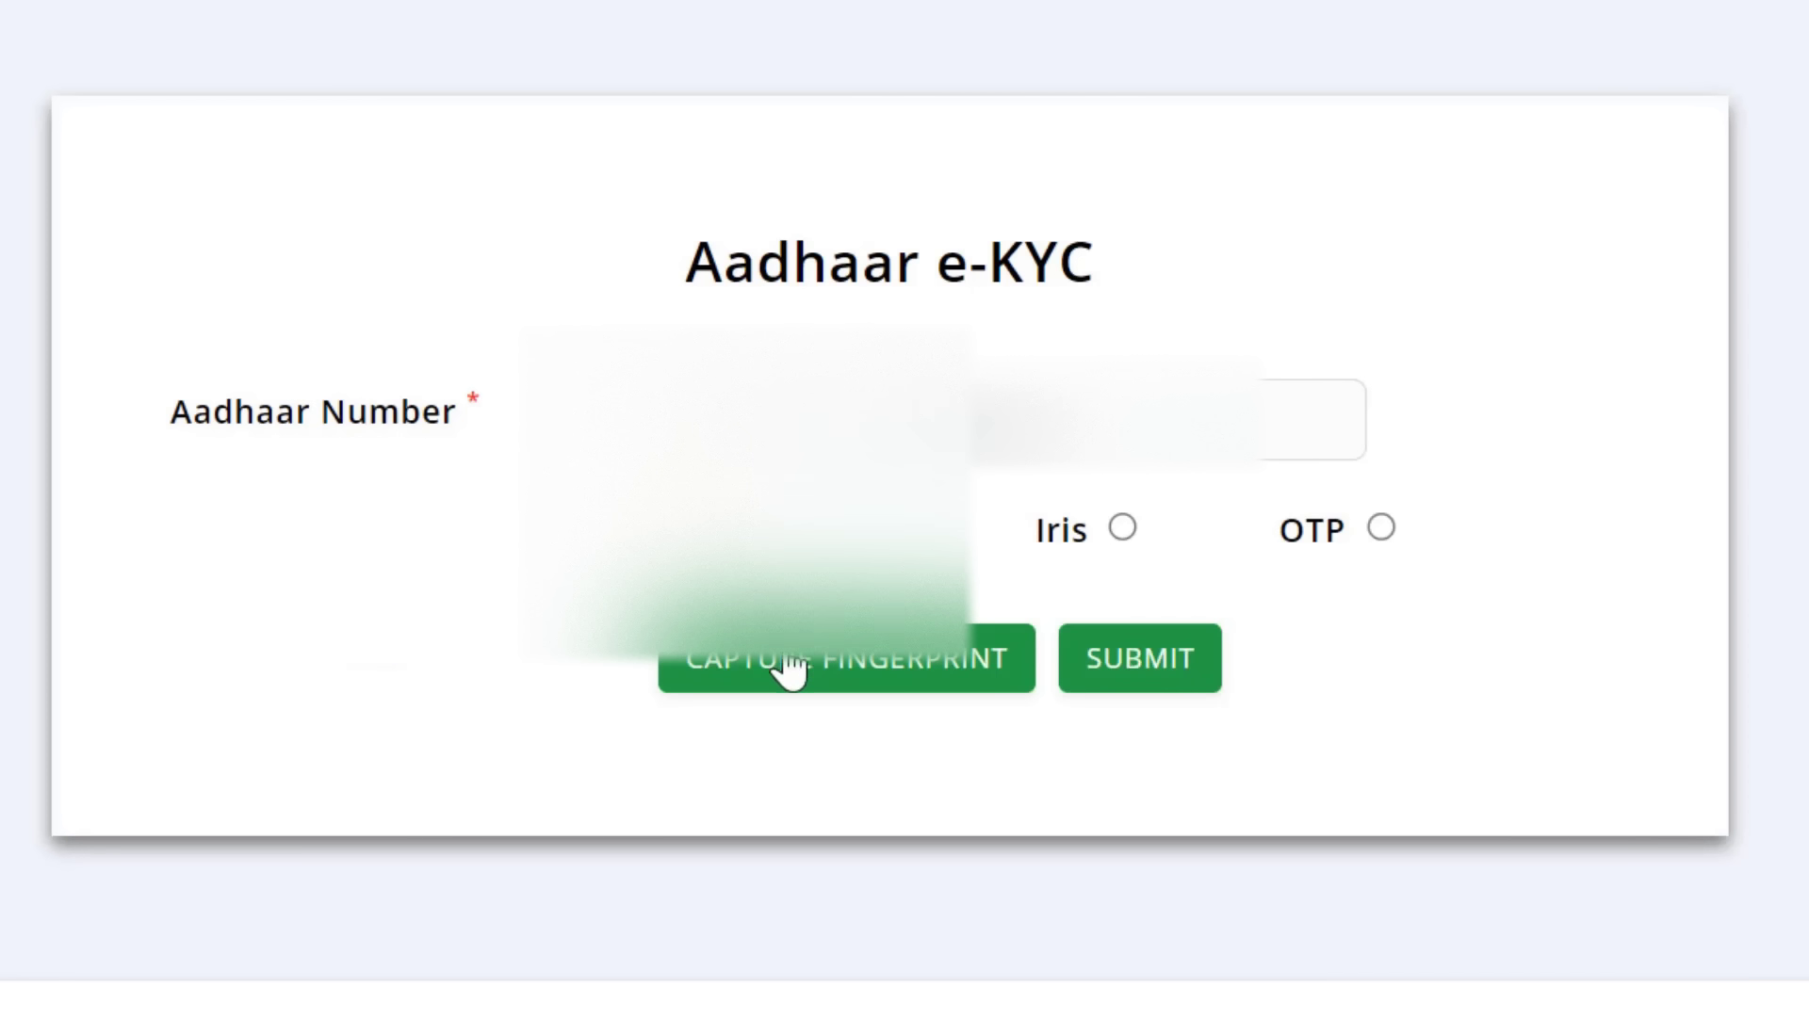
pyautogui.click(837, 671)
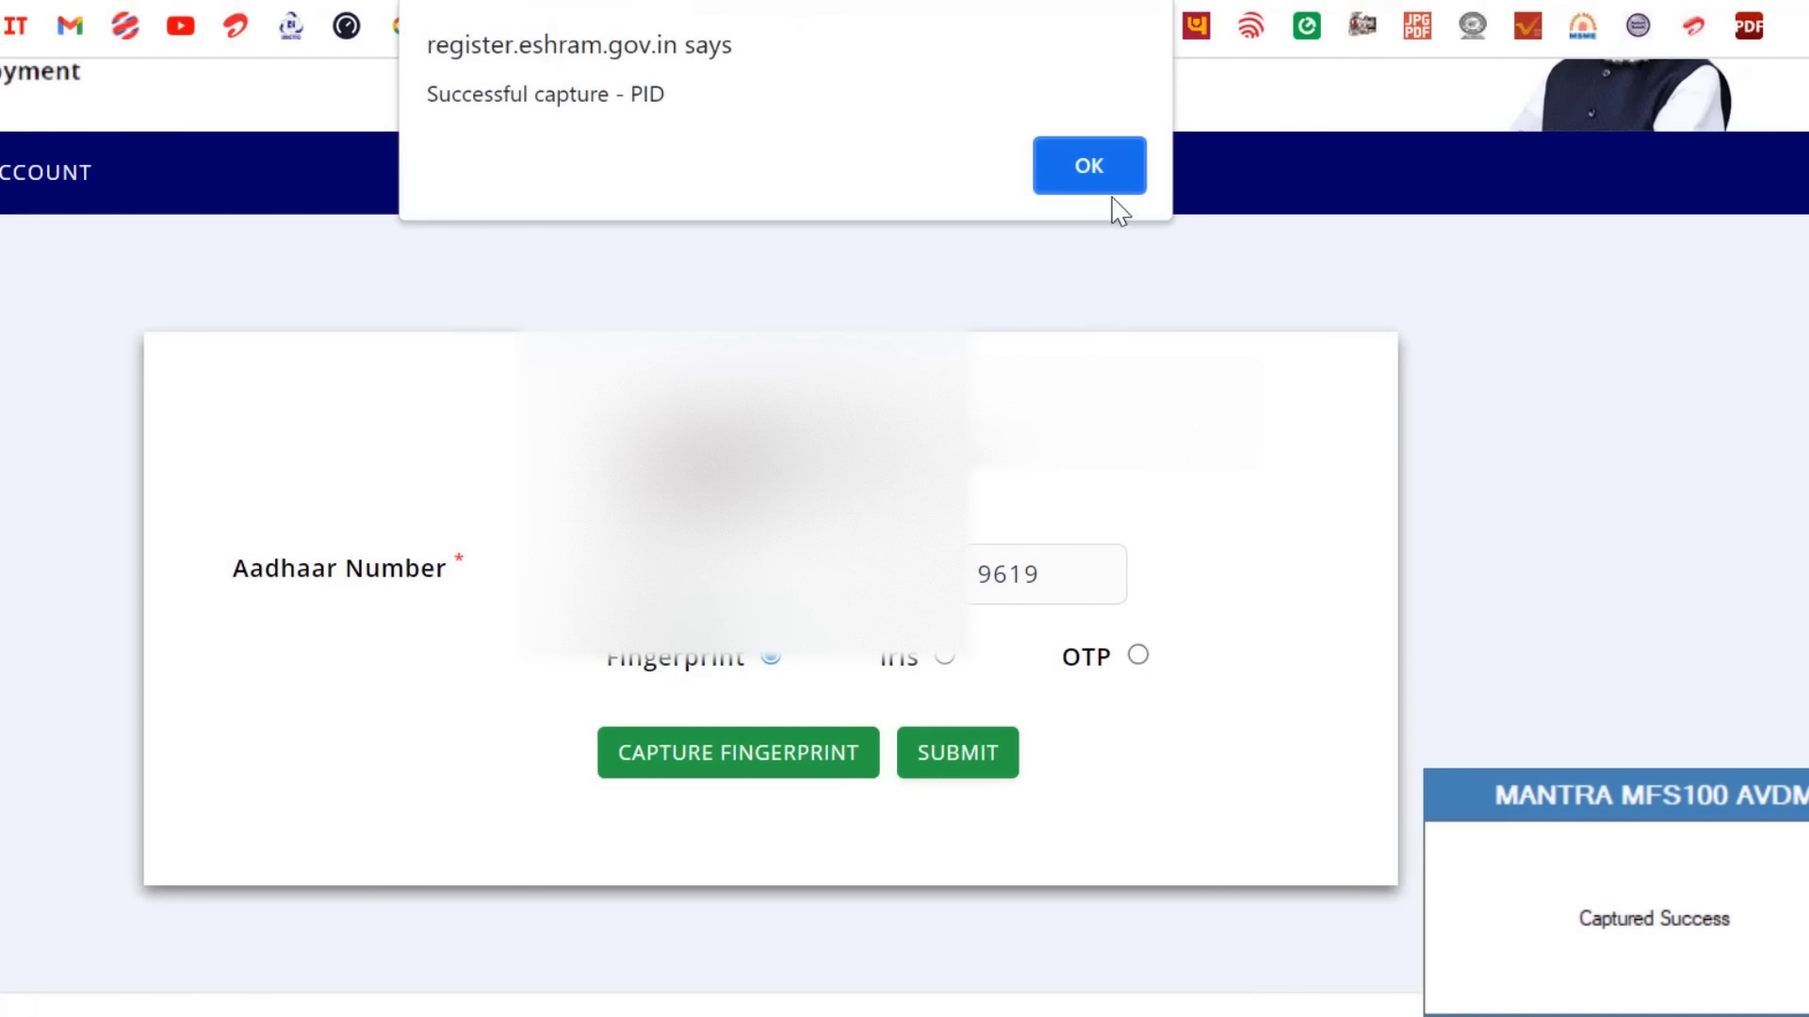
# Dismiss the capture alert, submit the e-KYC request, and paste in the Aadhaar OTP.
pyautogui.click(1091, 169)
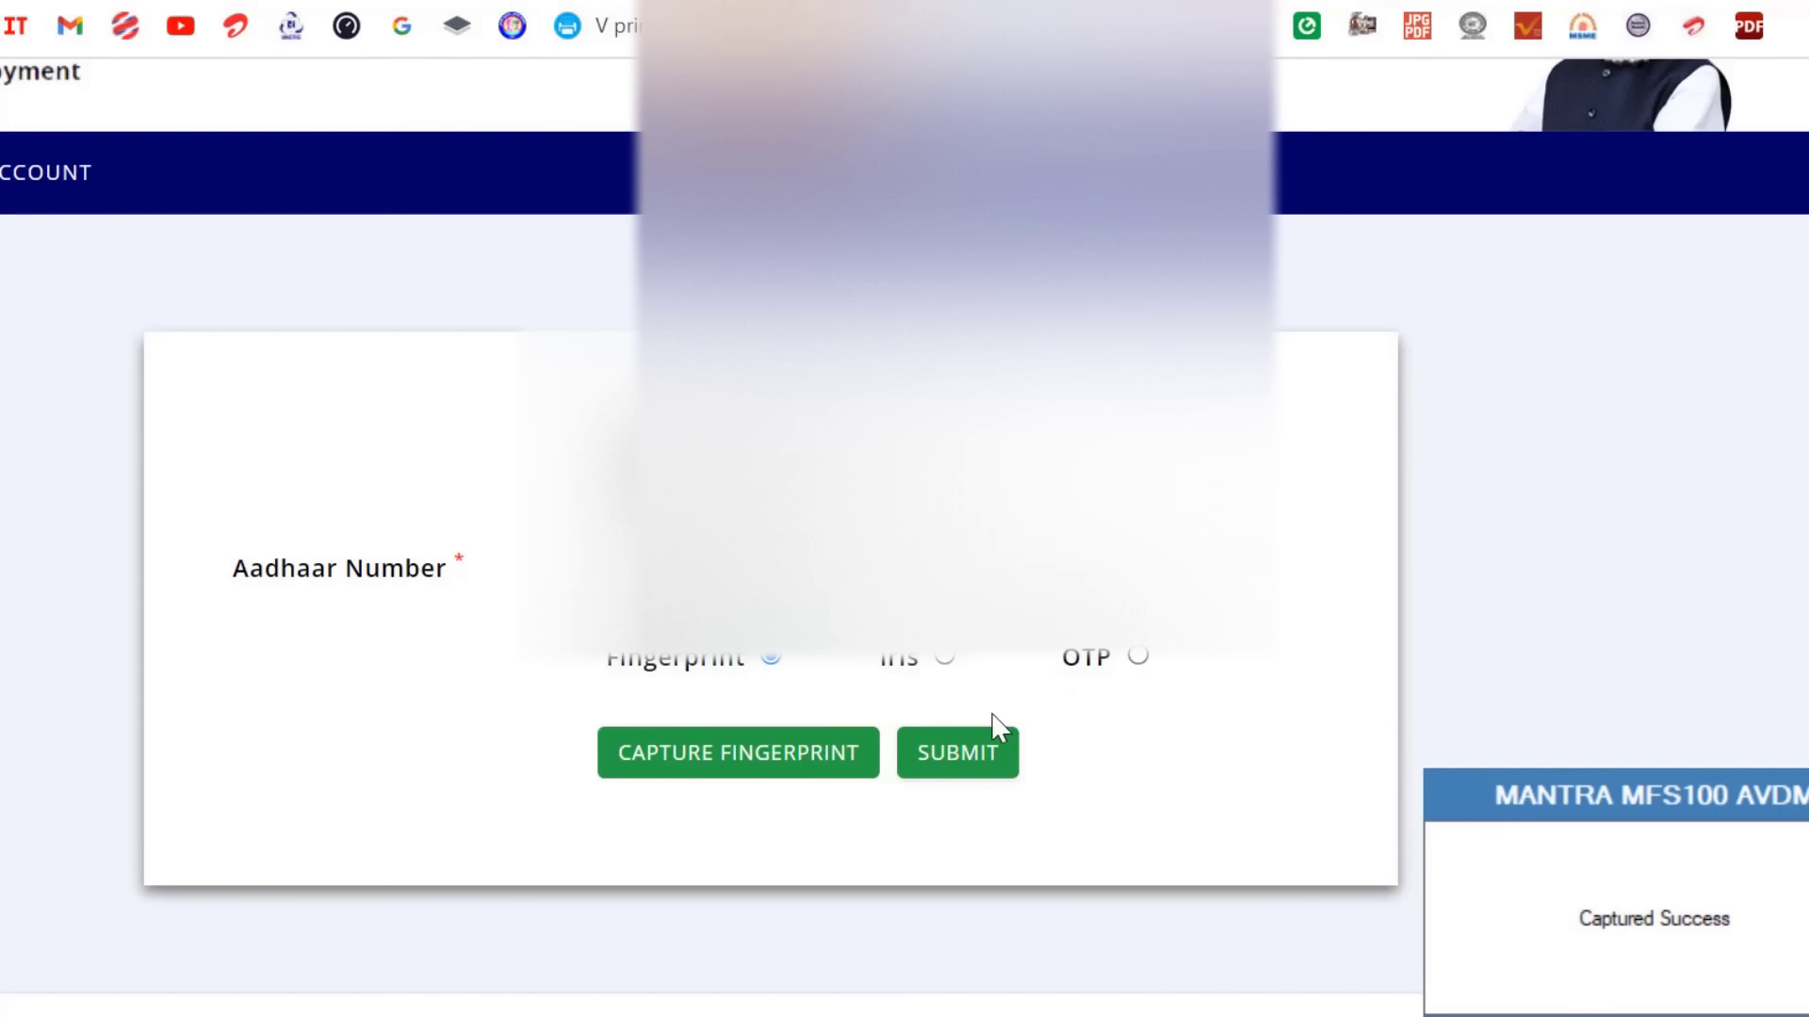
pyautogui.click(958, 753)
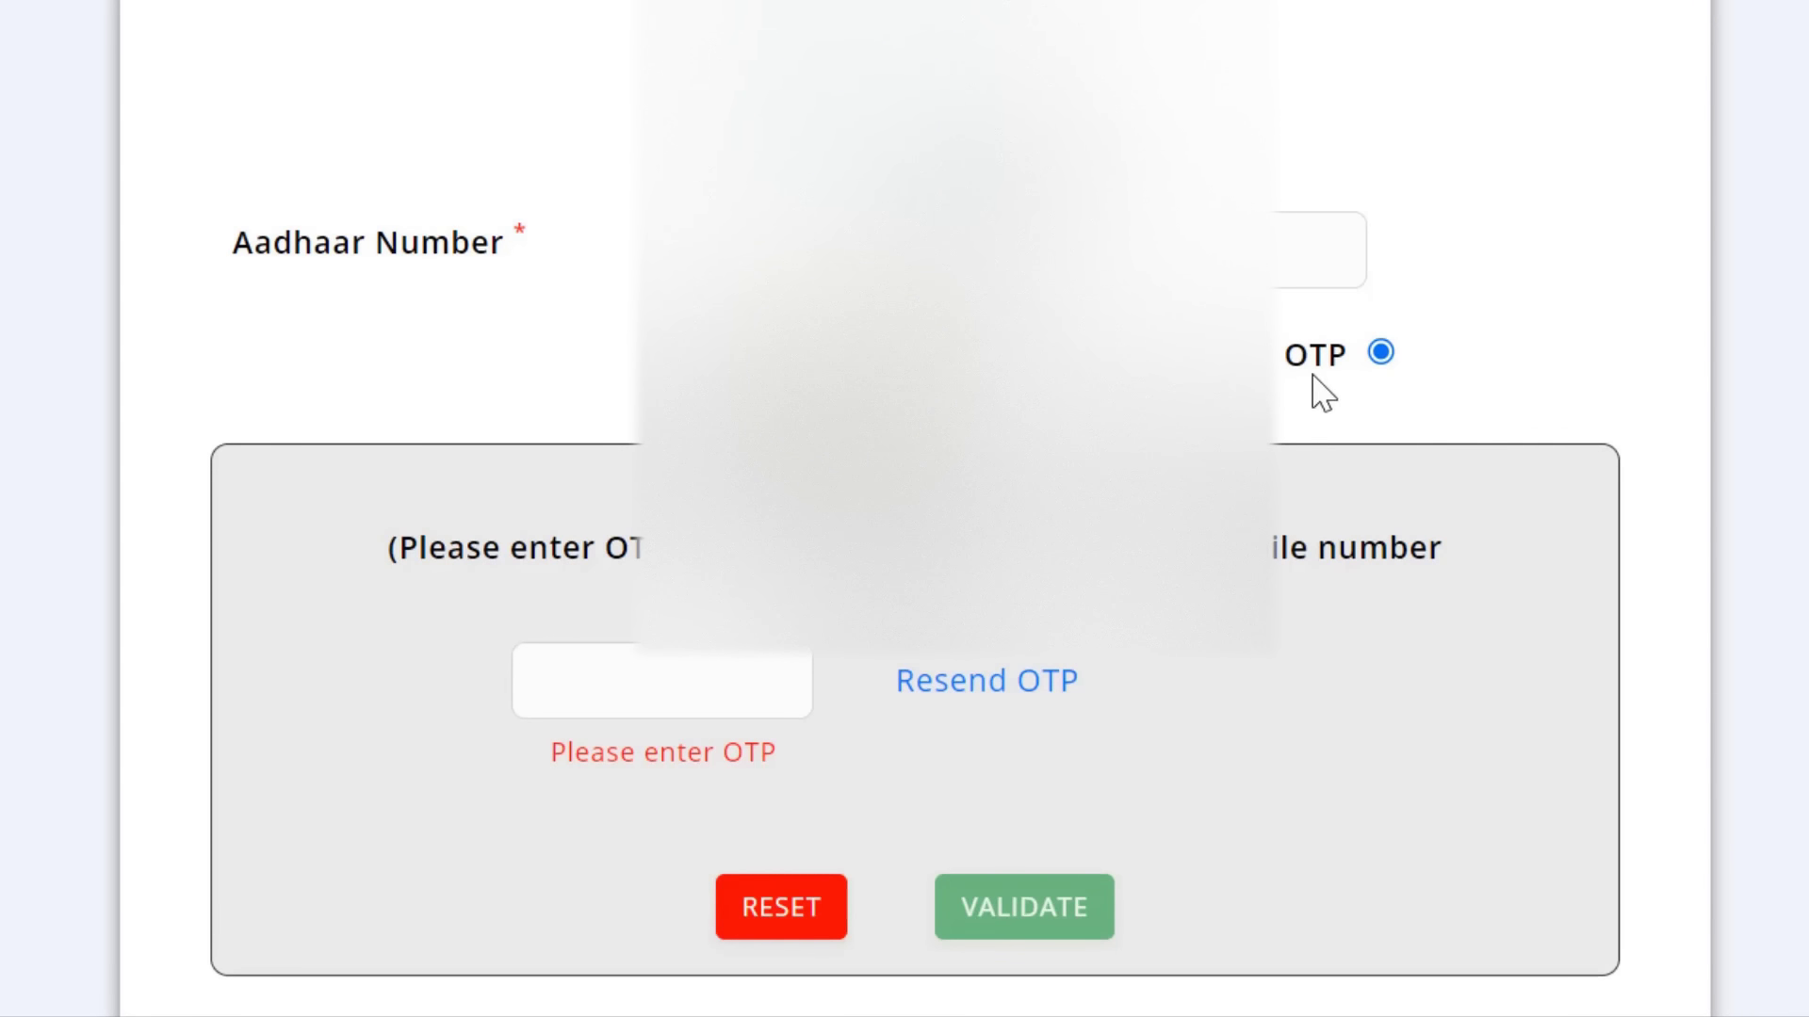
pyautogui.click(593, 699)
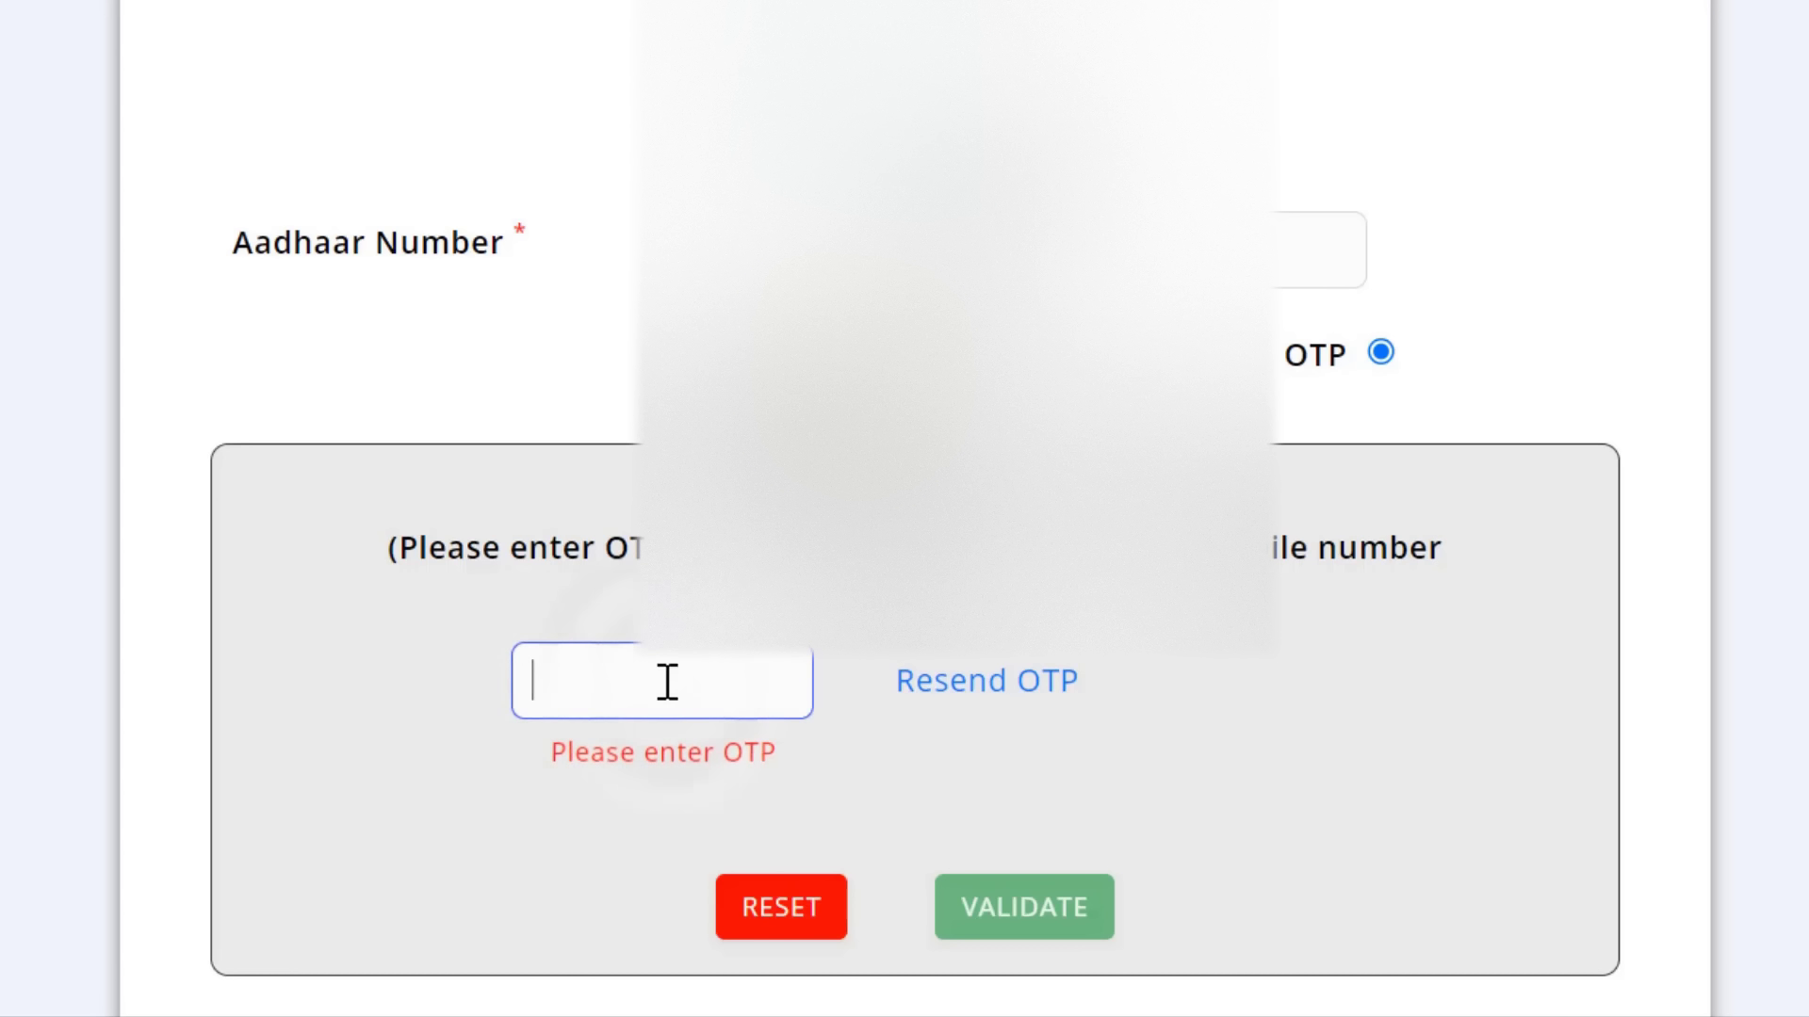
pyautogui.hotkey('ctrl', 'v')
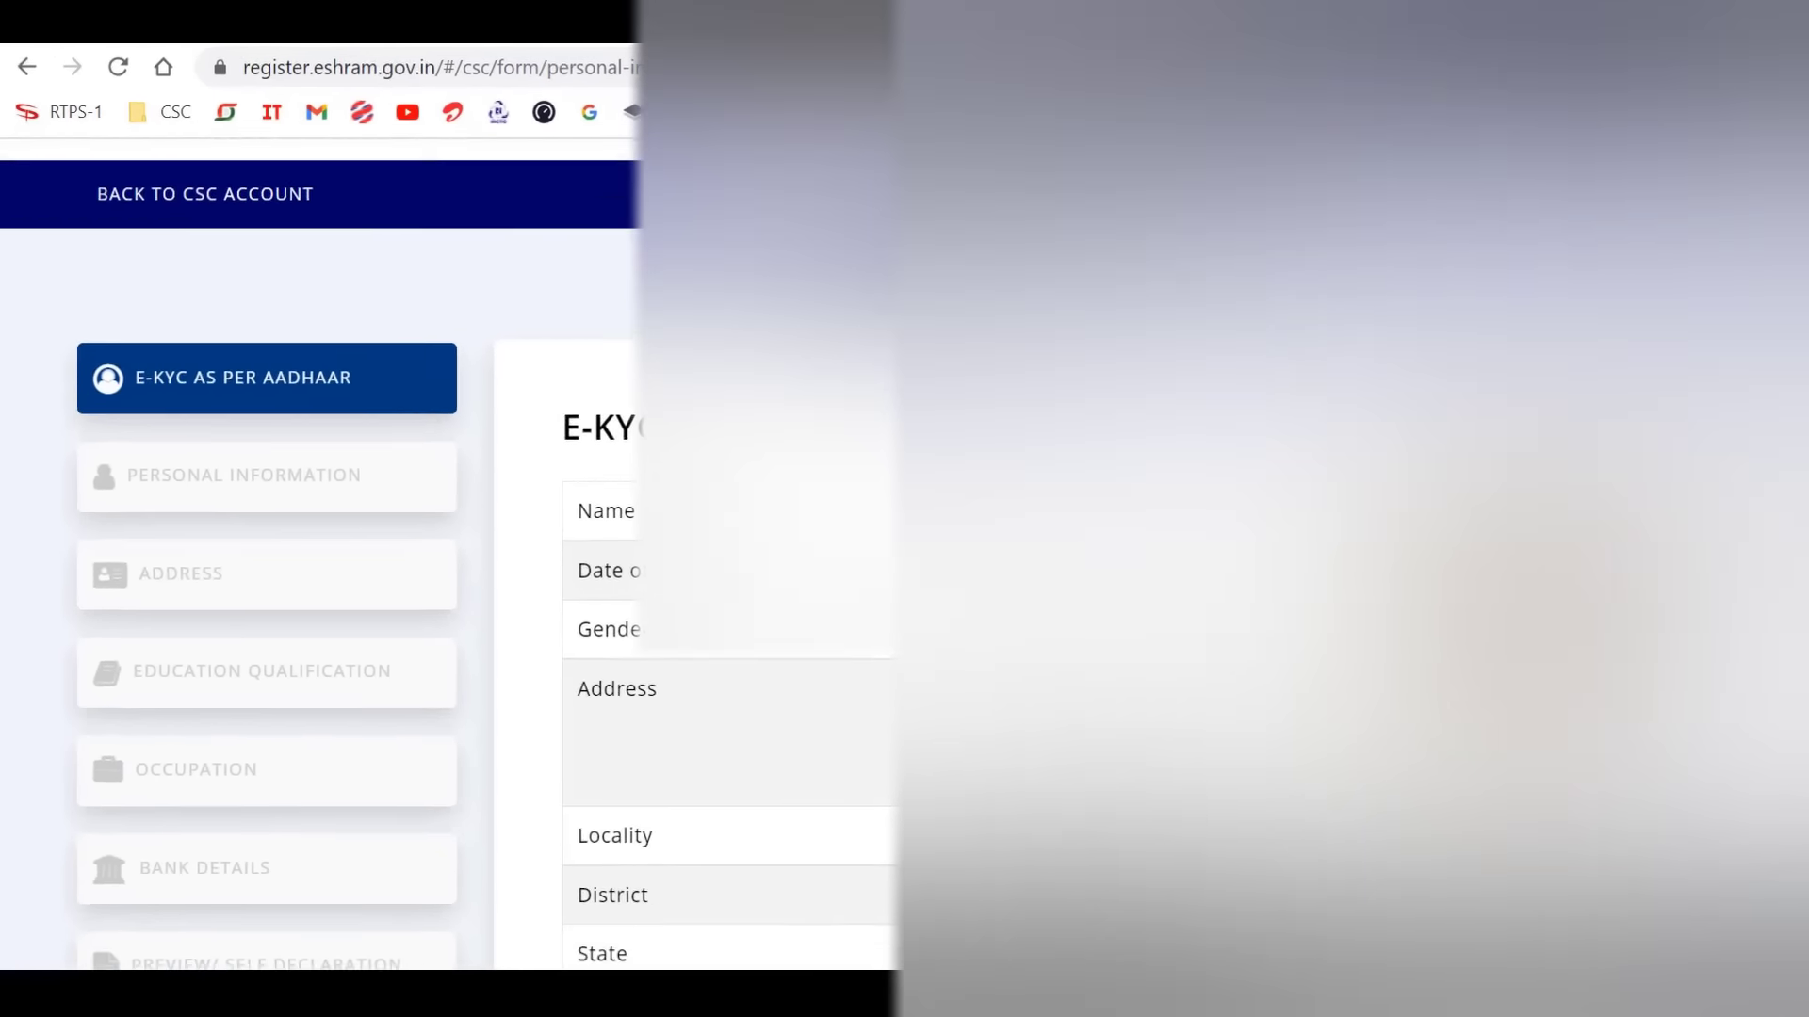
# Review the e-KYC details, including the bank Aadhaar seeding rows, and tick the consent checkbox.
pyautogui.scroll(-1, 716, 565)
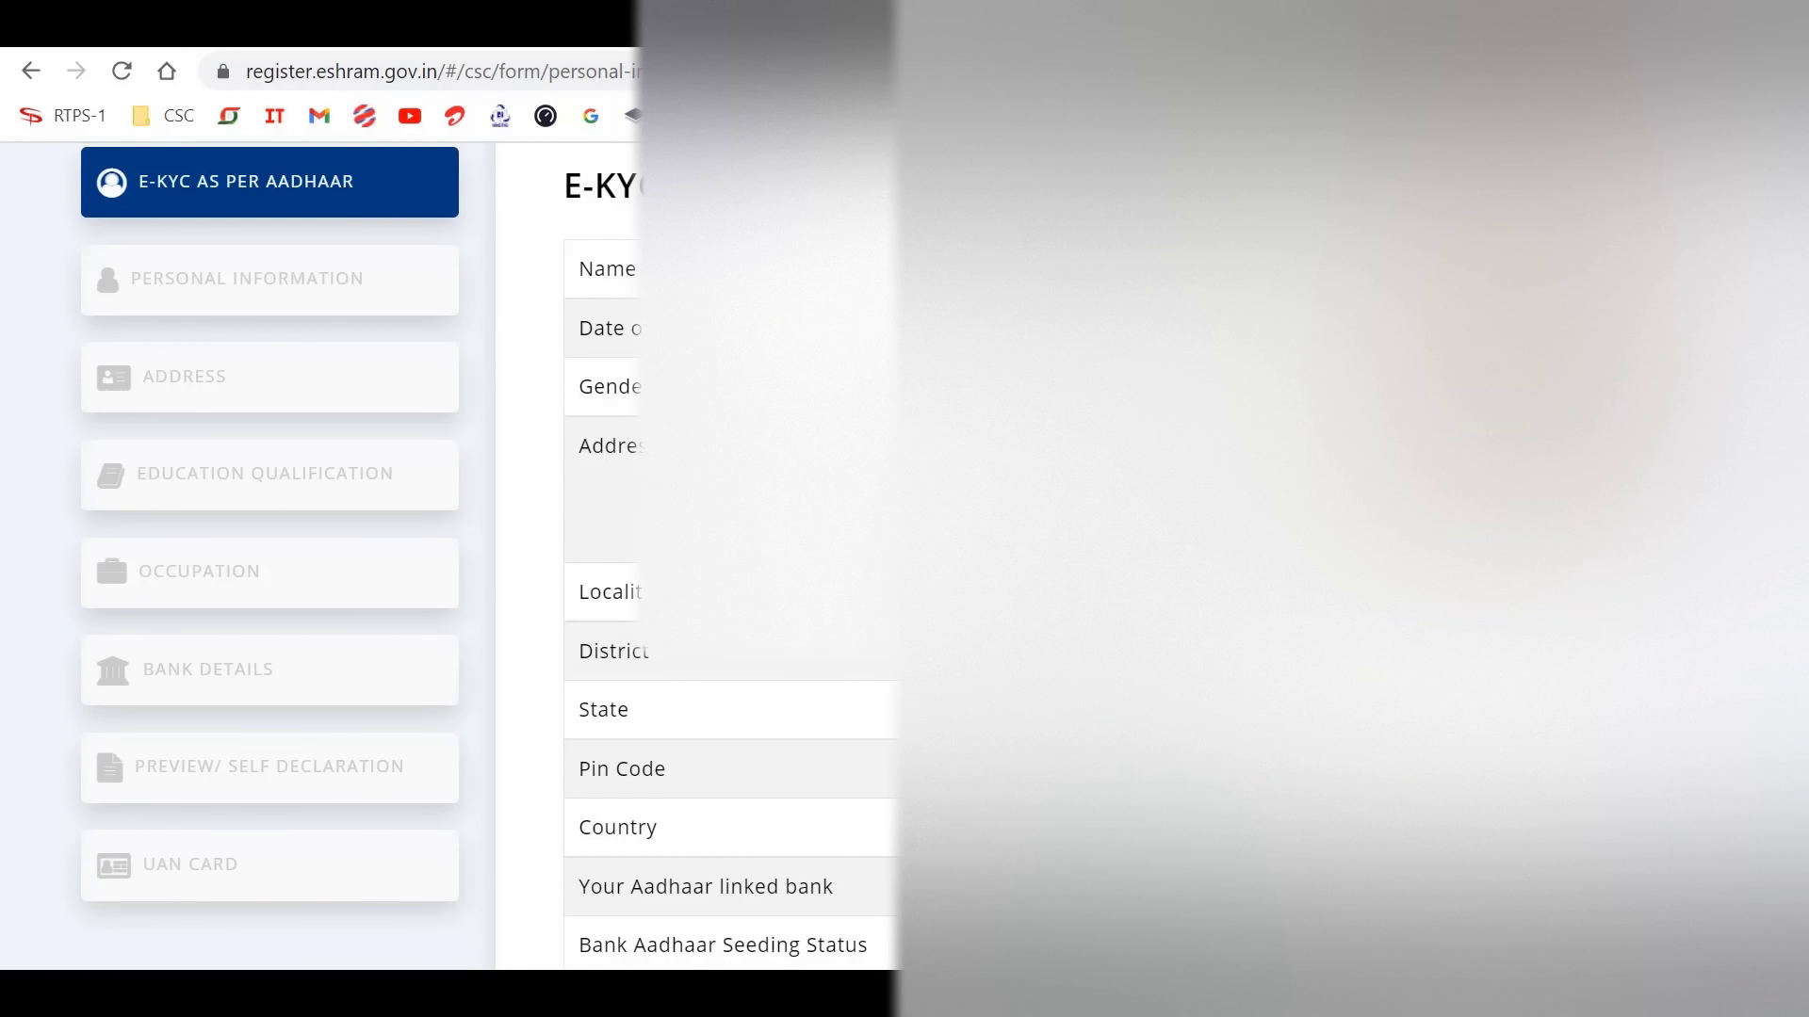
pyautogui.scroll(-2, 716, 565)
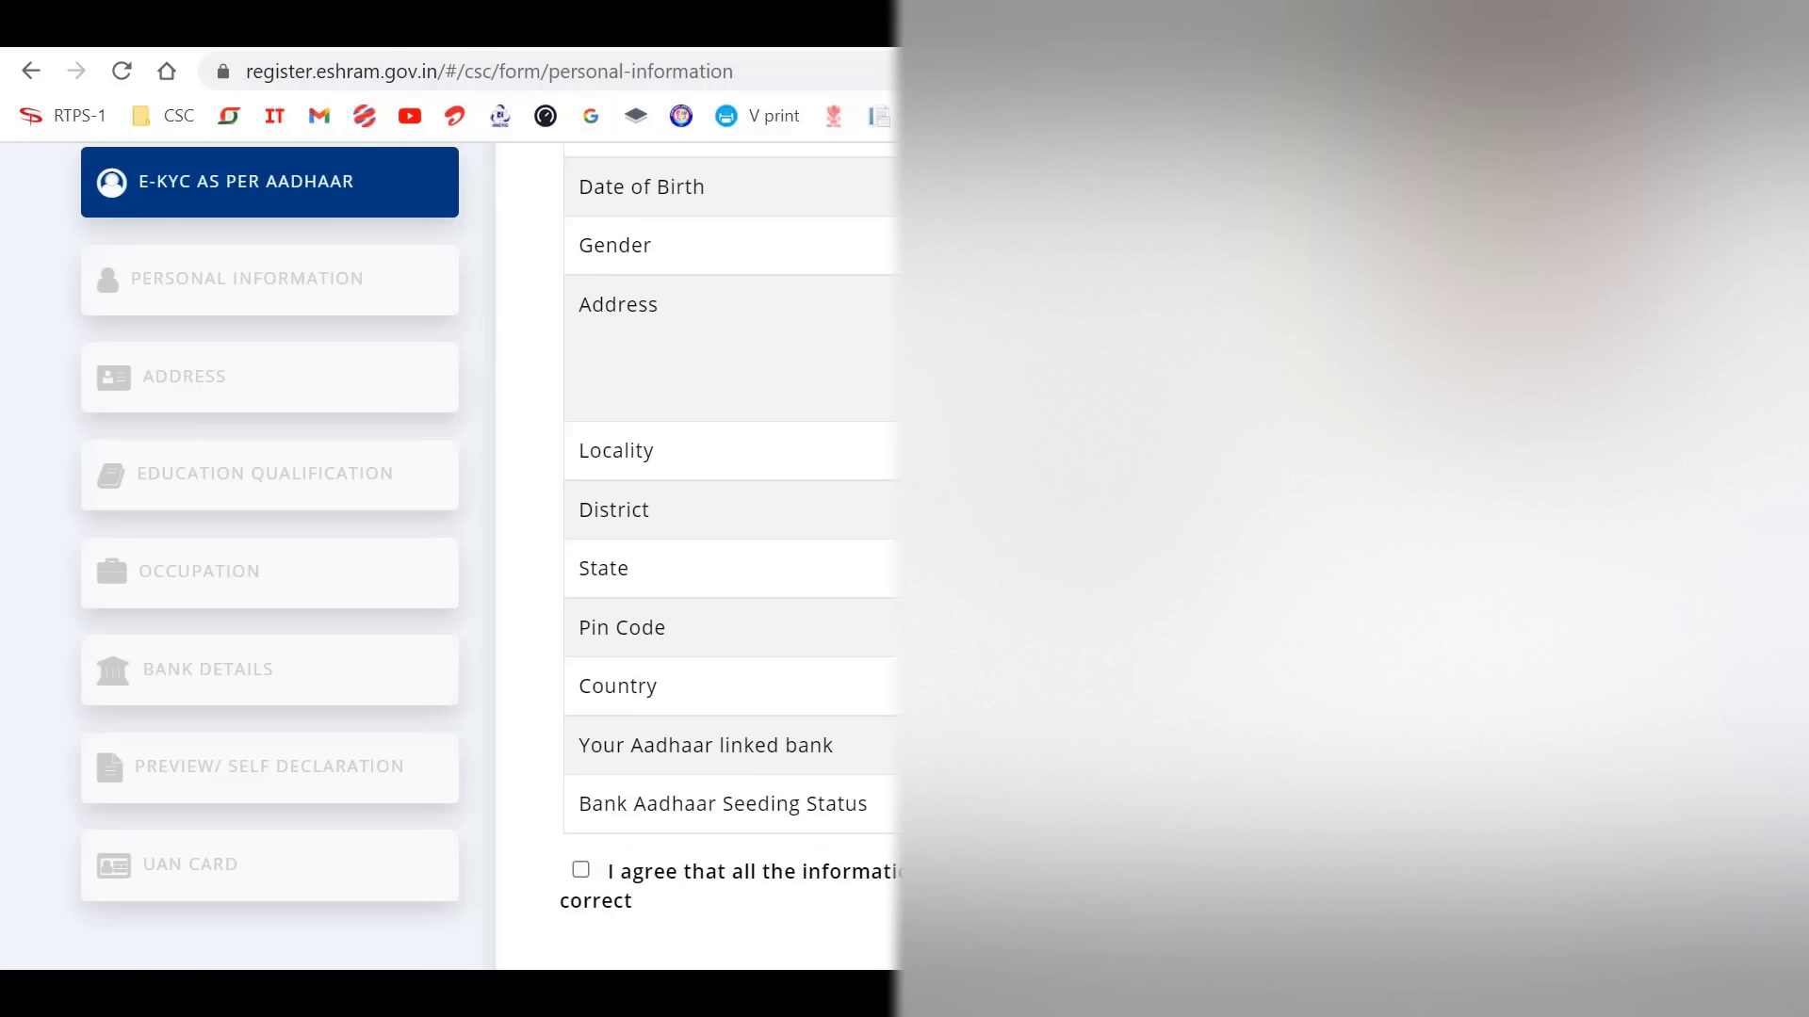
pyautogui.scroll(-2, 716, 565)
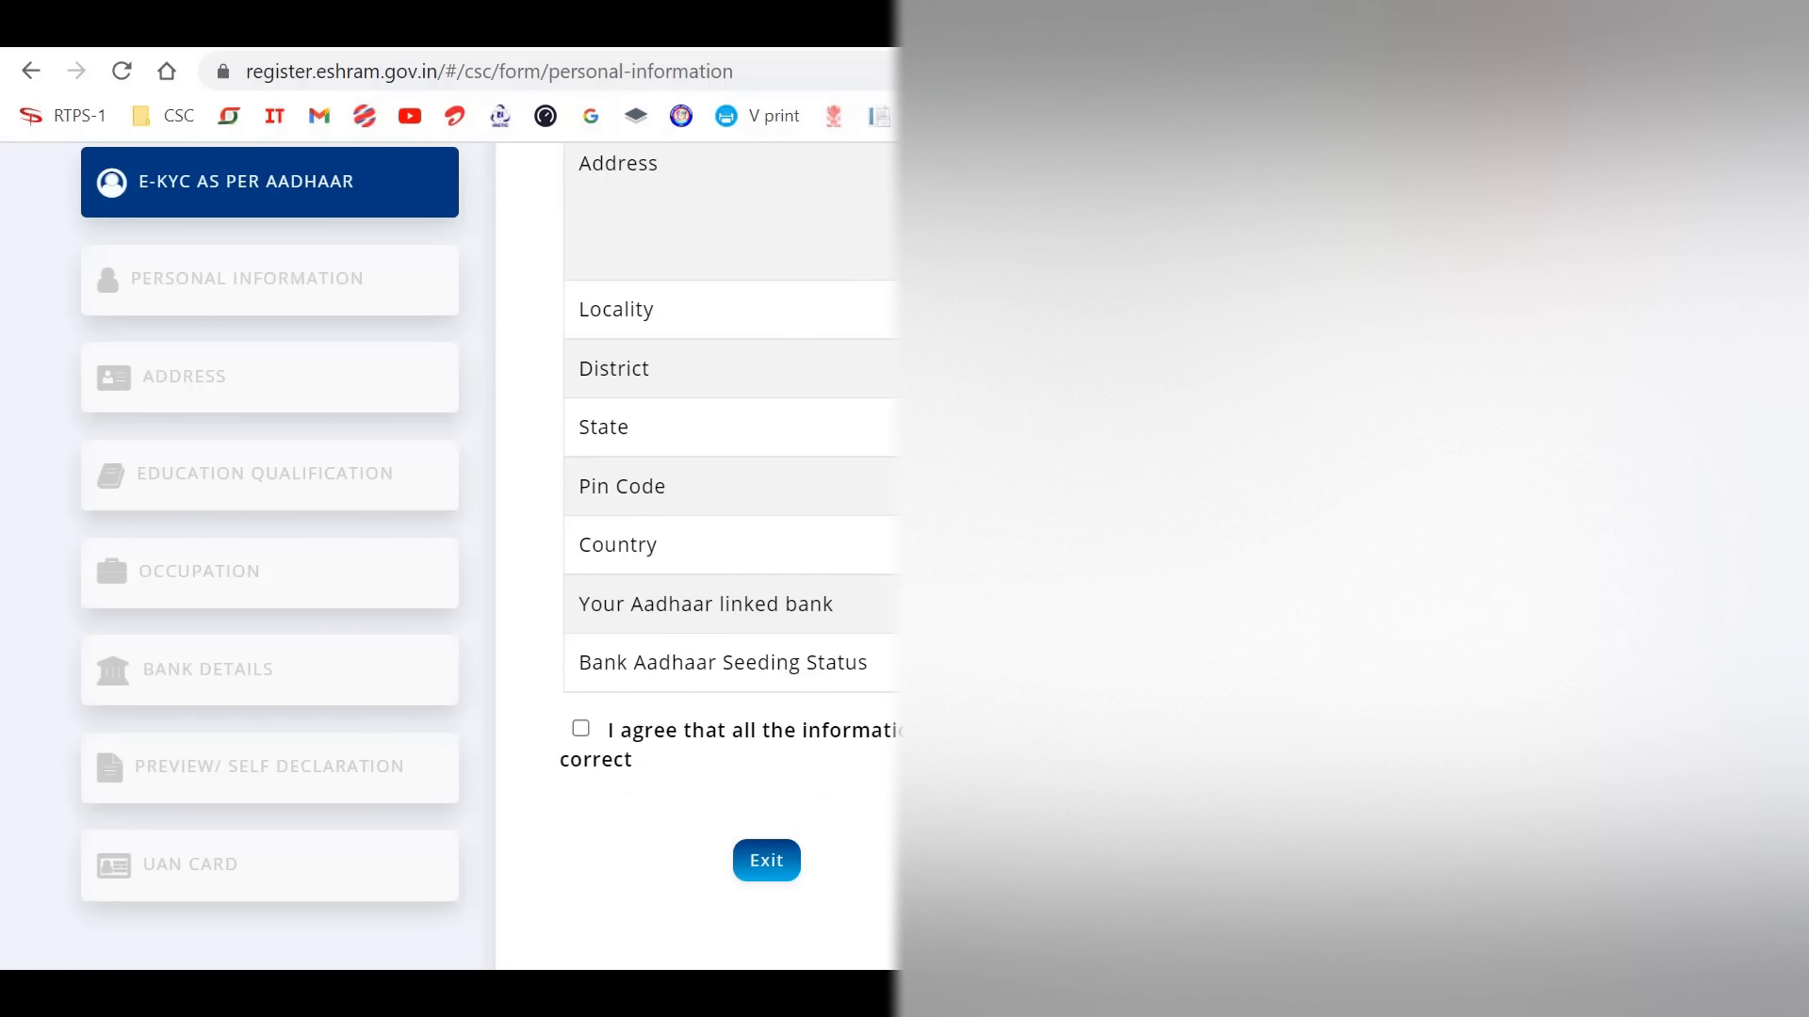
pyautogui.scroll(2, 716, 565)
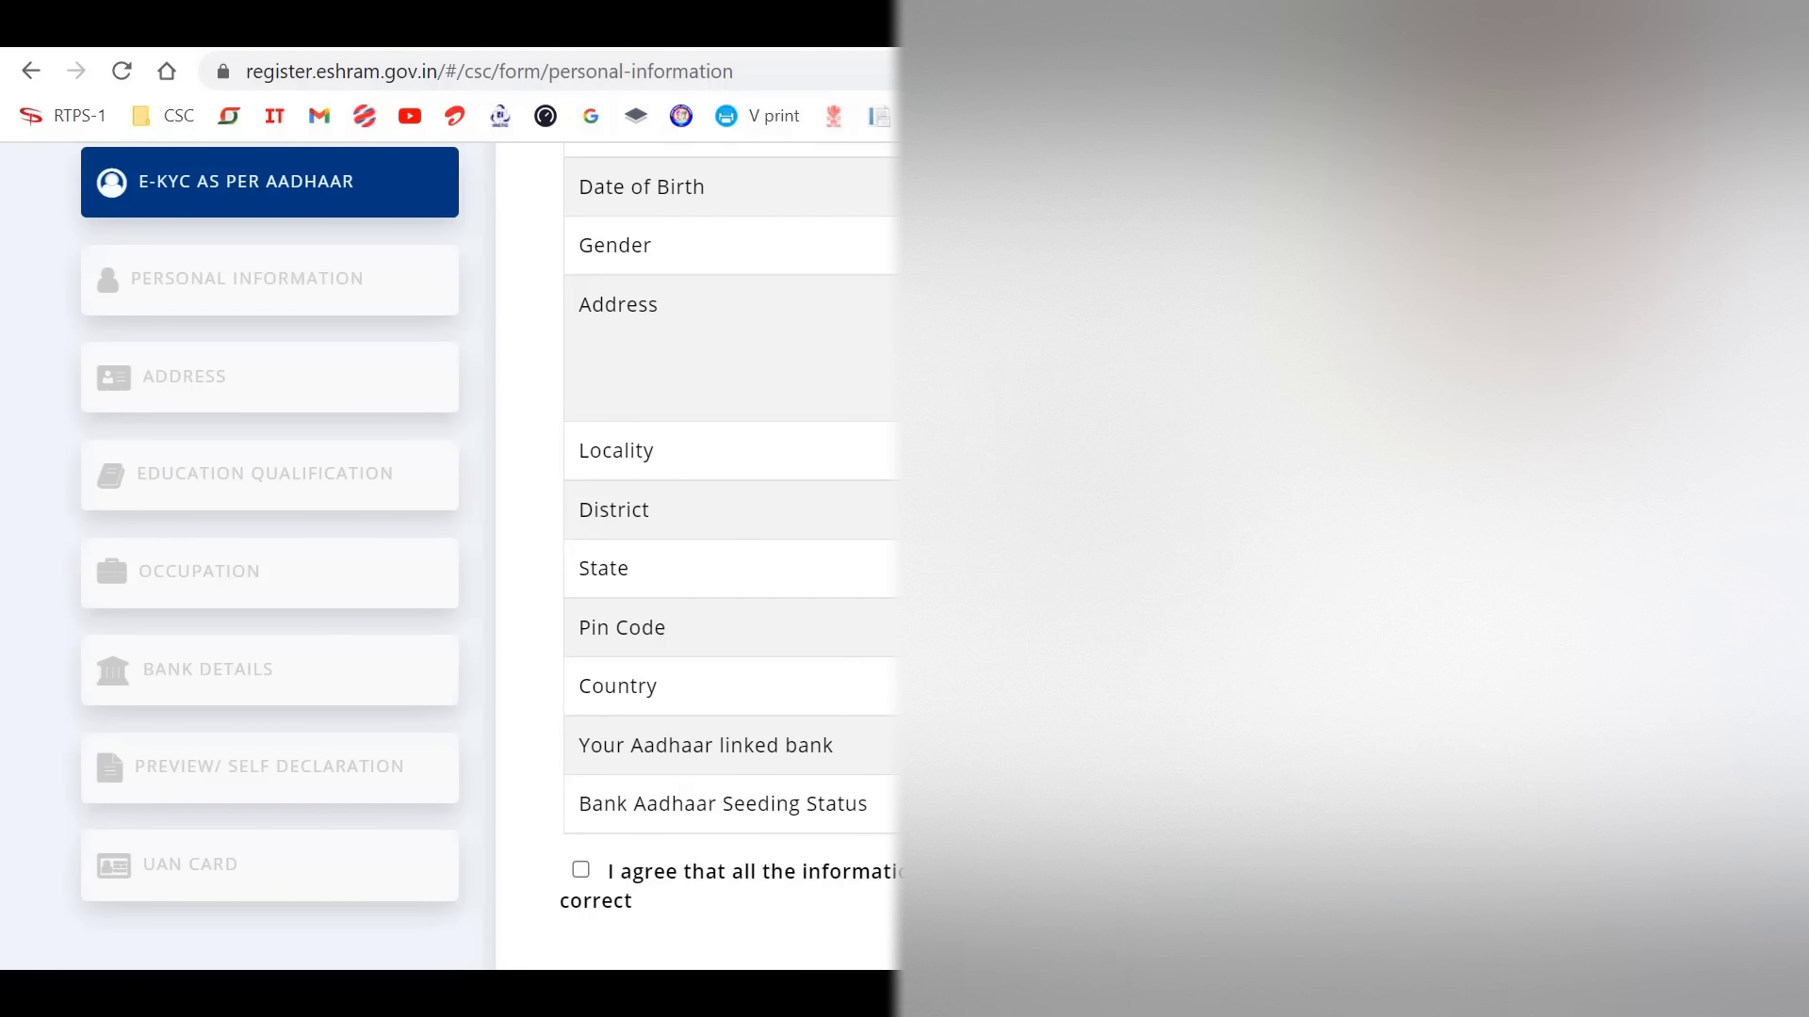
pyautogui.scroll(-2, 715, 565)
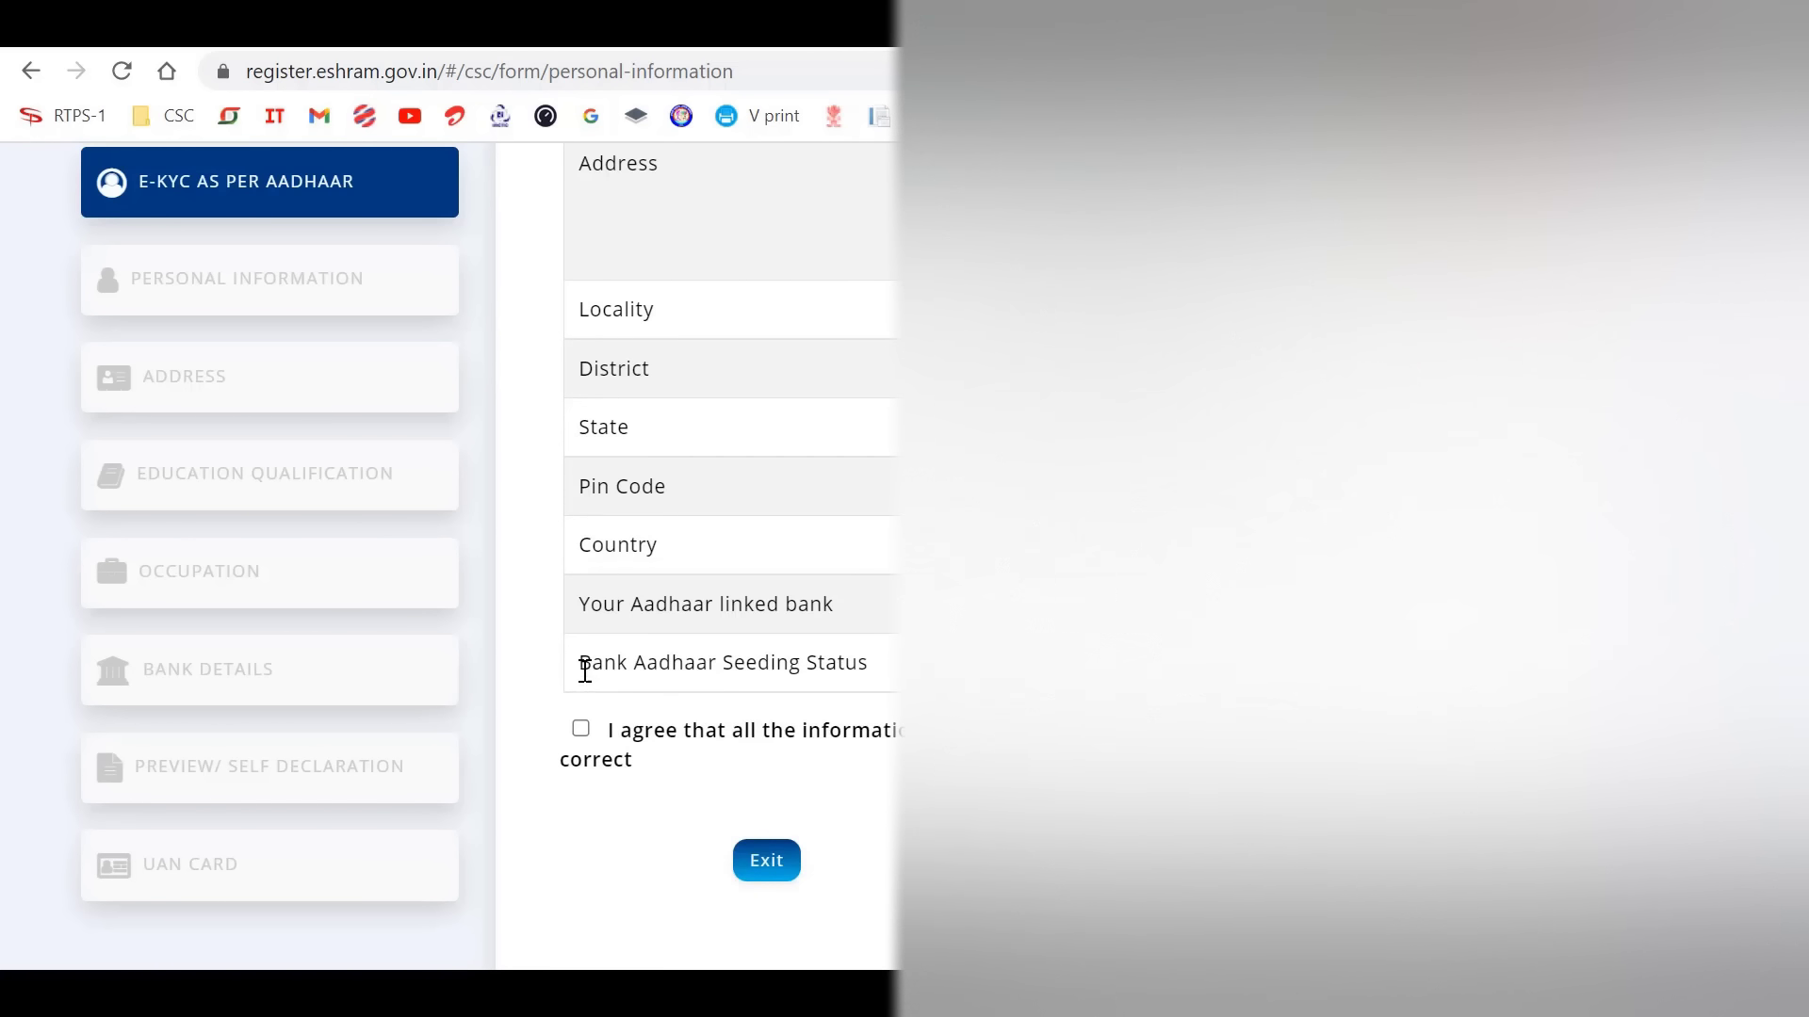
pyautogui.moveTo(582, 667); pyautogui.dragTo(867, 662)
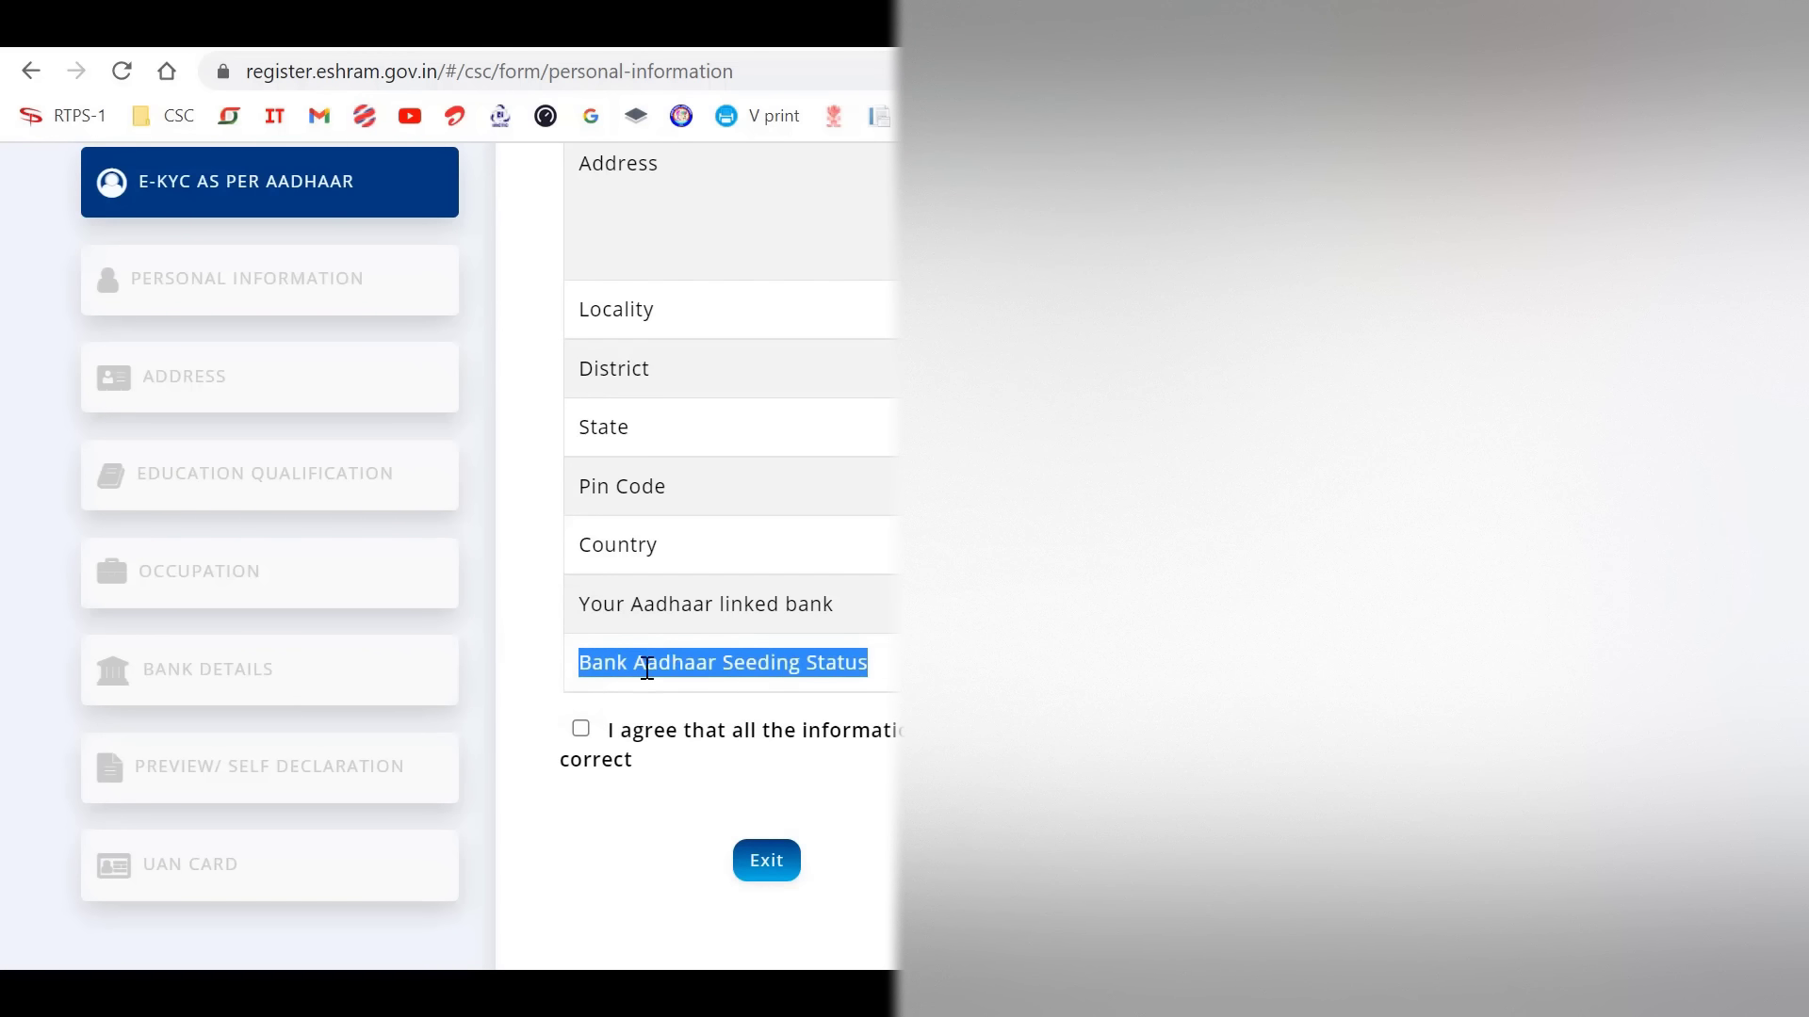
pyautogui.click(601, 662)
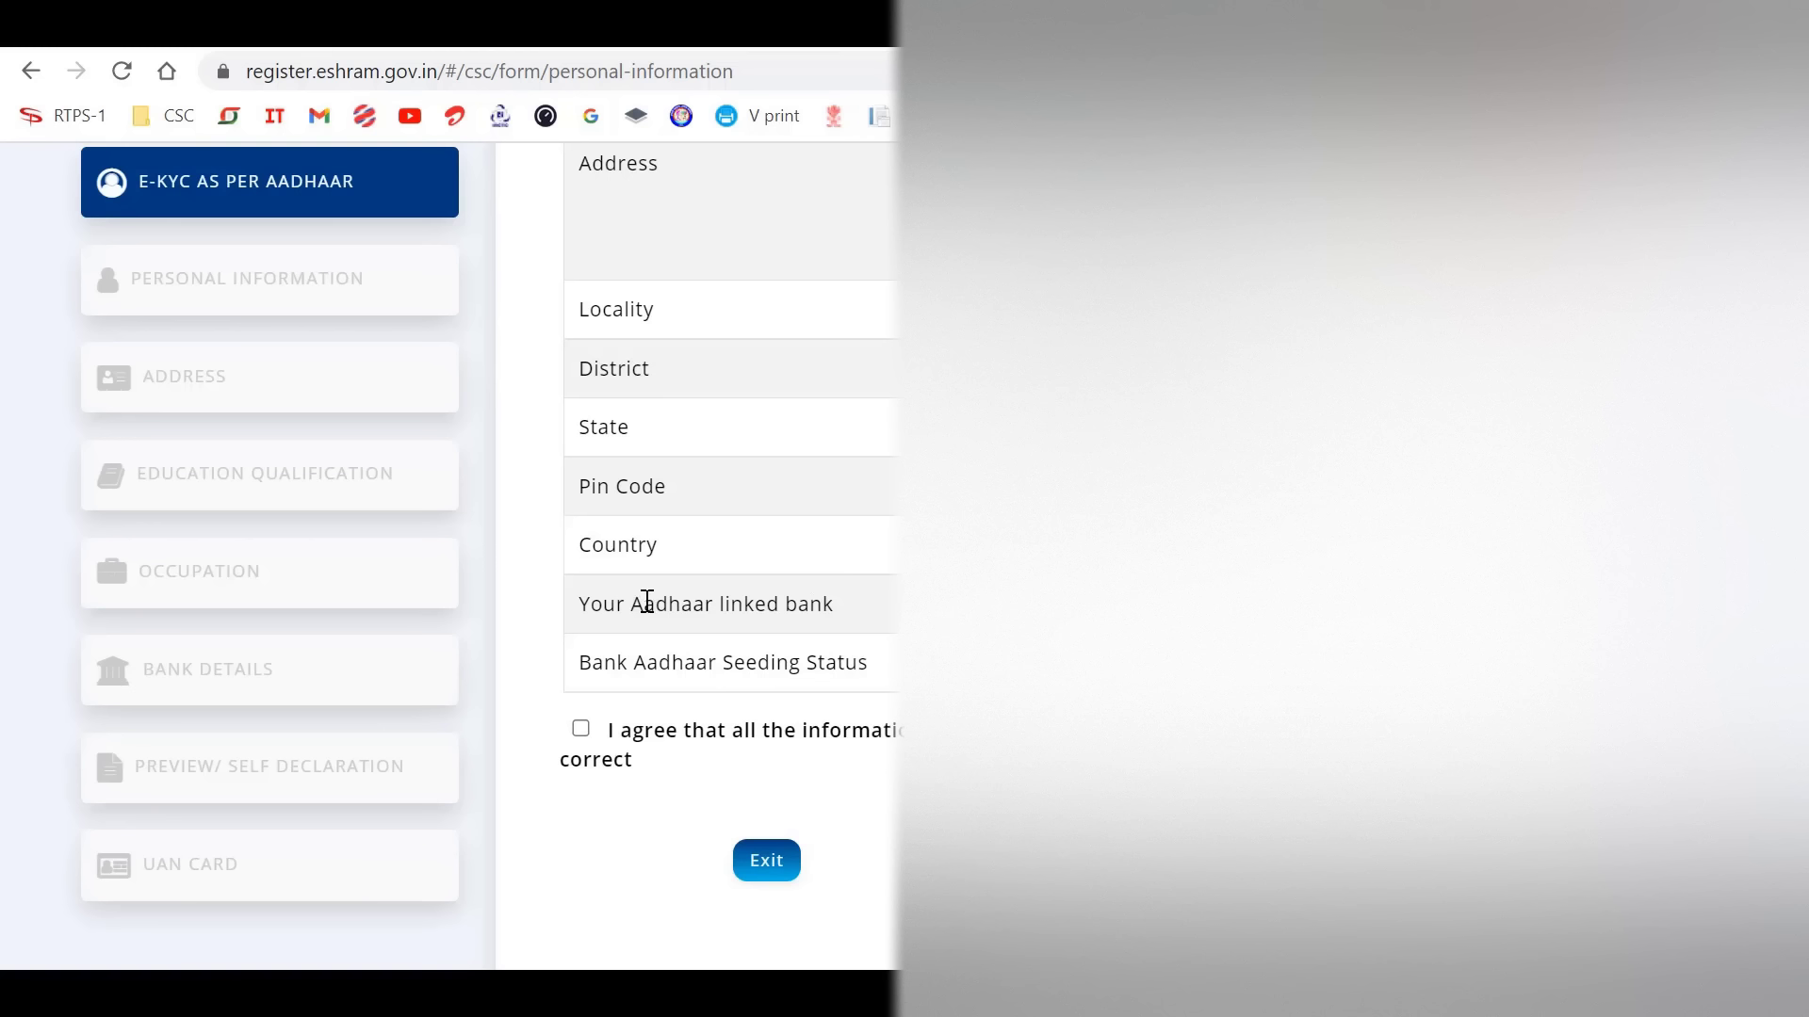
pyautogui.click(580, 728)
pyautogui.moveTo(587, 604); pyautogui.dragTo(871, 629)
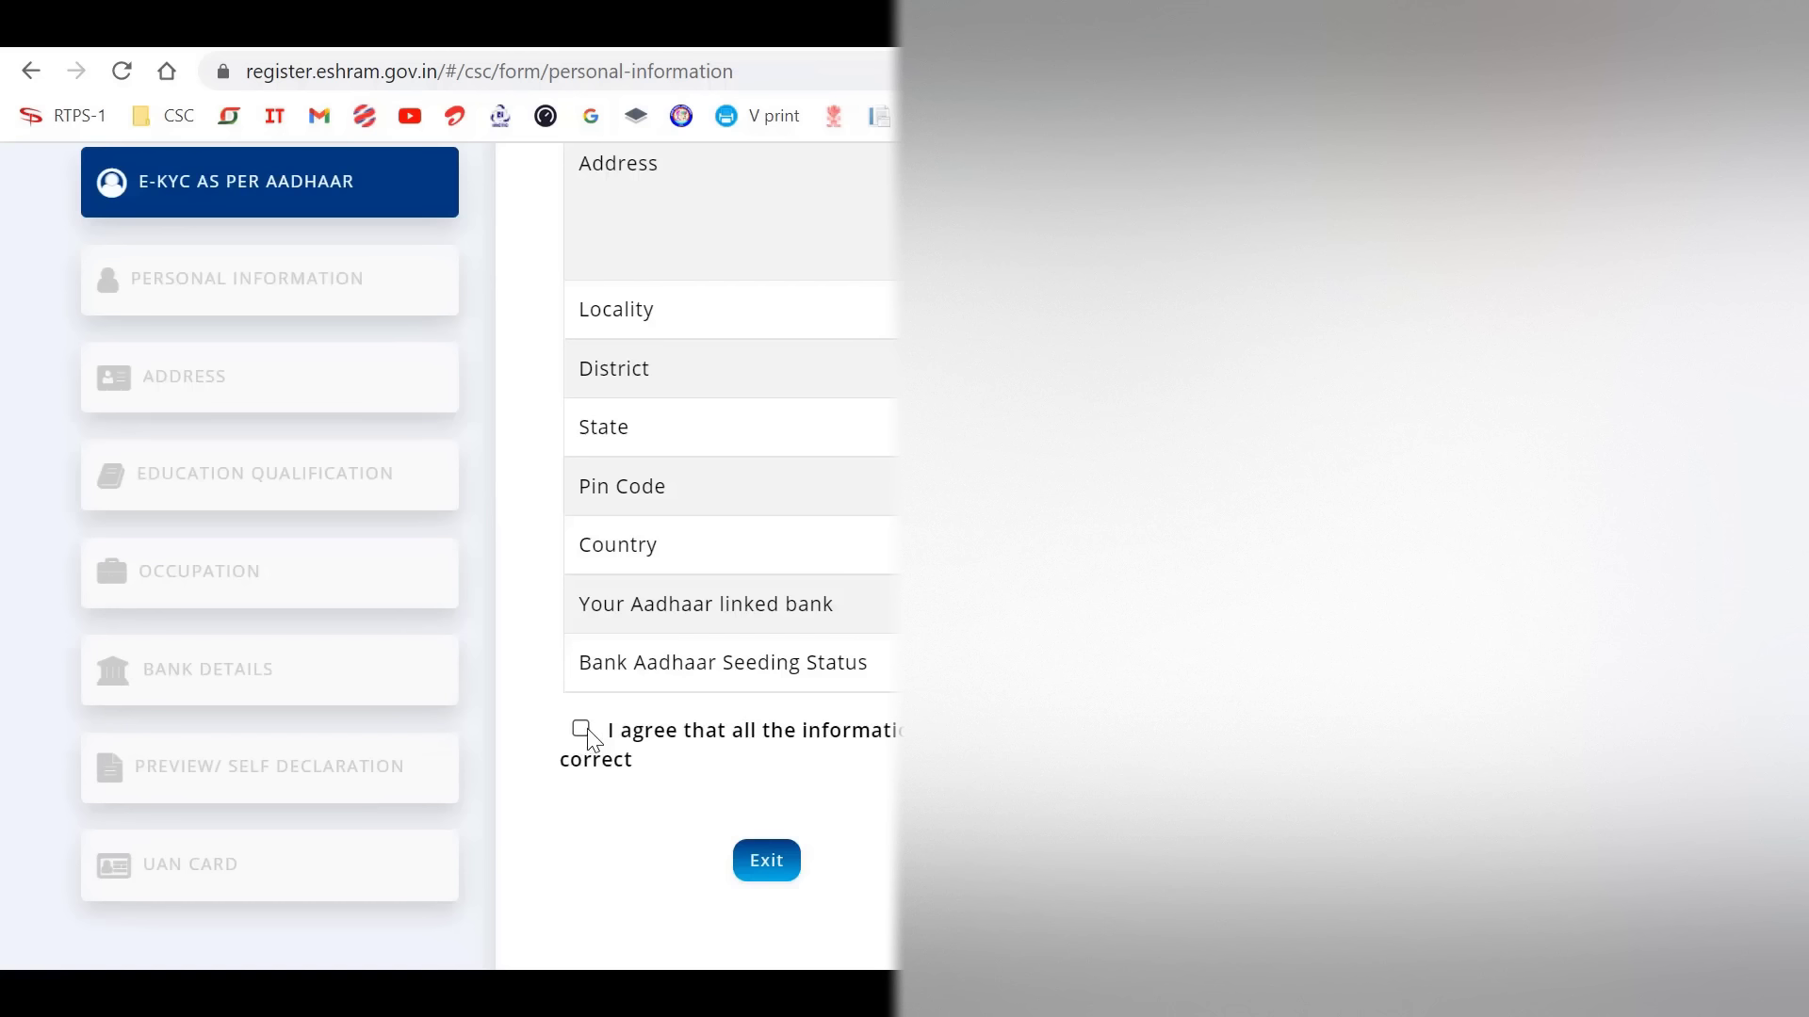
pyautogui.click(581, 730)
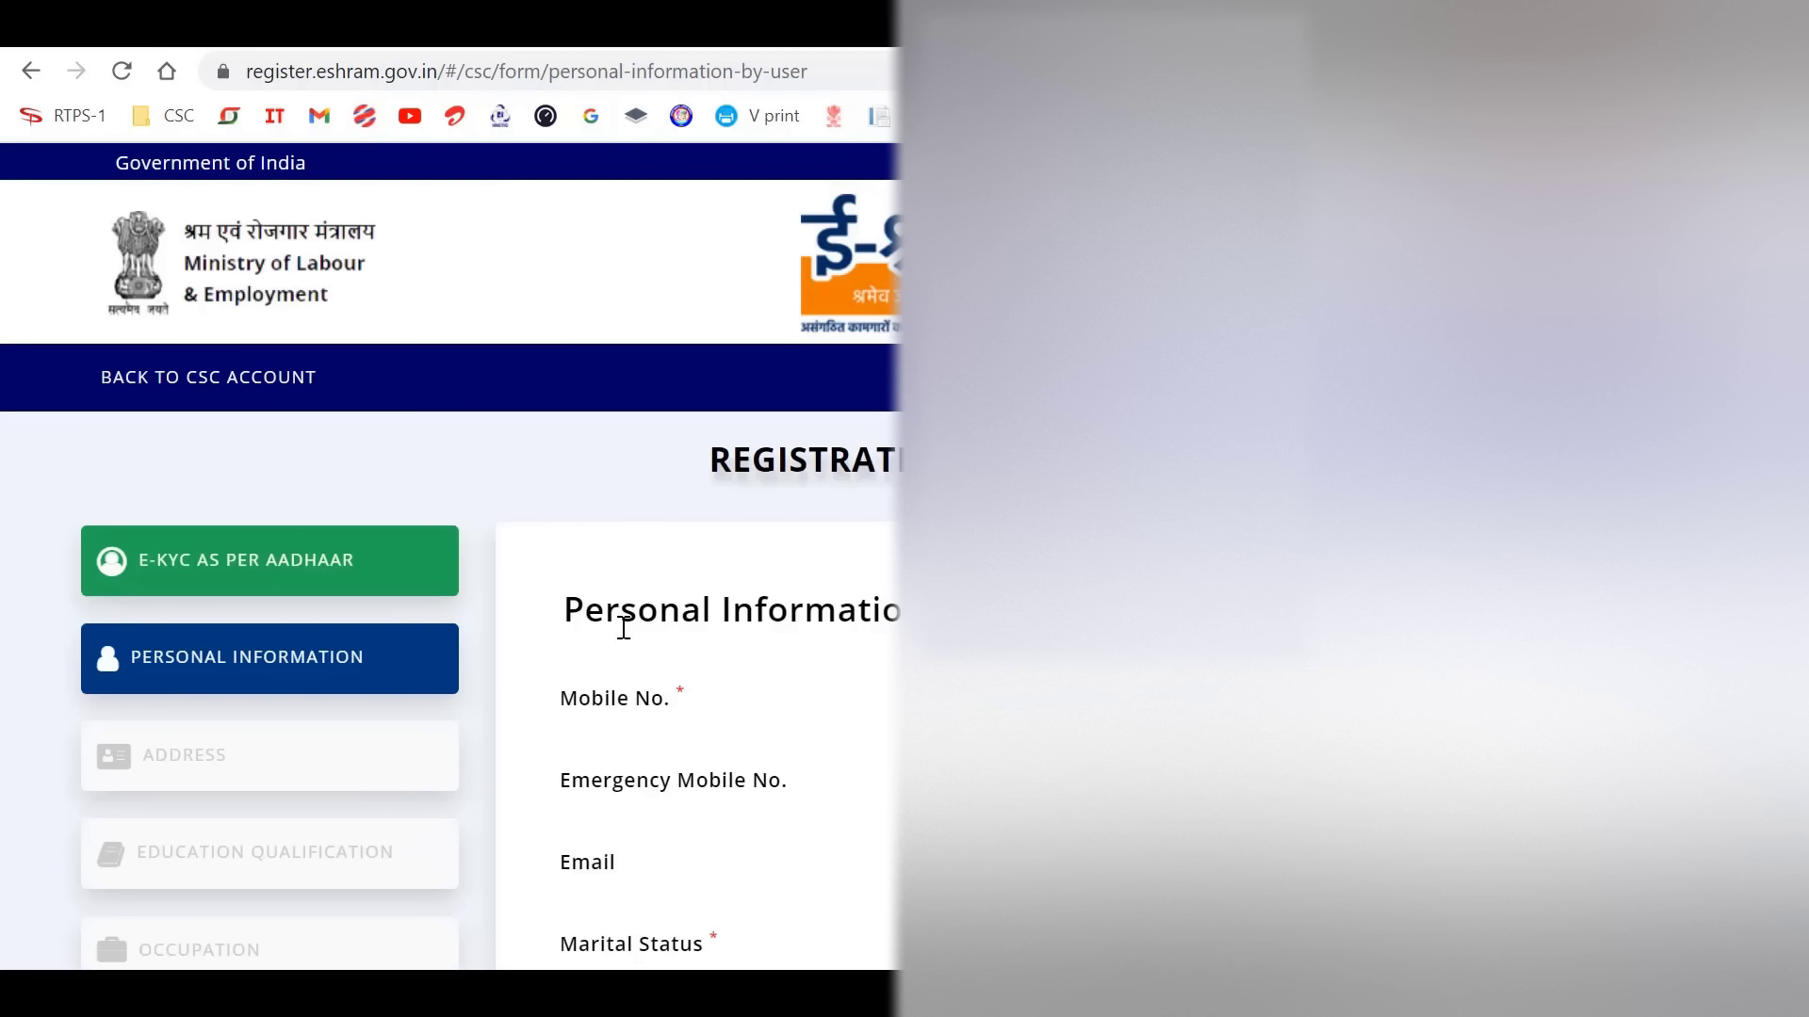
# Review the Personal Information fields and set Marital Status to Never married.
pyautogui.moveTo(563, 577); pyautogui.dragTo(903, 577)
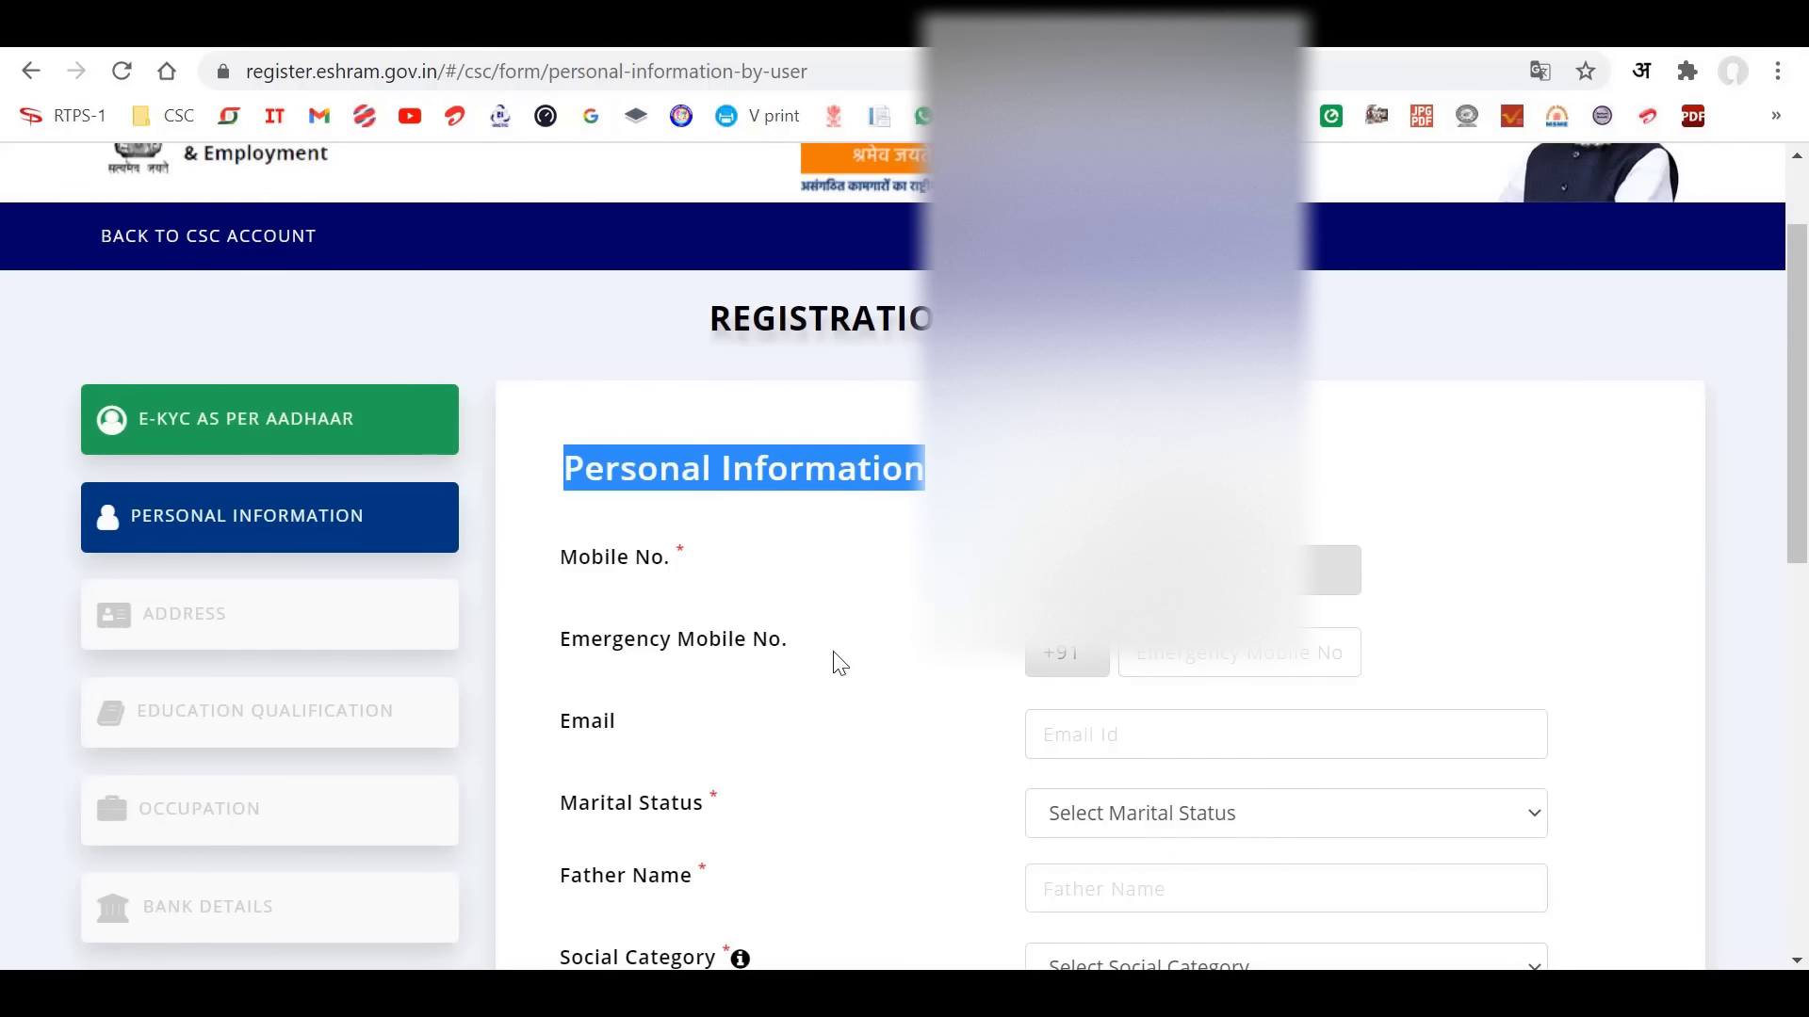
pyautogui.click(1185, 655)
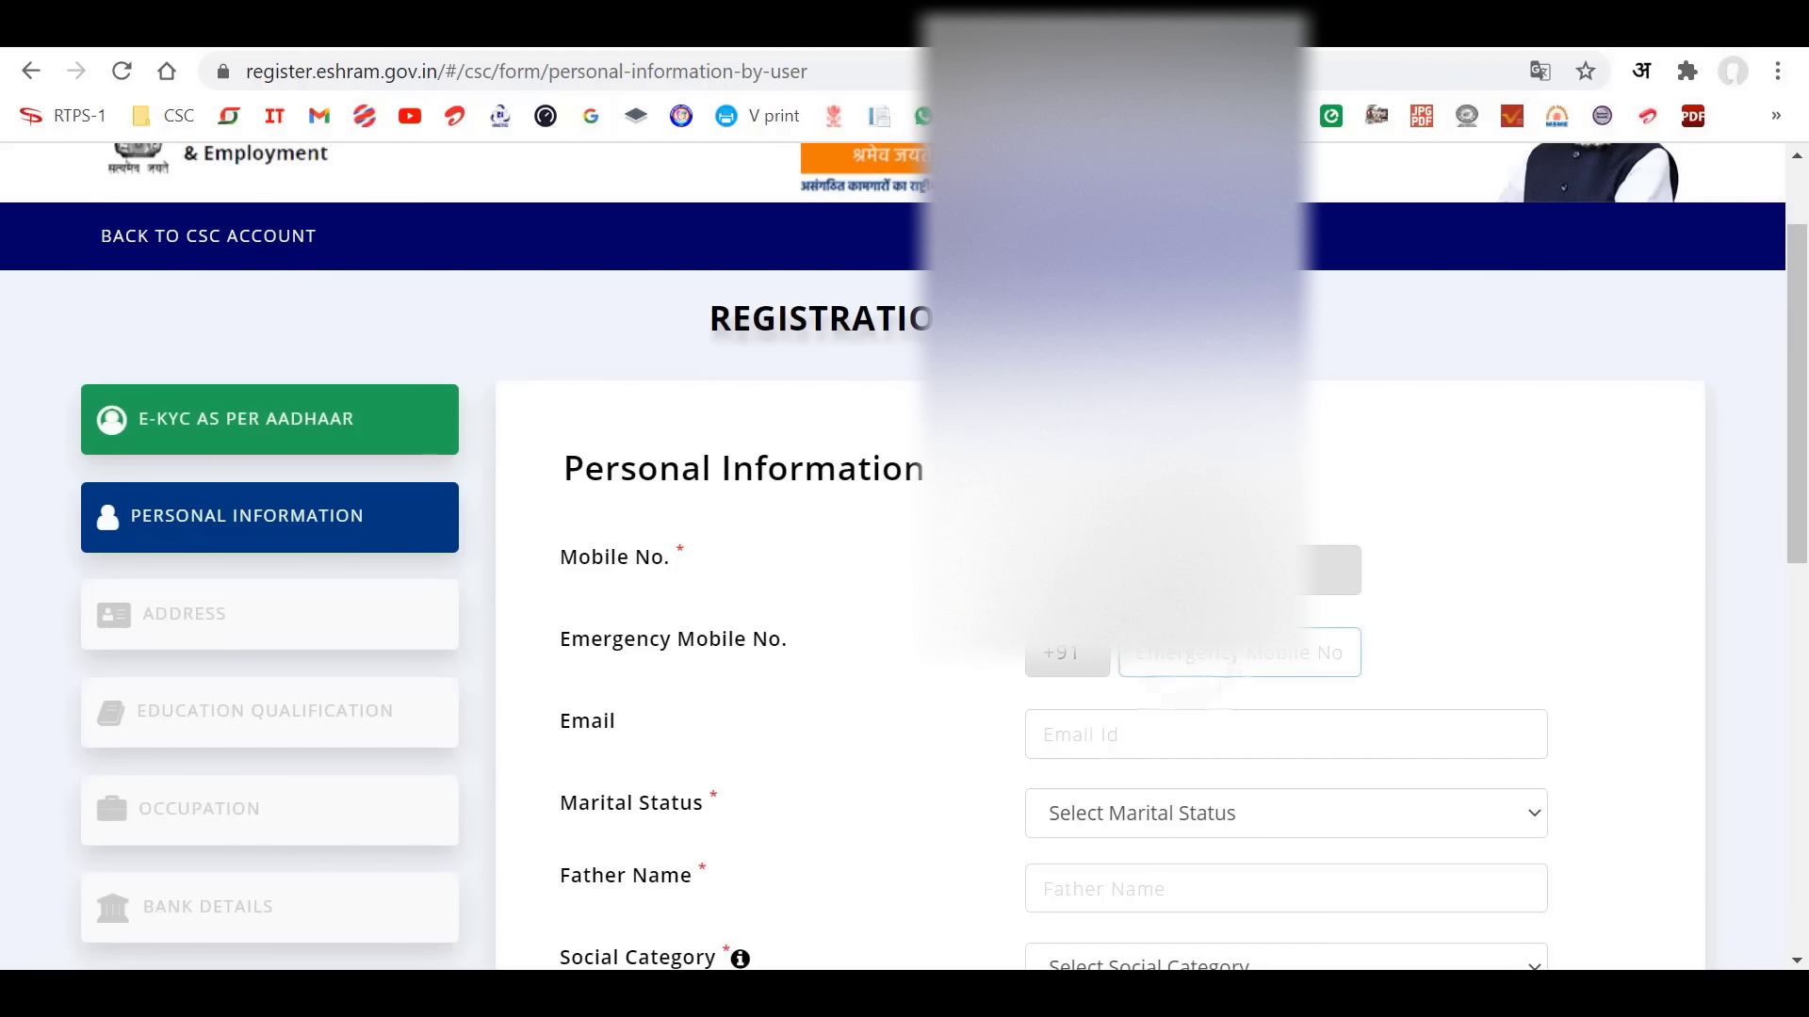
pyautogui.scroll(-1, 669, 518)
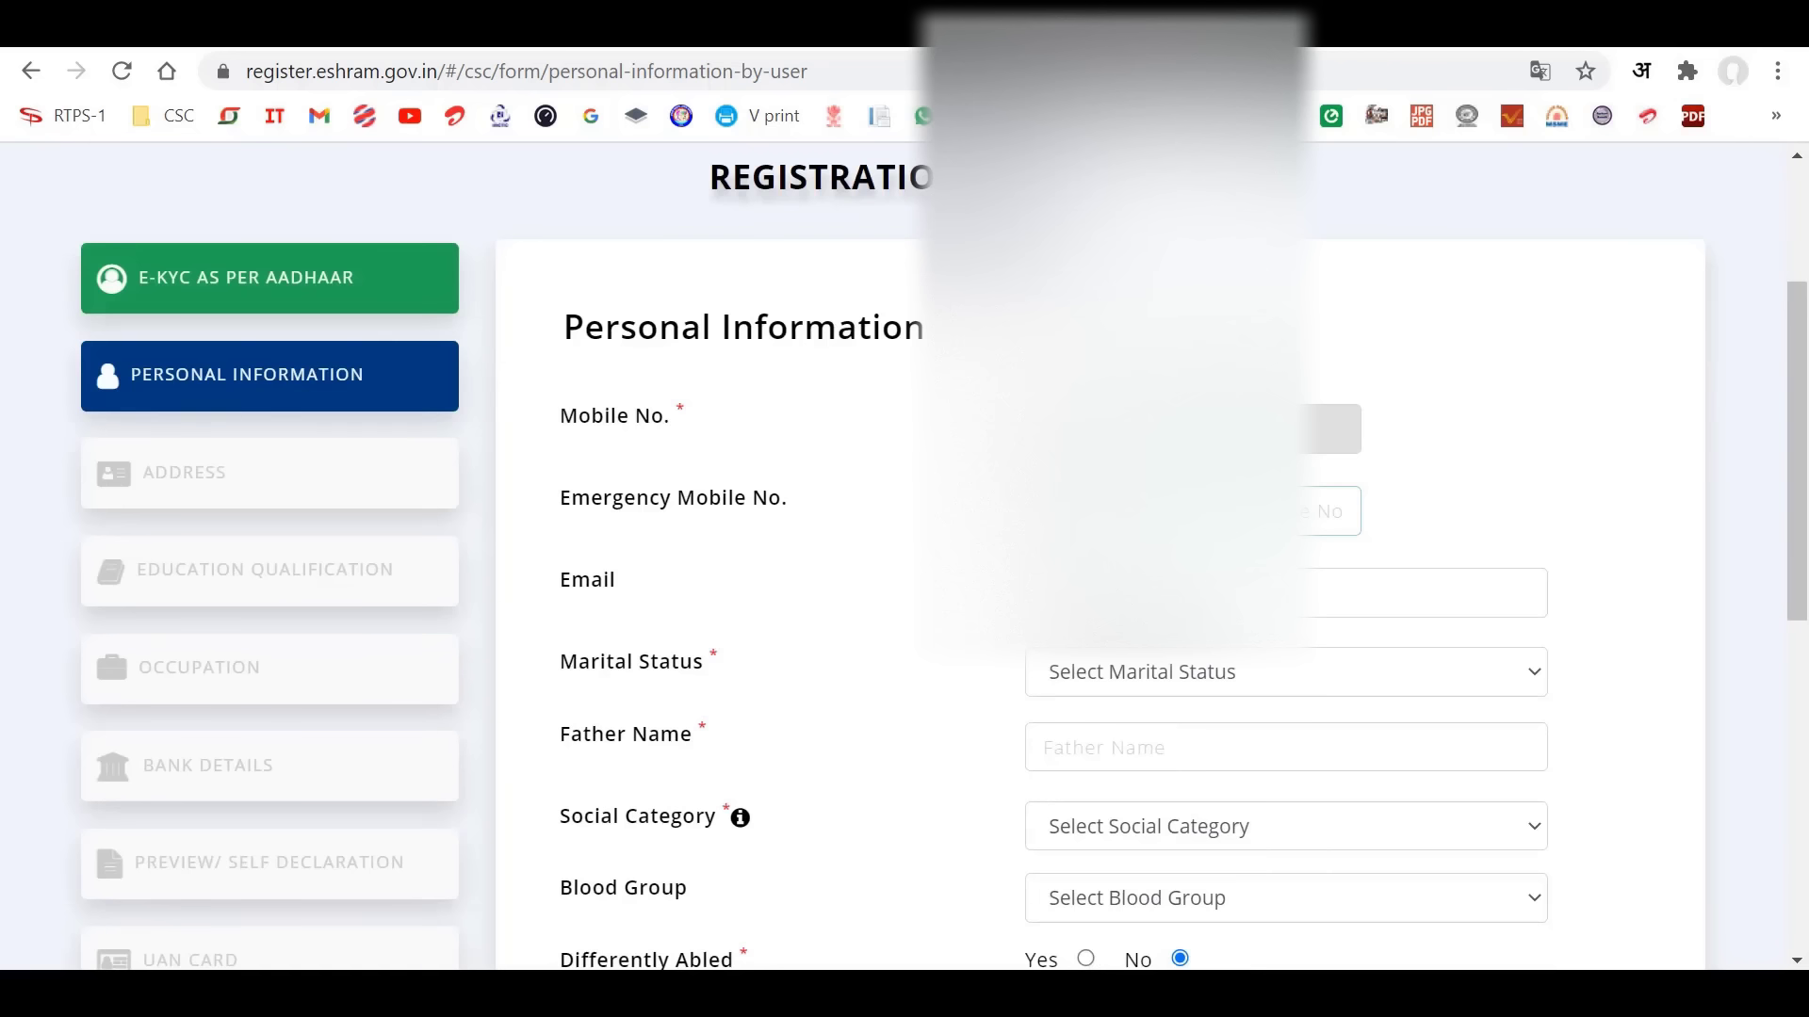
pyautogui.moveTo(517, 496); pyautogui.dragTo(848, 523)
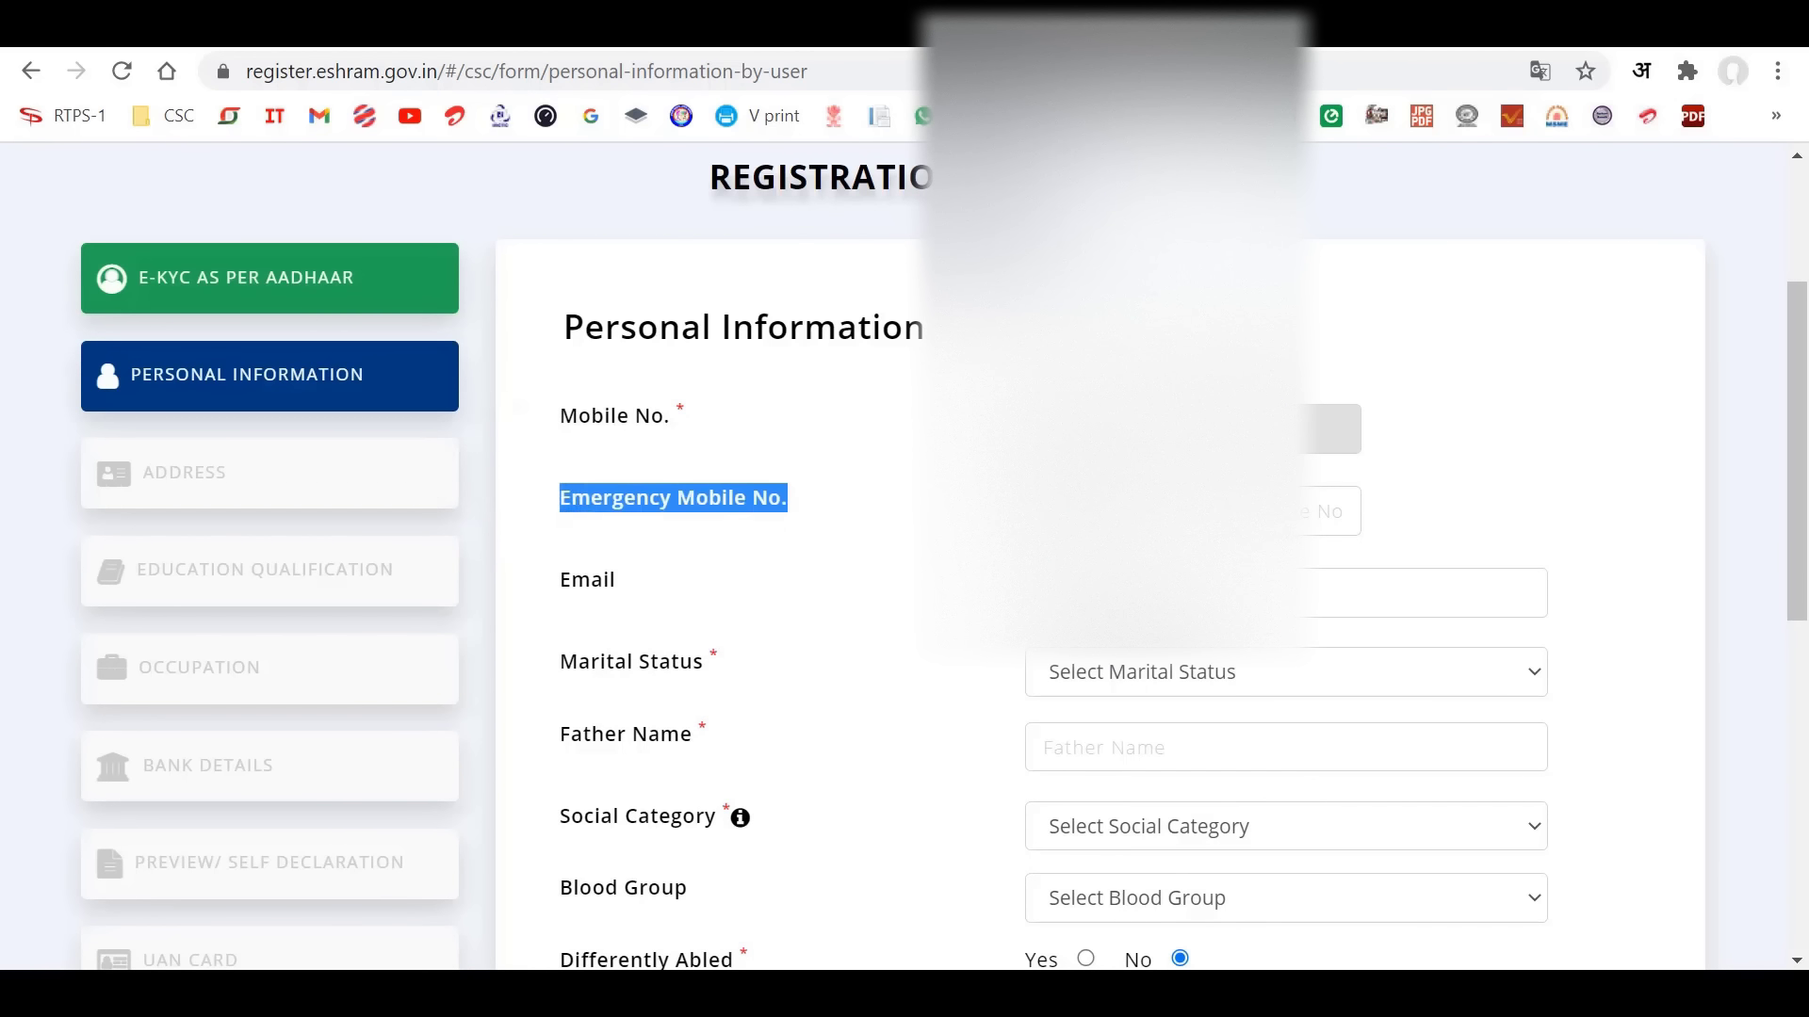
pyautogui.click(848, 522)
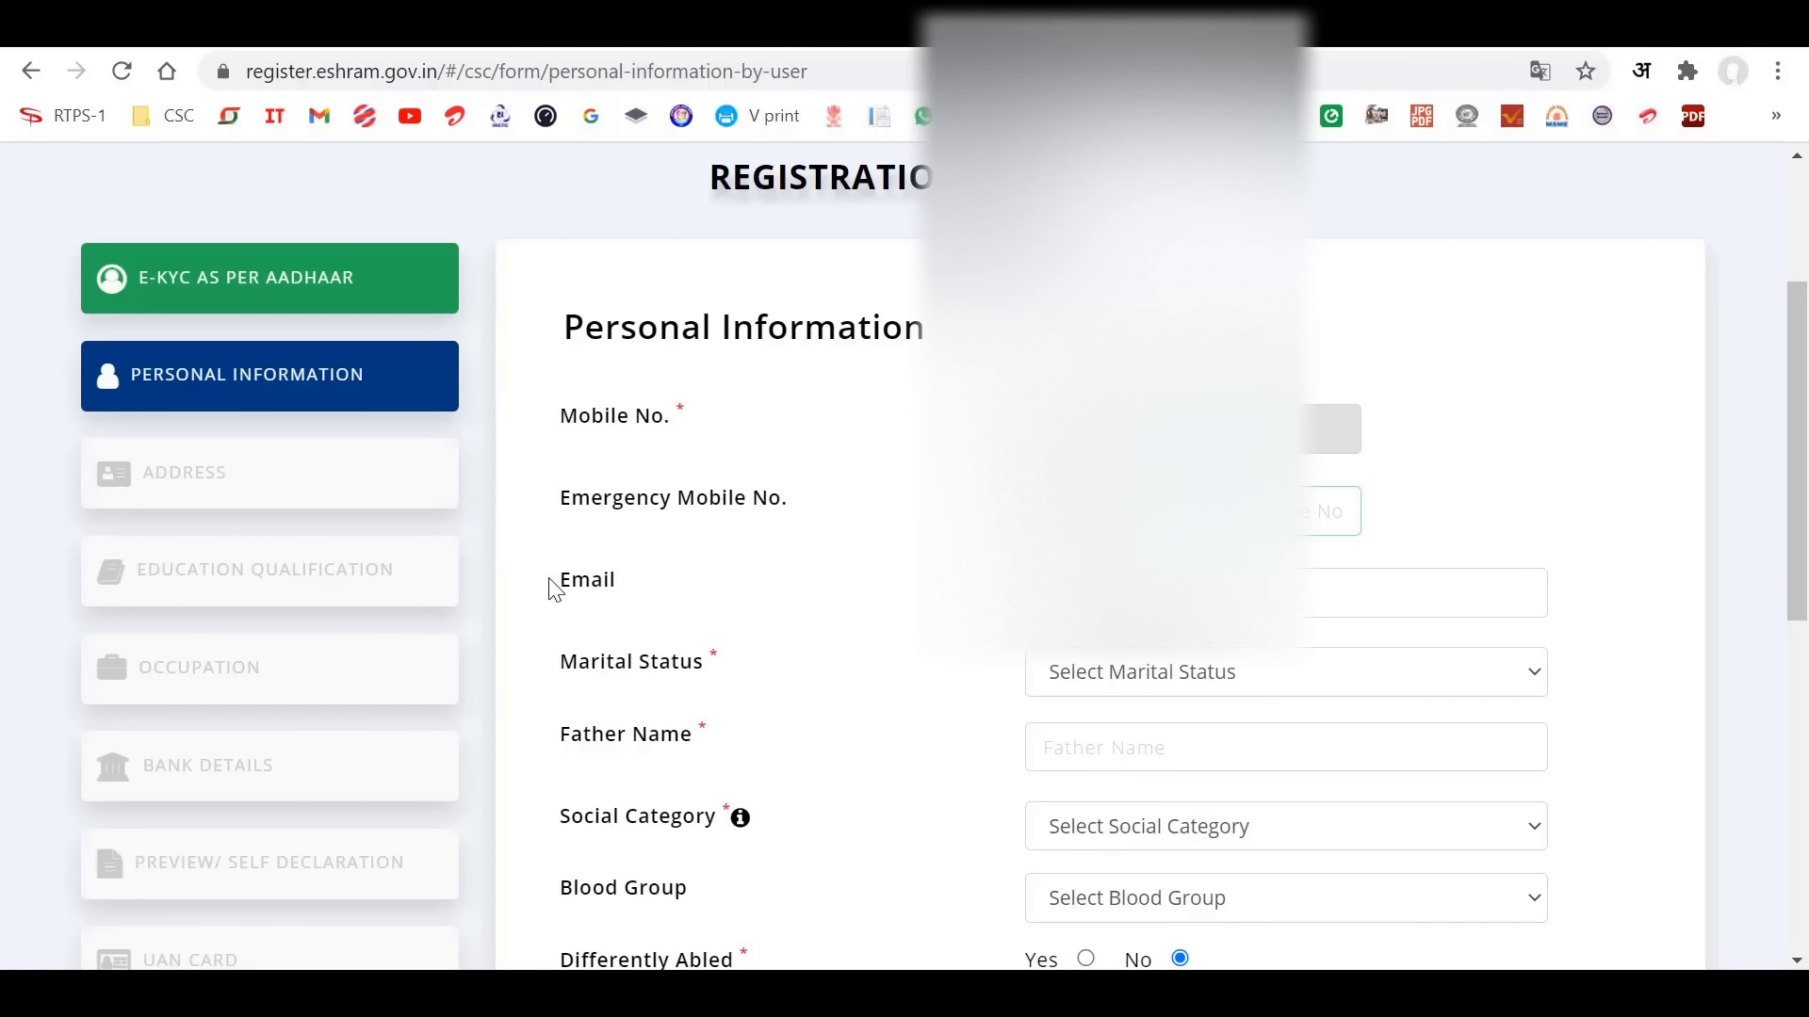
pyautogui.moveTo(553, 583); pyautogui.dragTo(708, 594)
pyautogui.click(1130, 593)
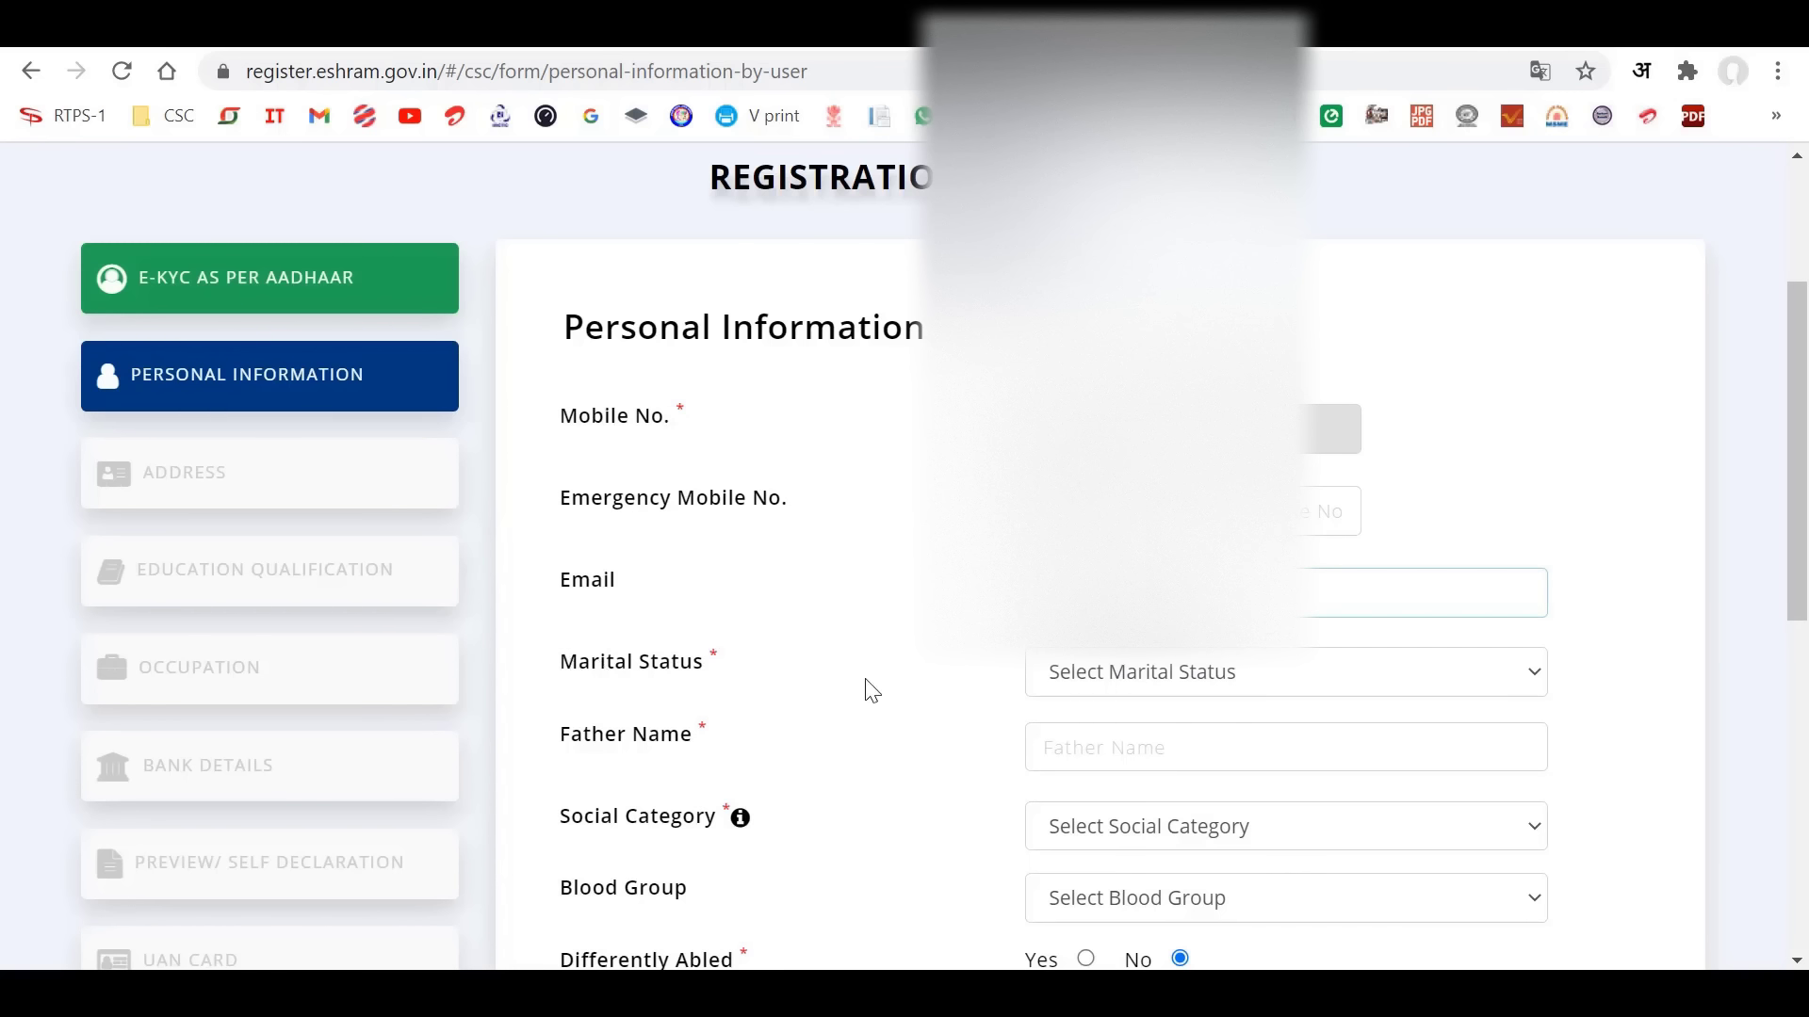
pyautogui.click(1135, 675)
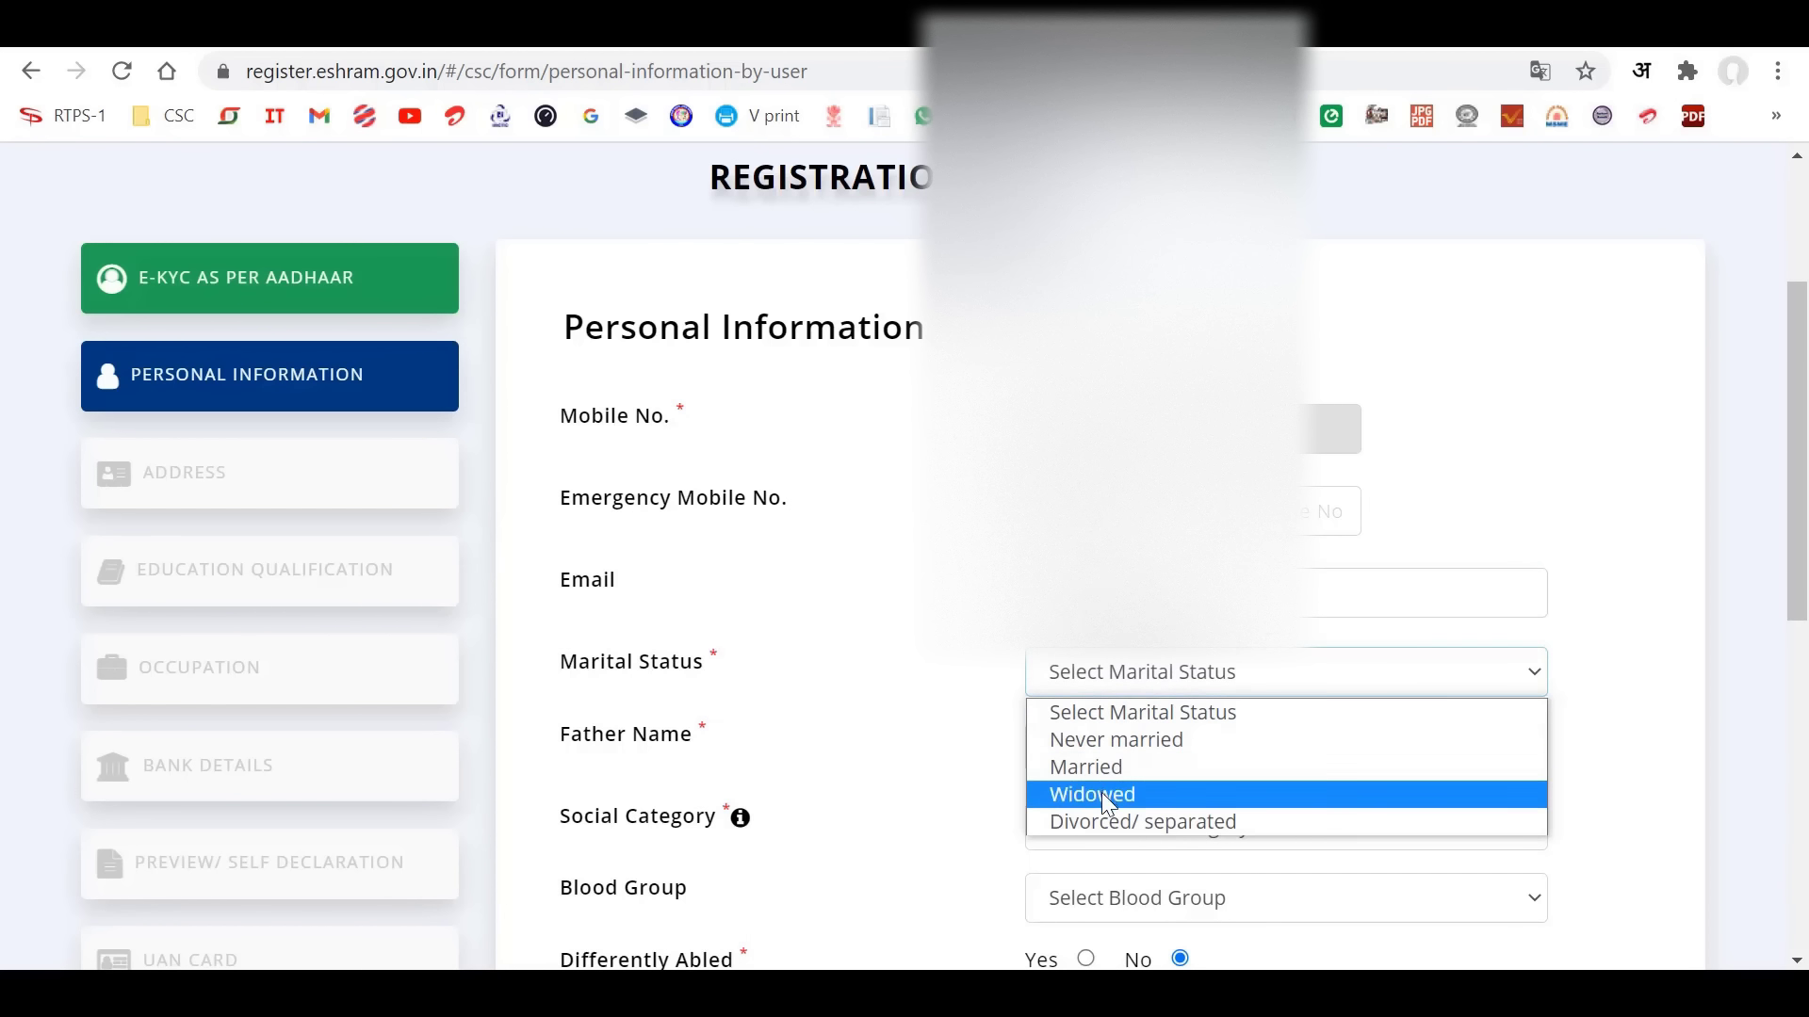
pyautogui.click(1083, 735)
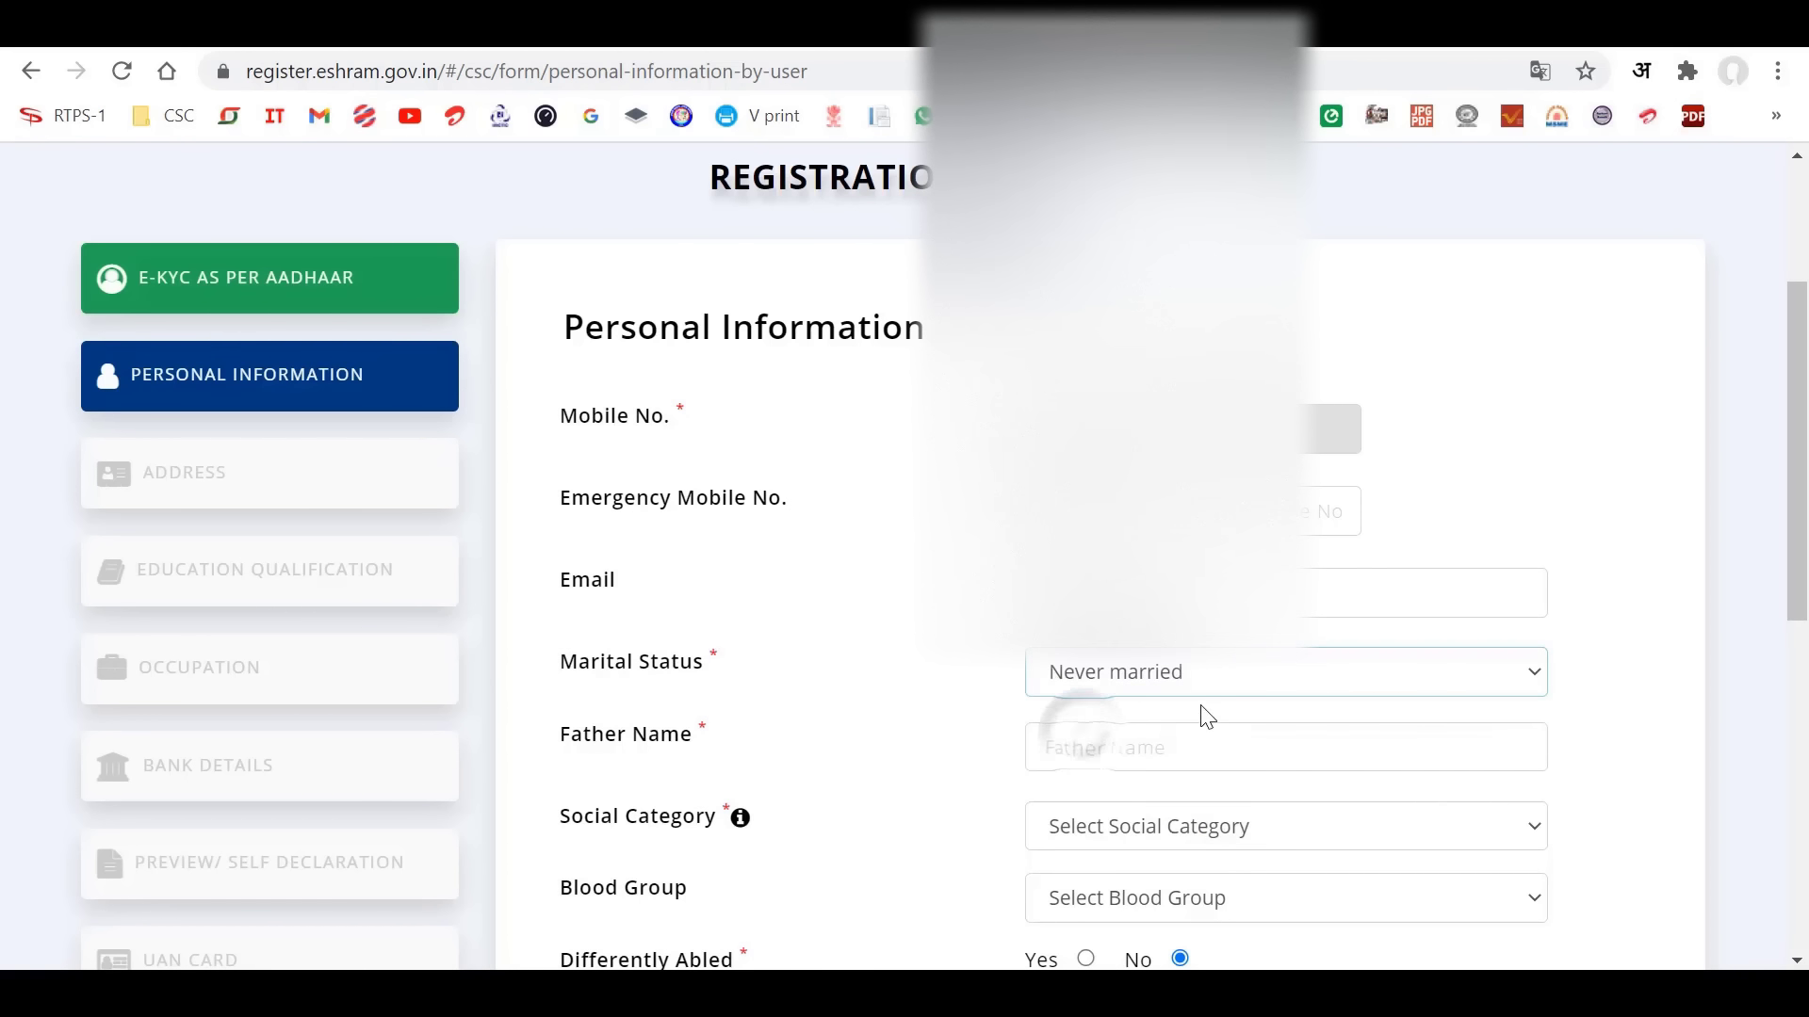
pyautogui.click(1114, 676)
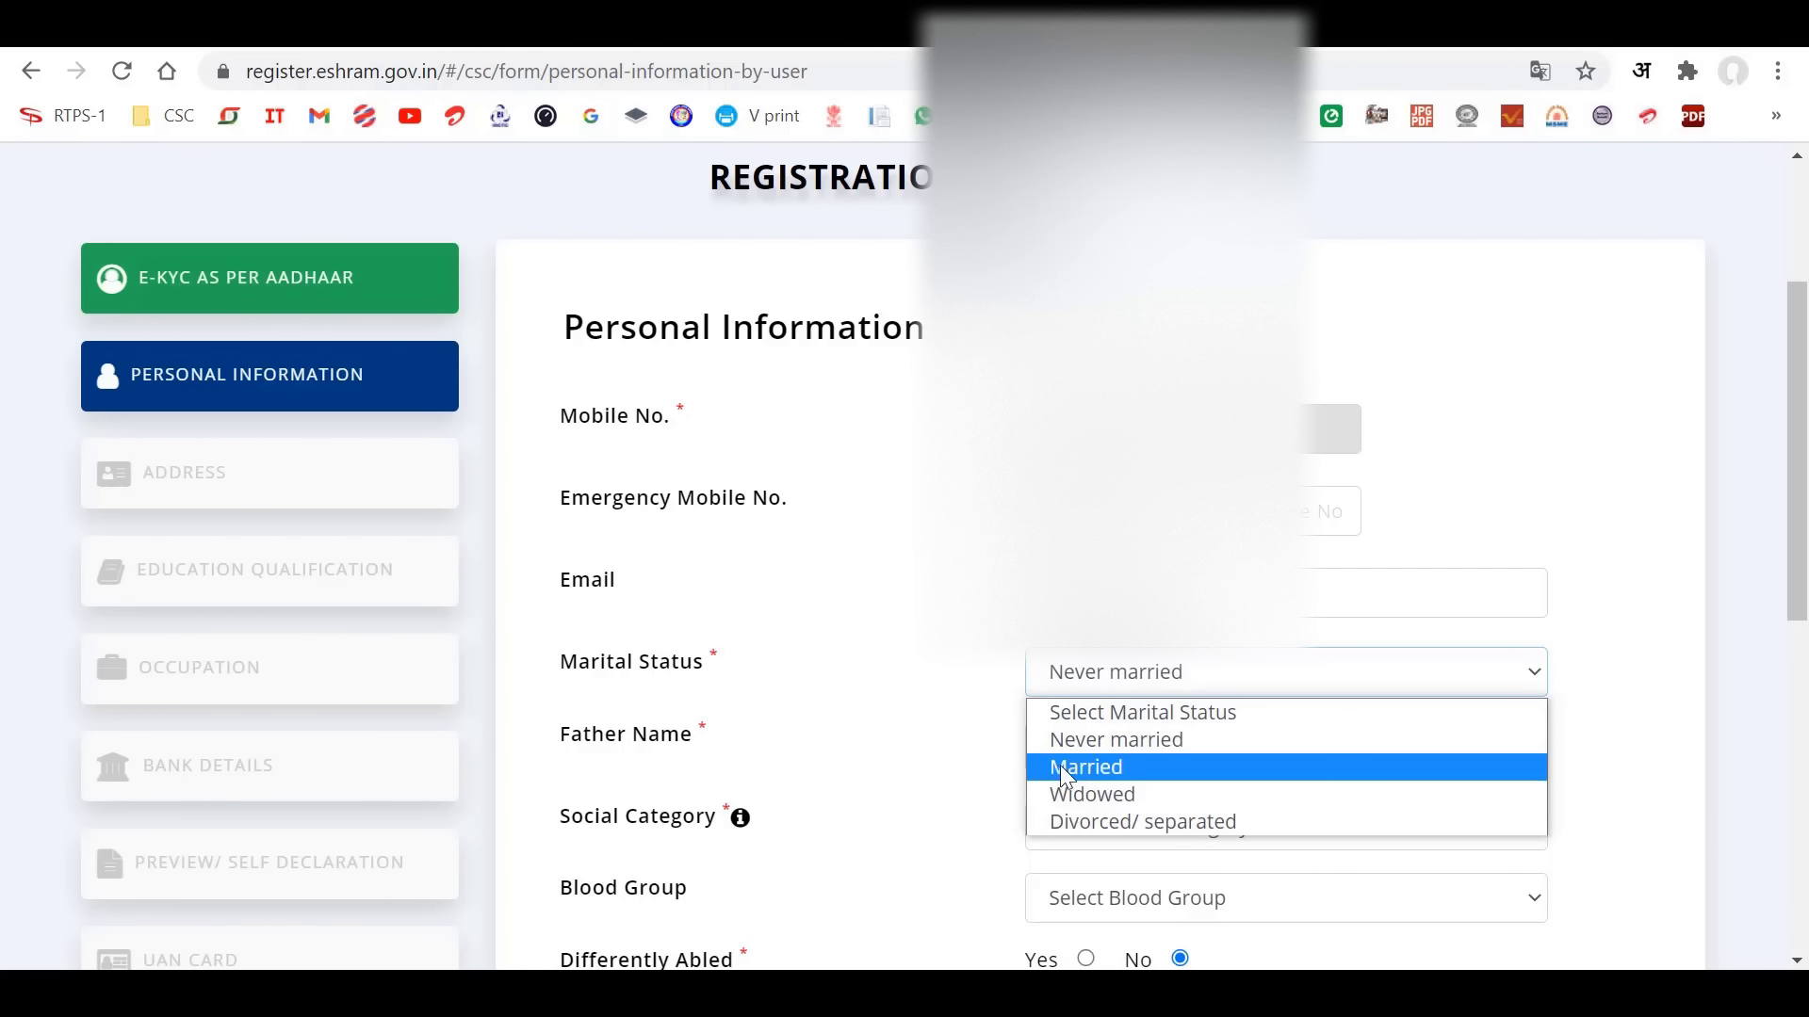
pyautogui.click(884, 735)
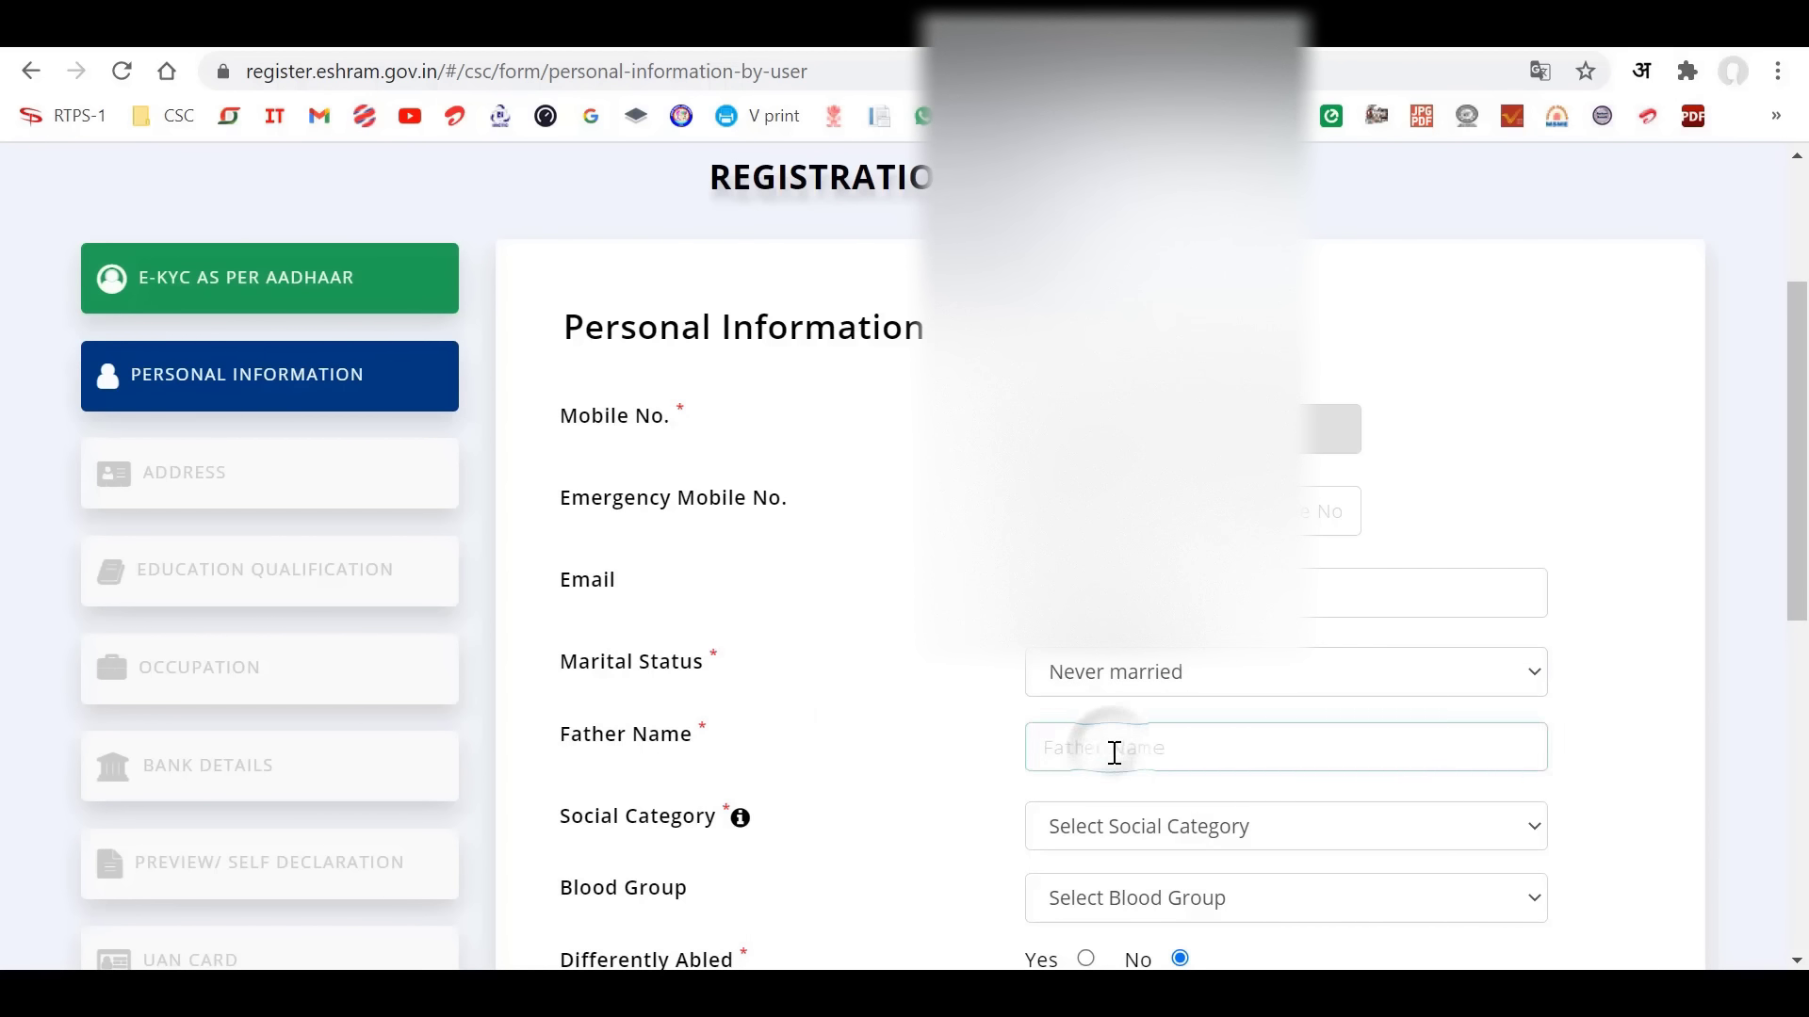
# Enter the father's name and set Social Category to OBC, after briefly trying ST.
pyautogui.click(1100, 829)
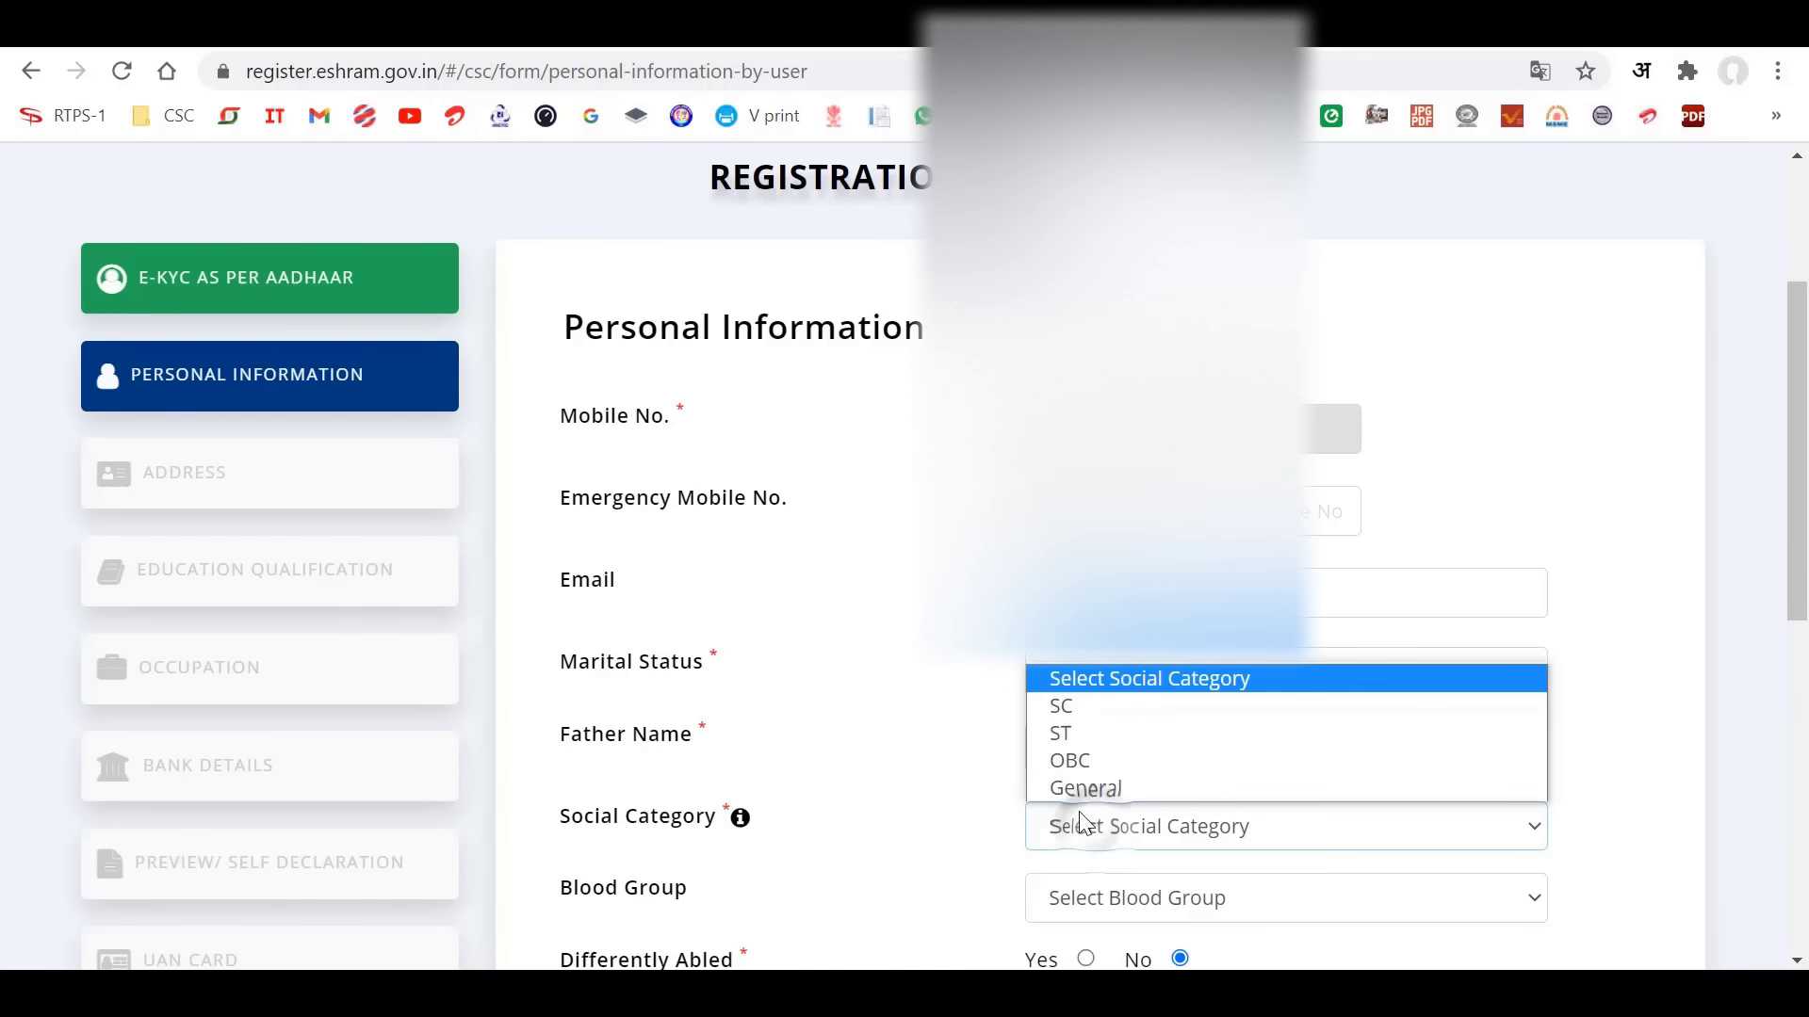
pyautogui.click(1074, 762)
pyautogui.scroll(-1, 1069, 848)
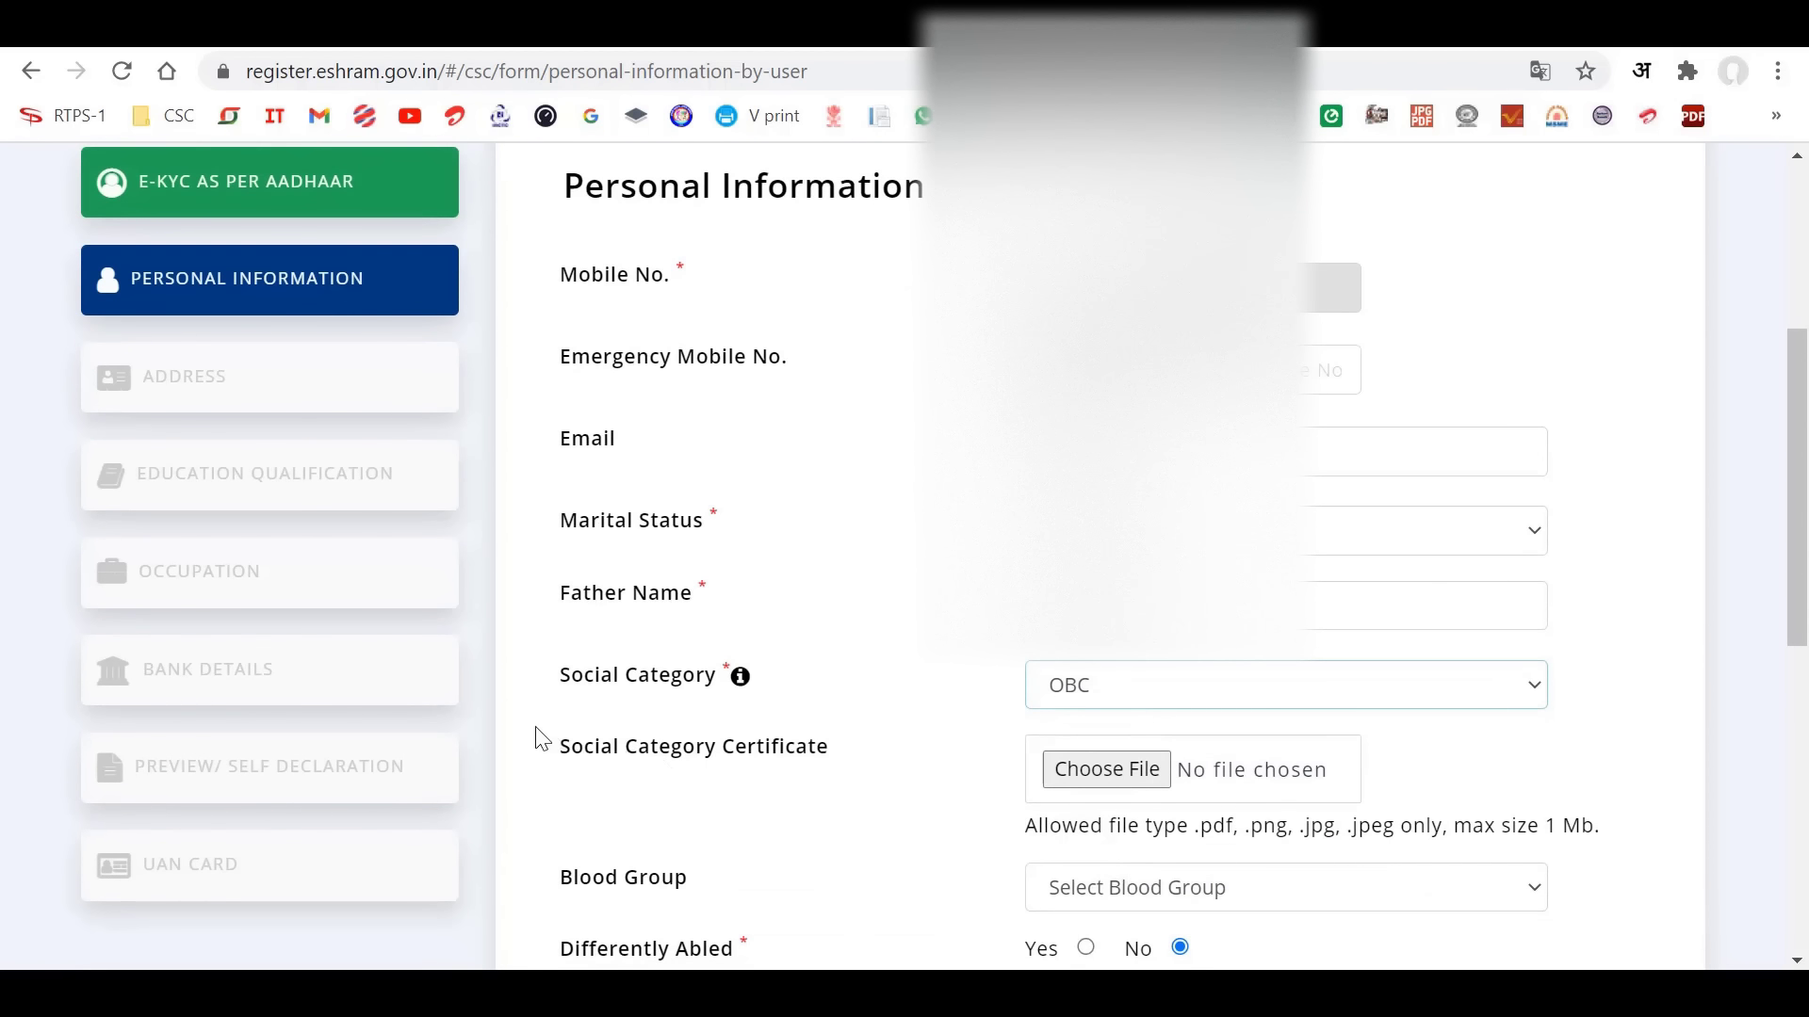
pyautogui.moveTo(549, 748); pyautogui.dragTo(843, 788)
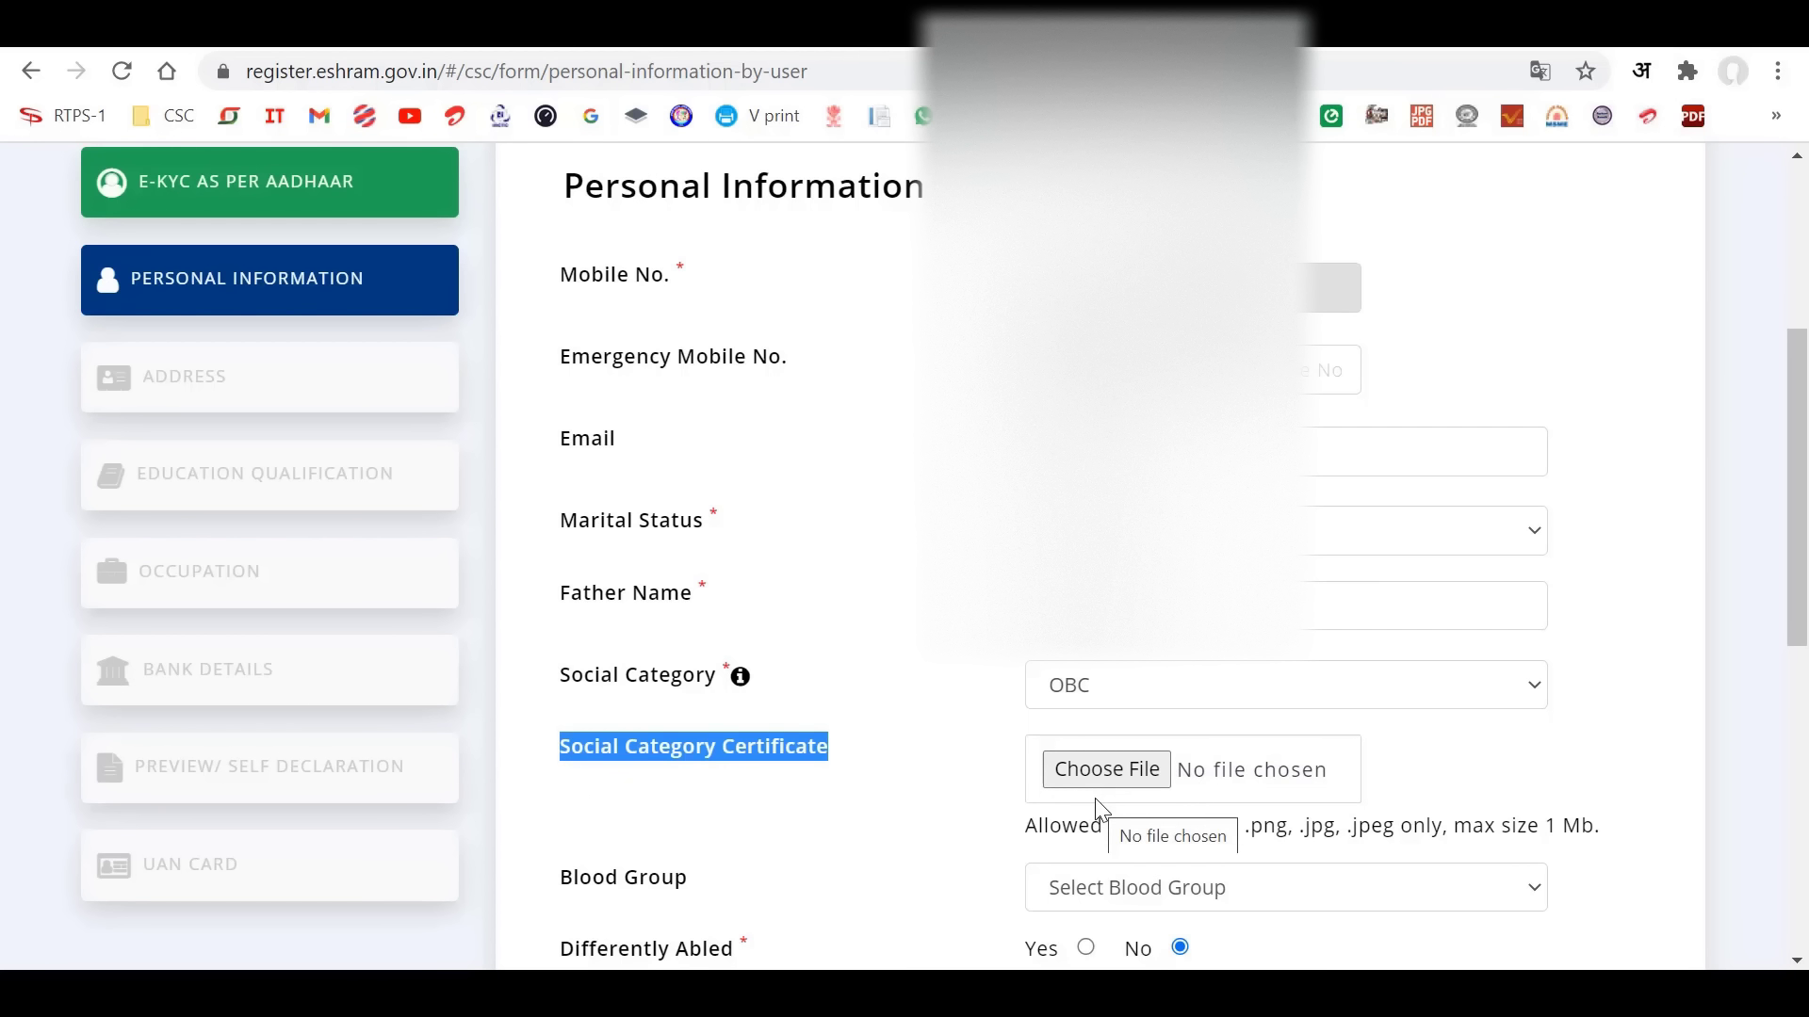
pyautogui.click(1123, 710)
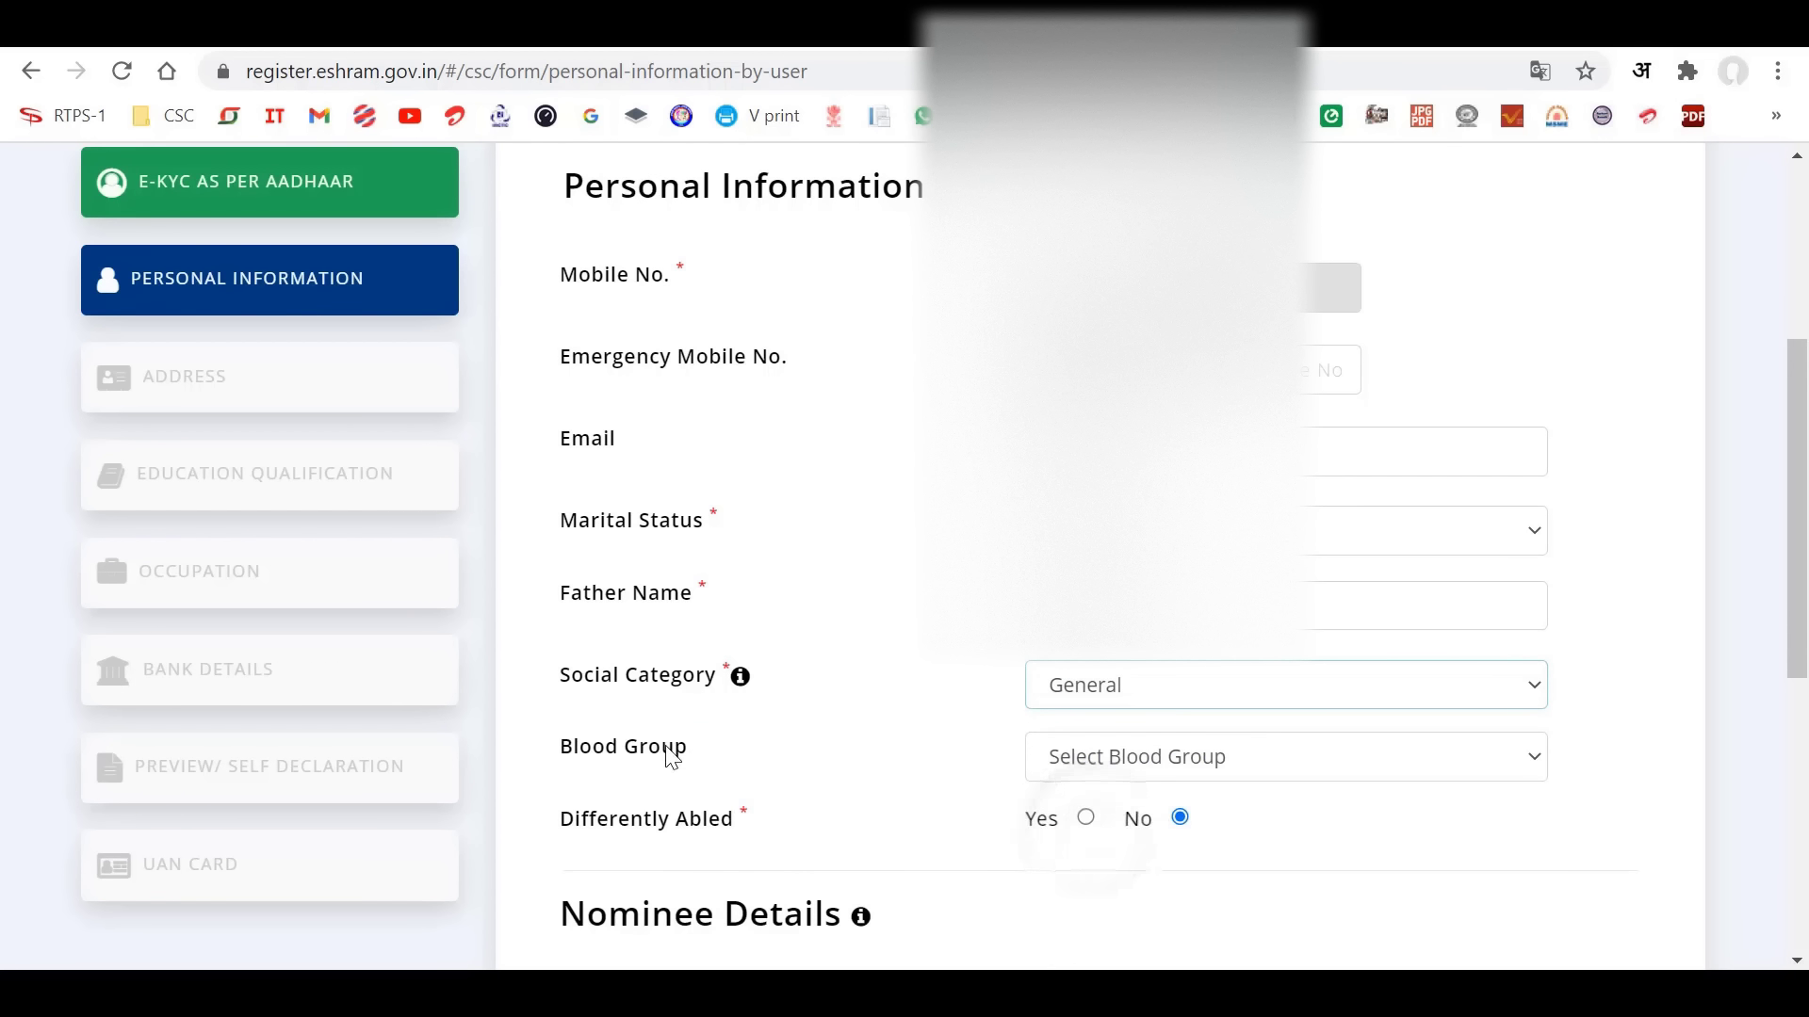
pyautogui.click(1127, 695)
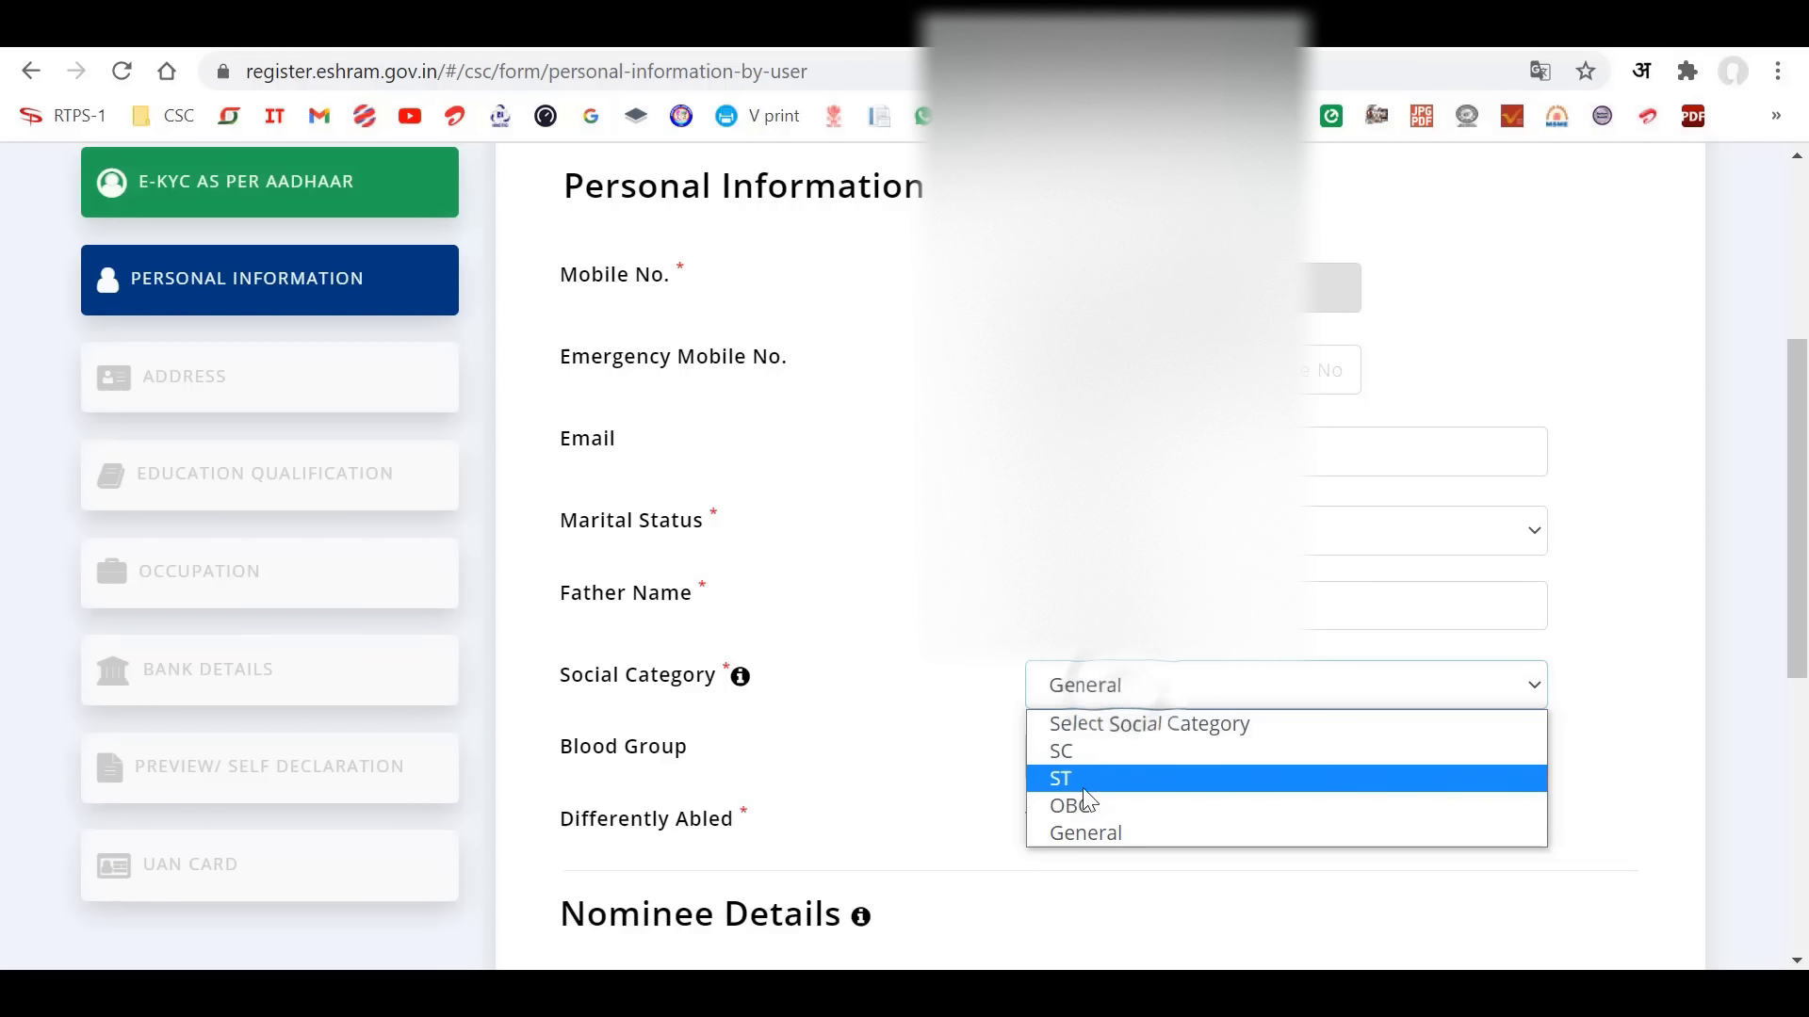
pyautogui.click(1066, 776)
pyautogui.click(1082, 695)
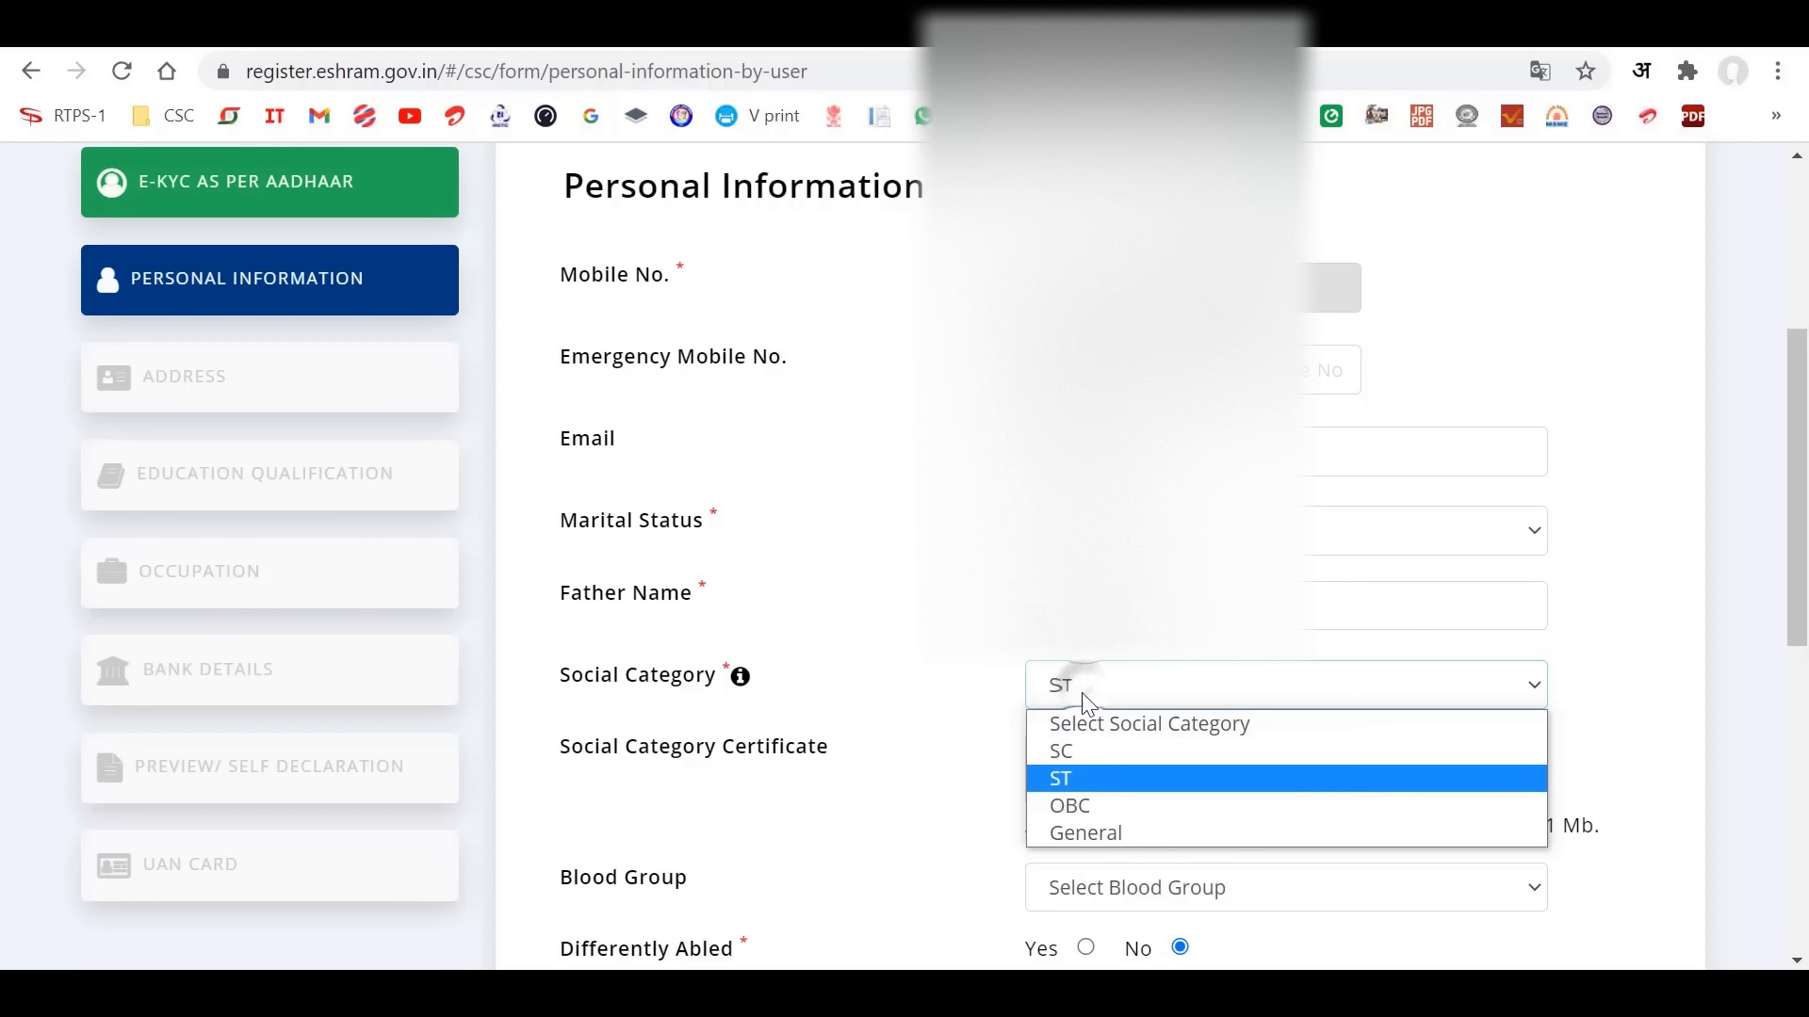
pyautogui.click(1093, 808)
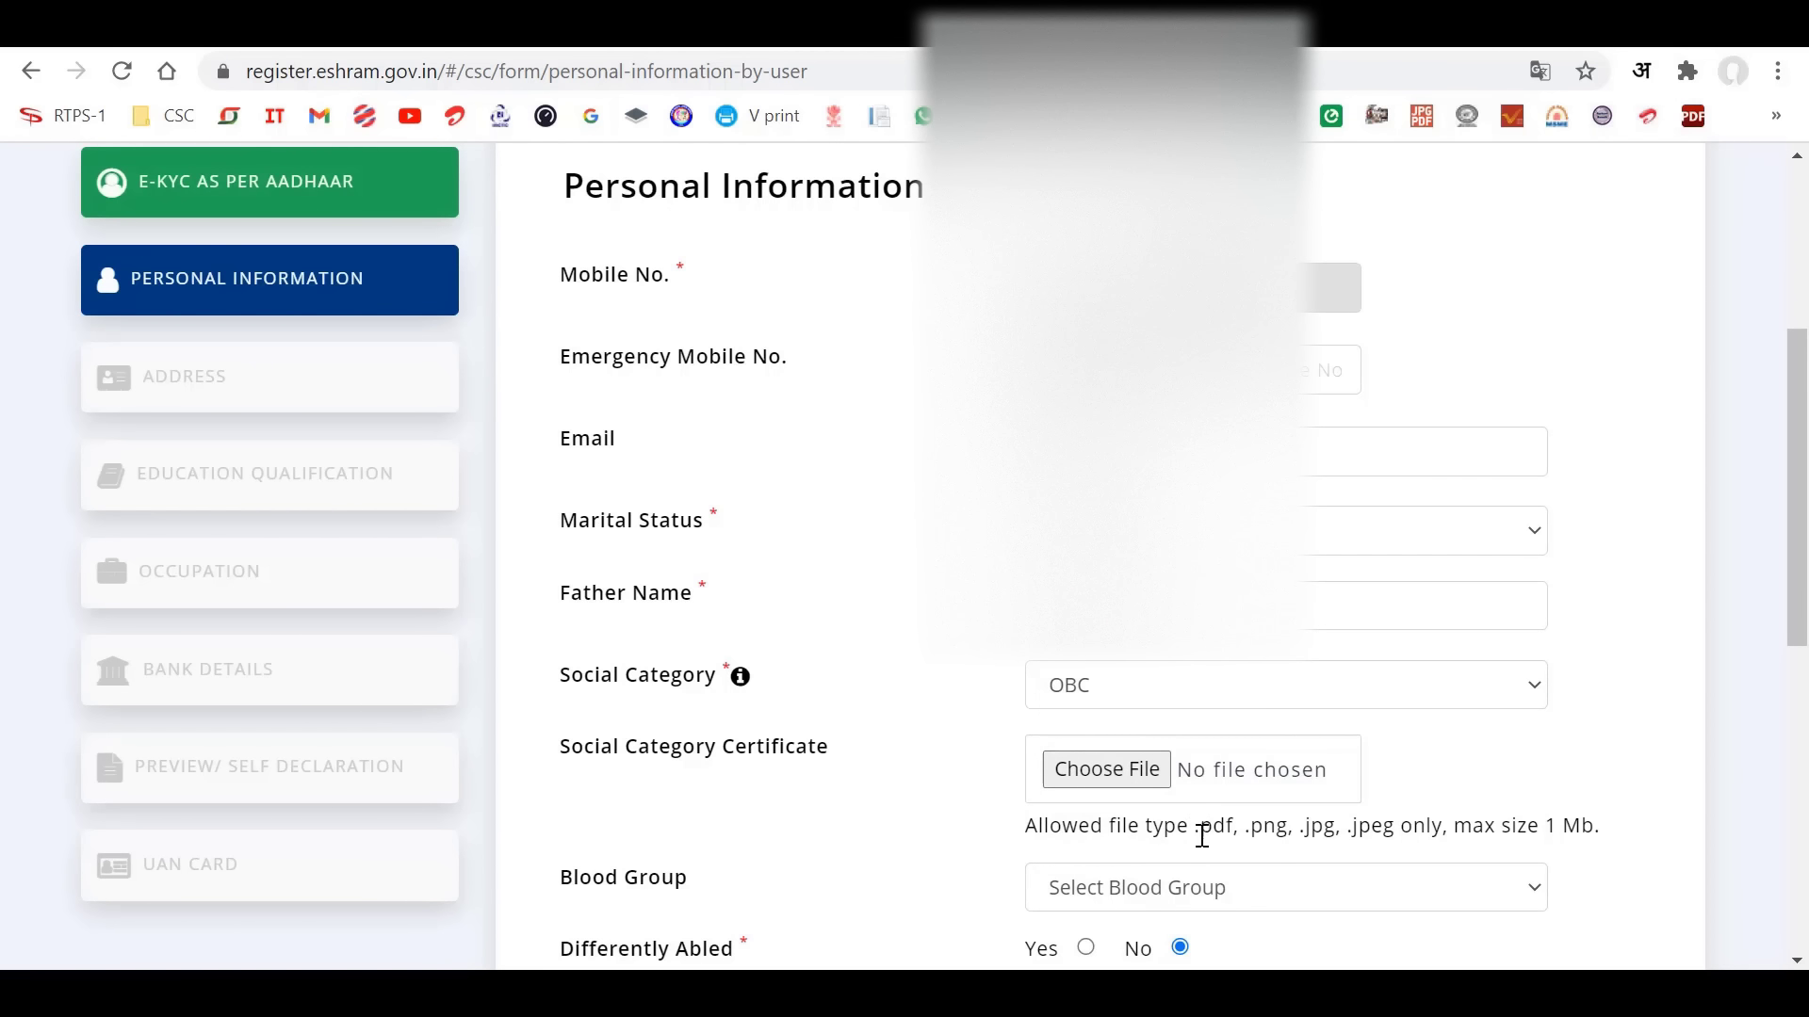
# Attach cast.pdf as the Social Category certificate.
pyautogui.moveTo(1199, 827); pyautogui.dragTo(1242, 827)
pyautogui.doubleClick(1578, 825)
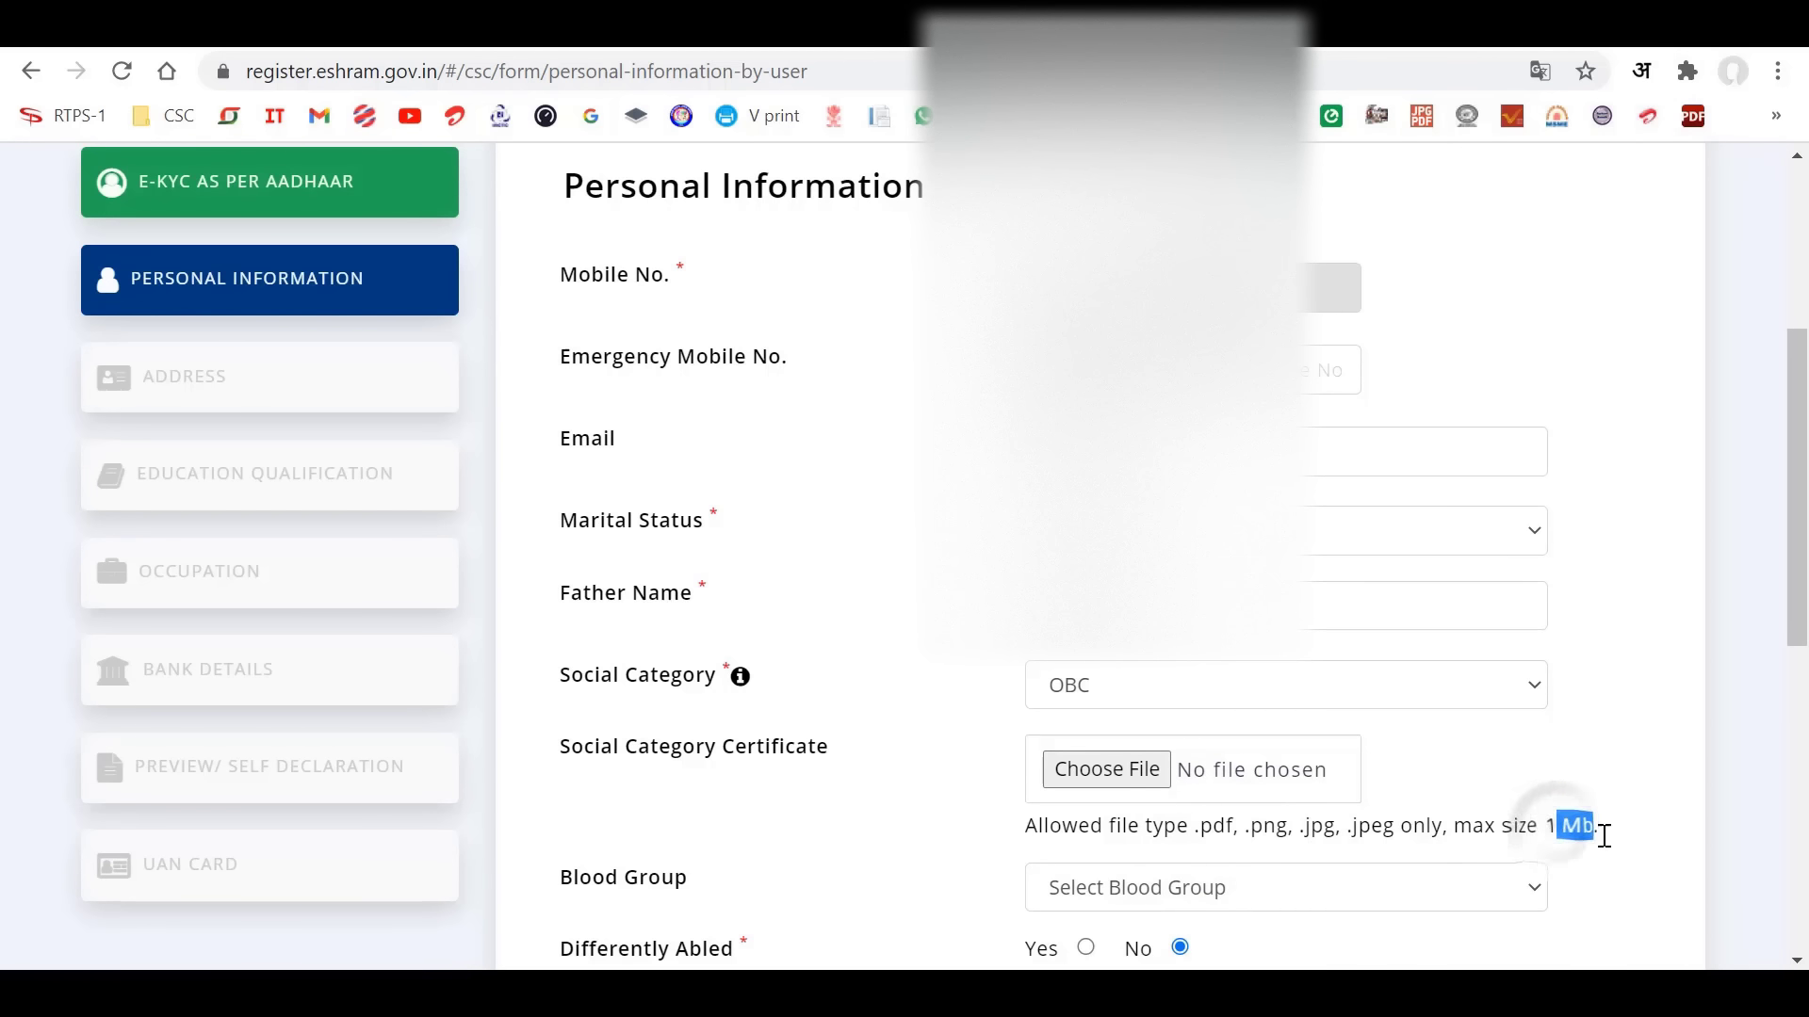
pyautogui.click(1100, 788)
pyautogui.press('Return')
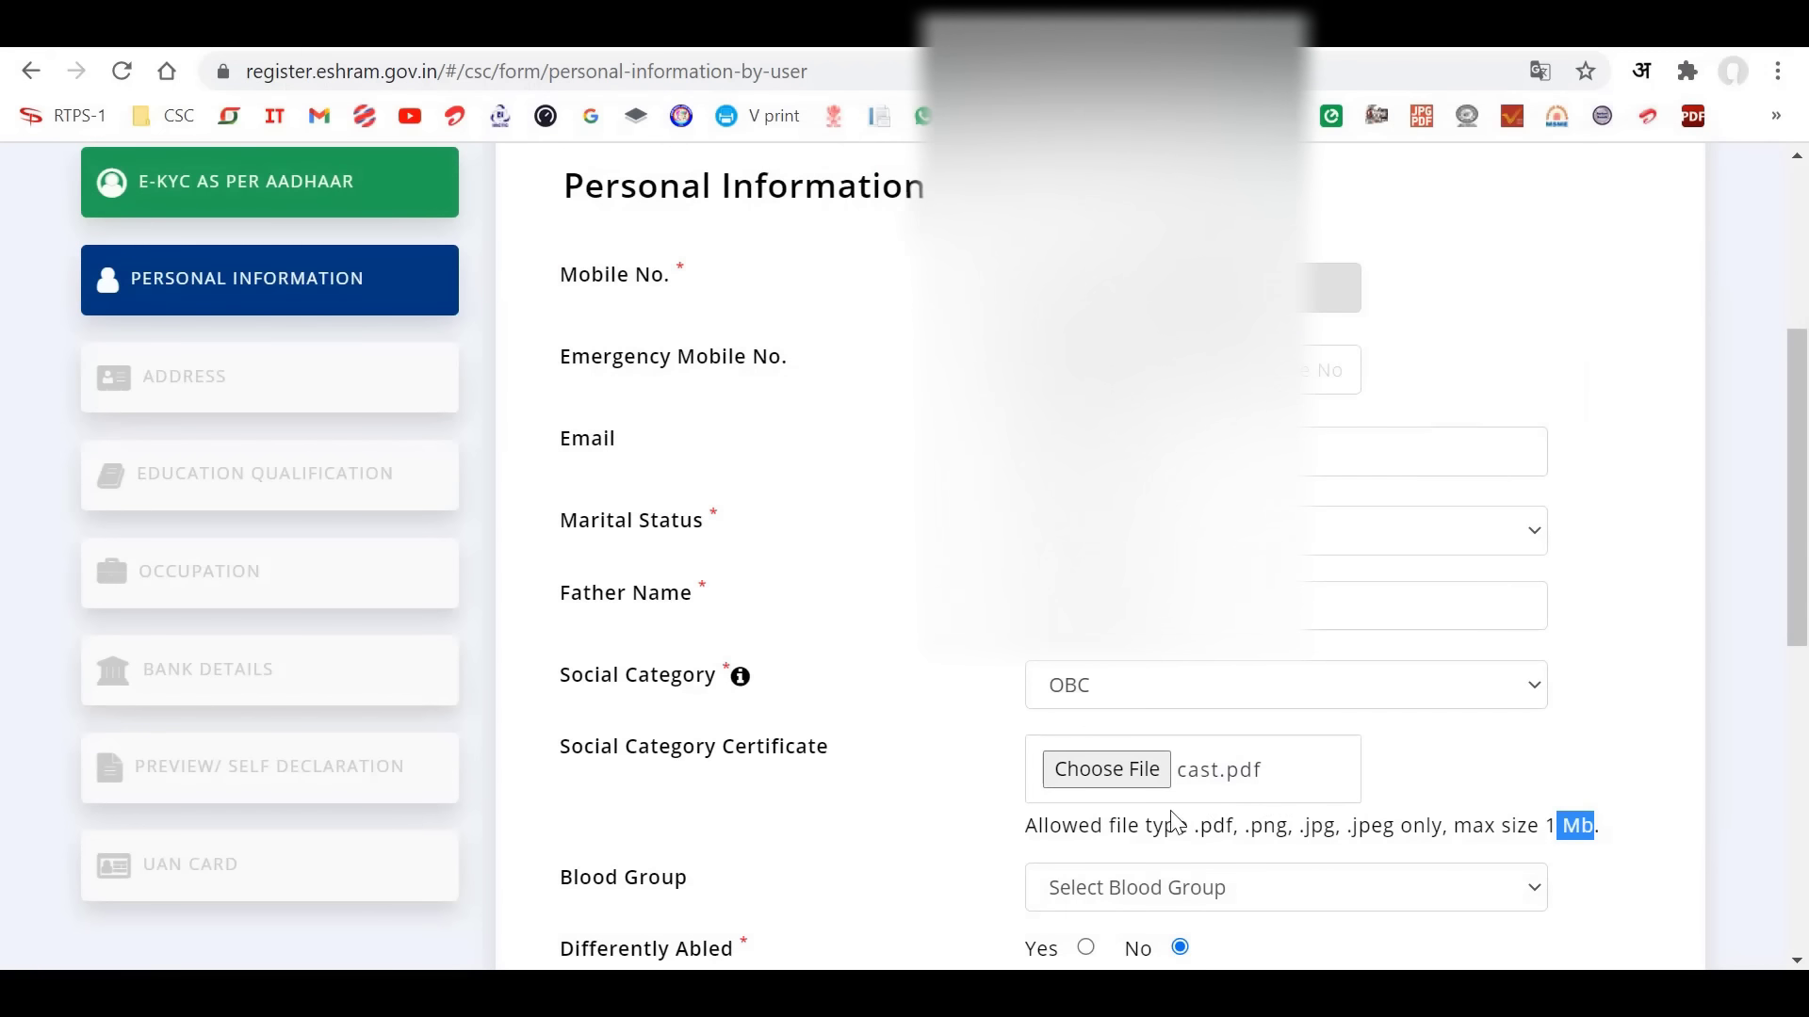
pyautogui.scroll(-1, 1234, 799)
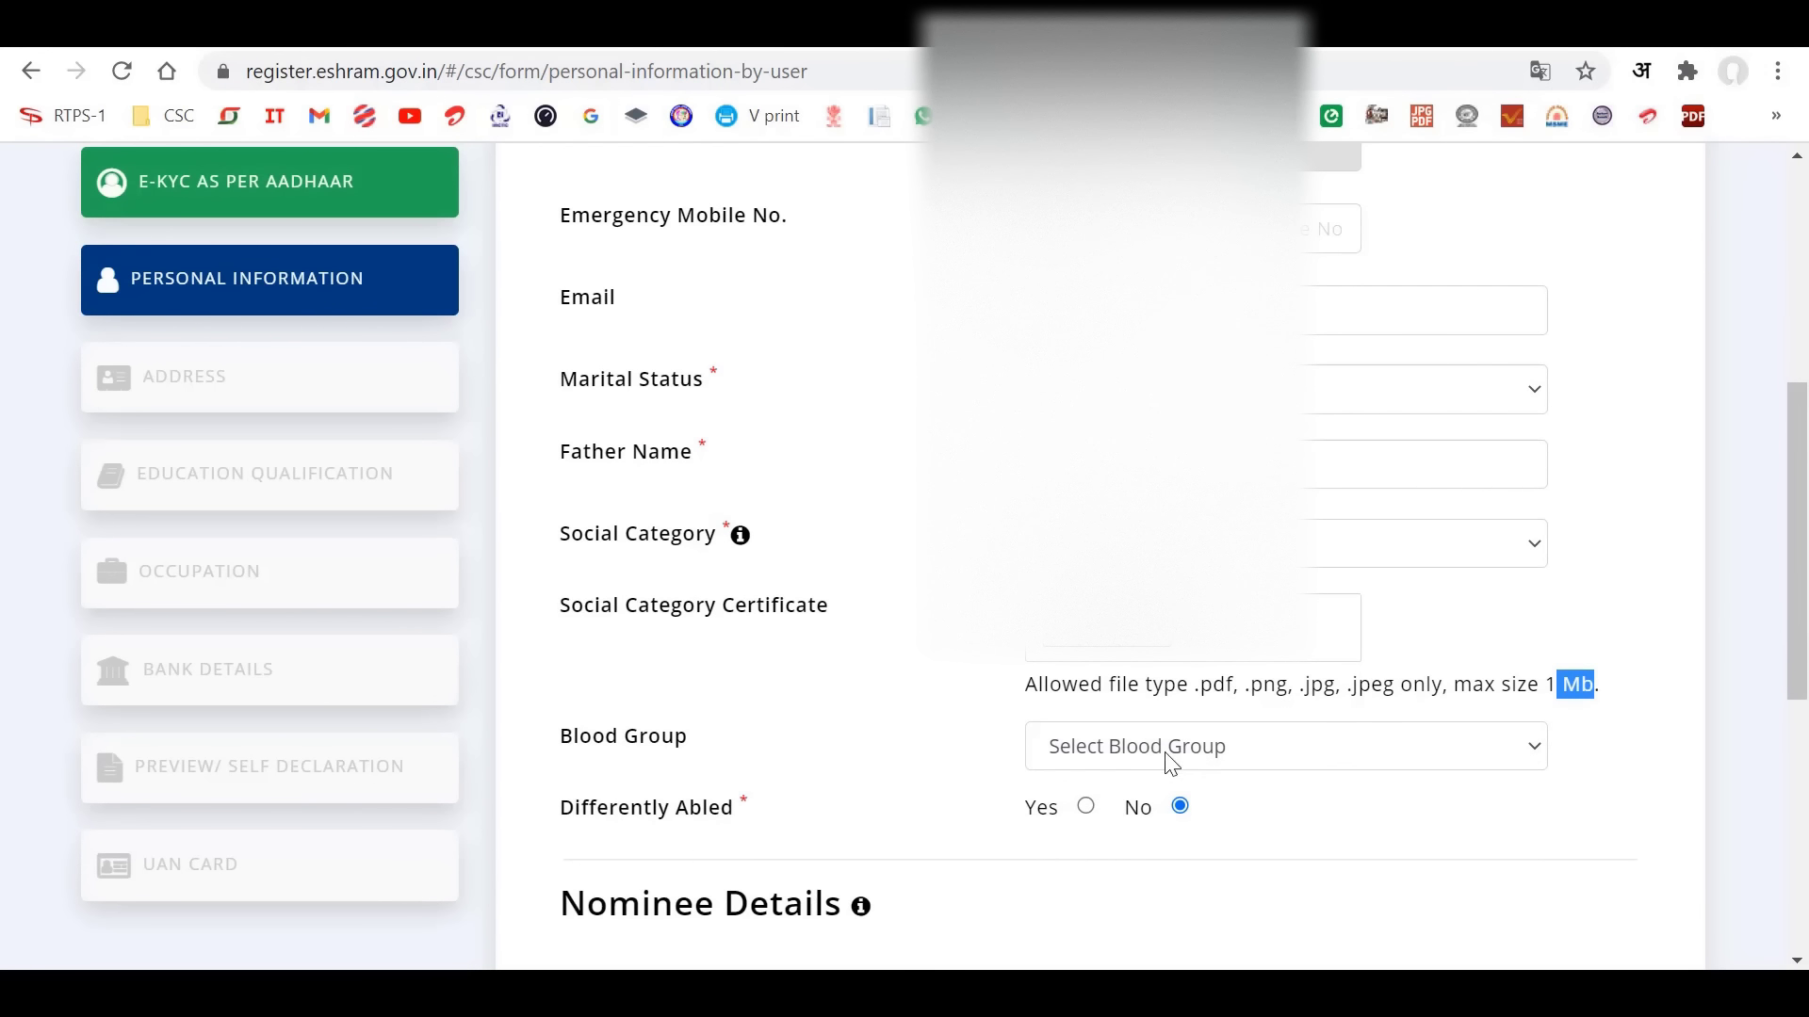
pyautogui.moveTo(561, 736); pyautogui.dragTo(694, 736)
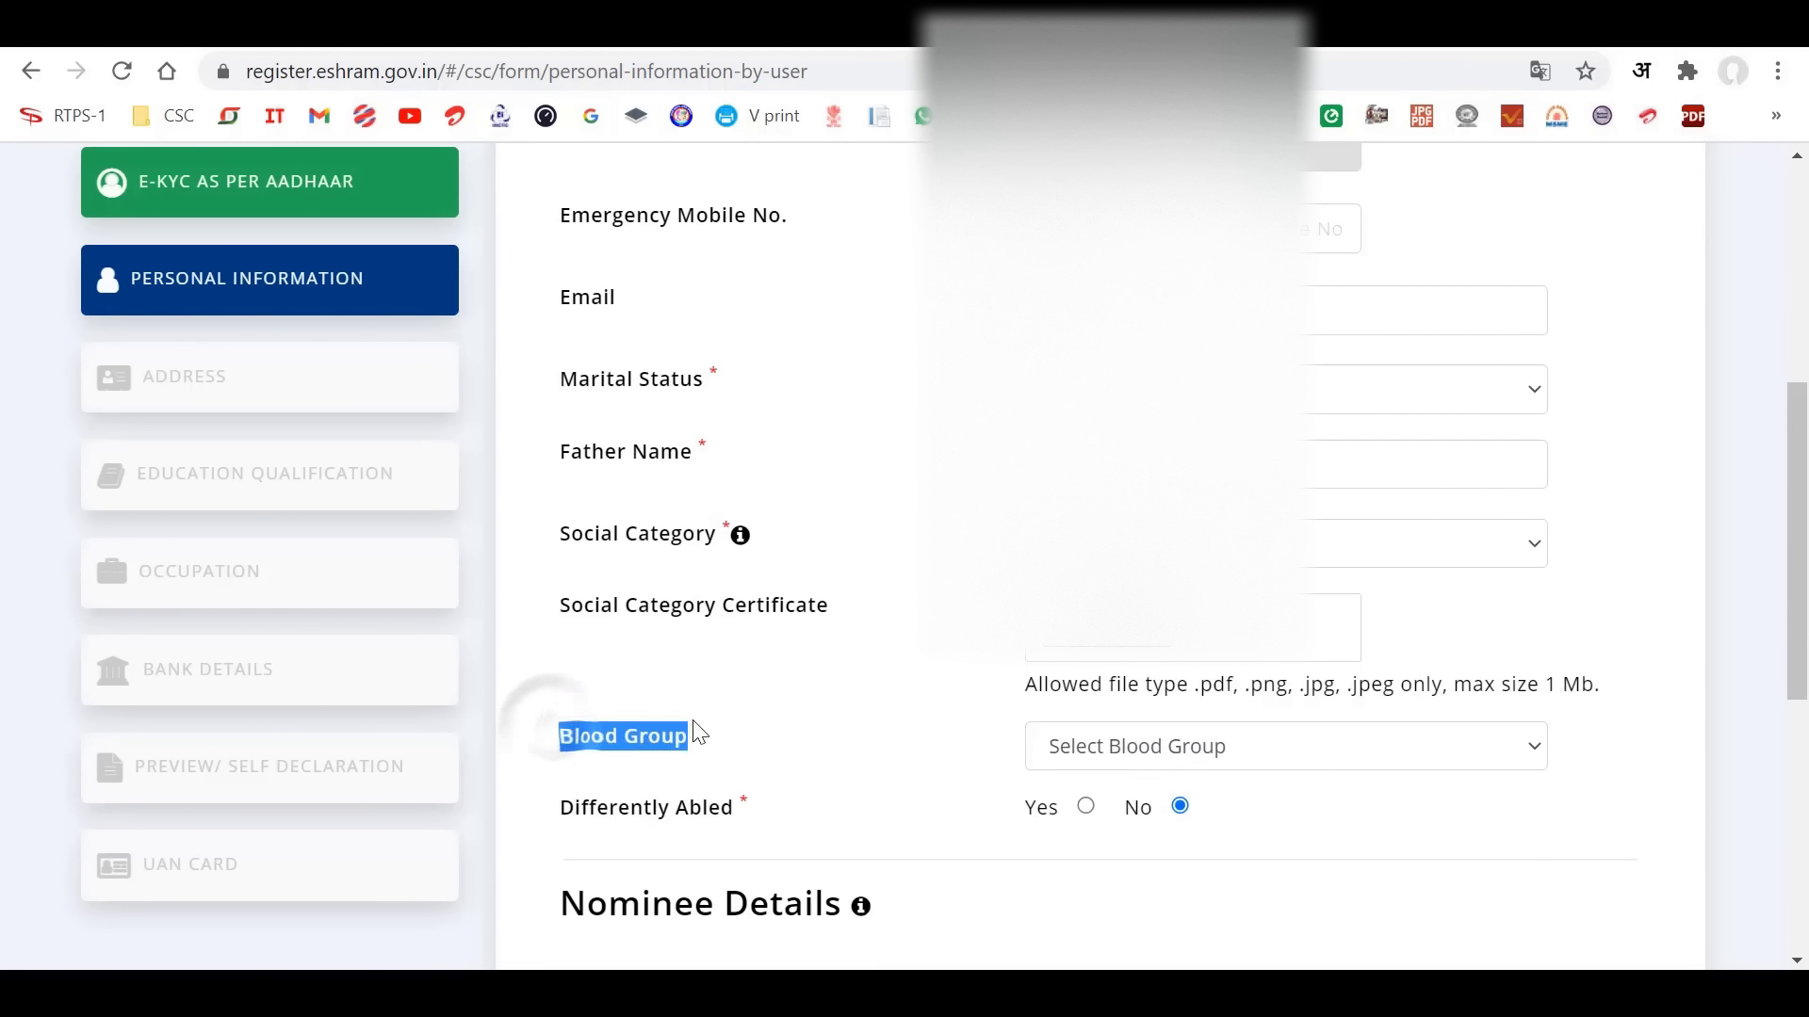
pyautogui.click(1178, 751)
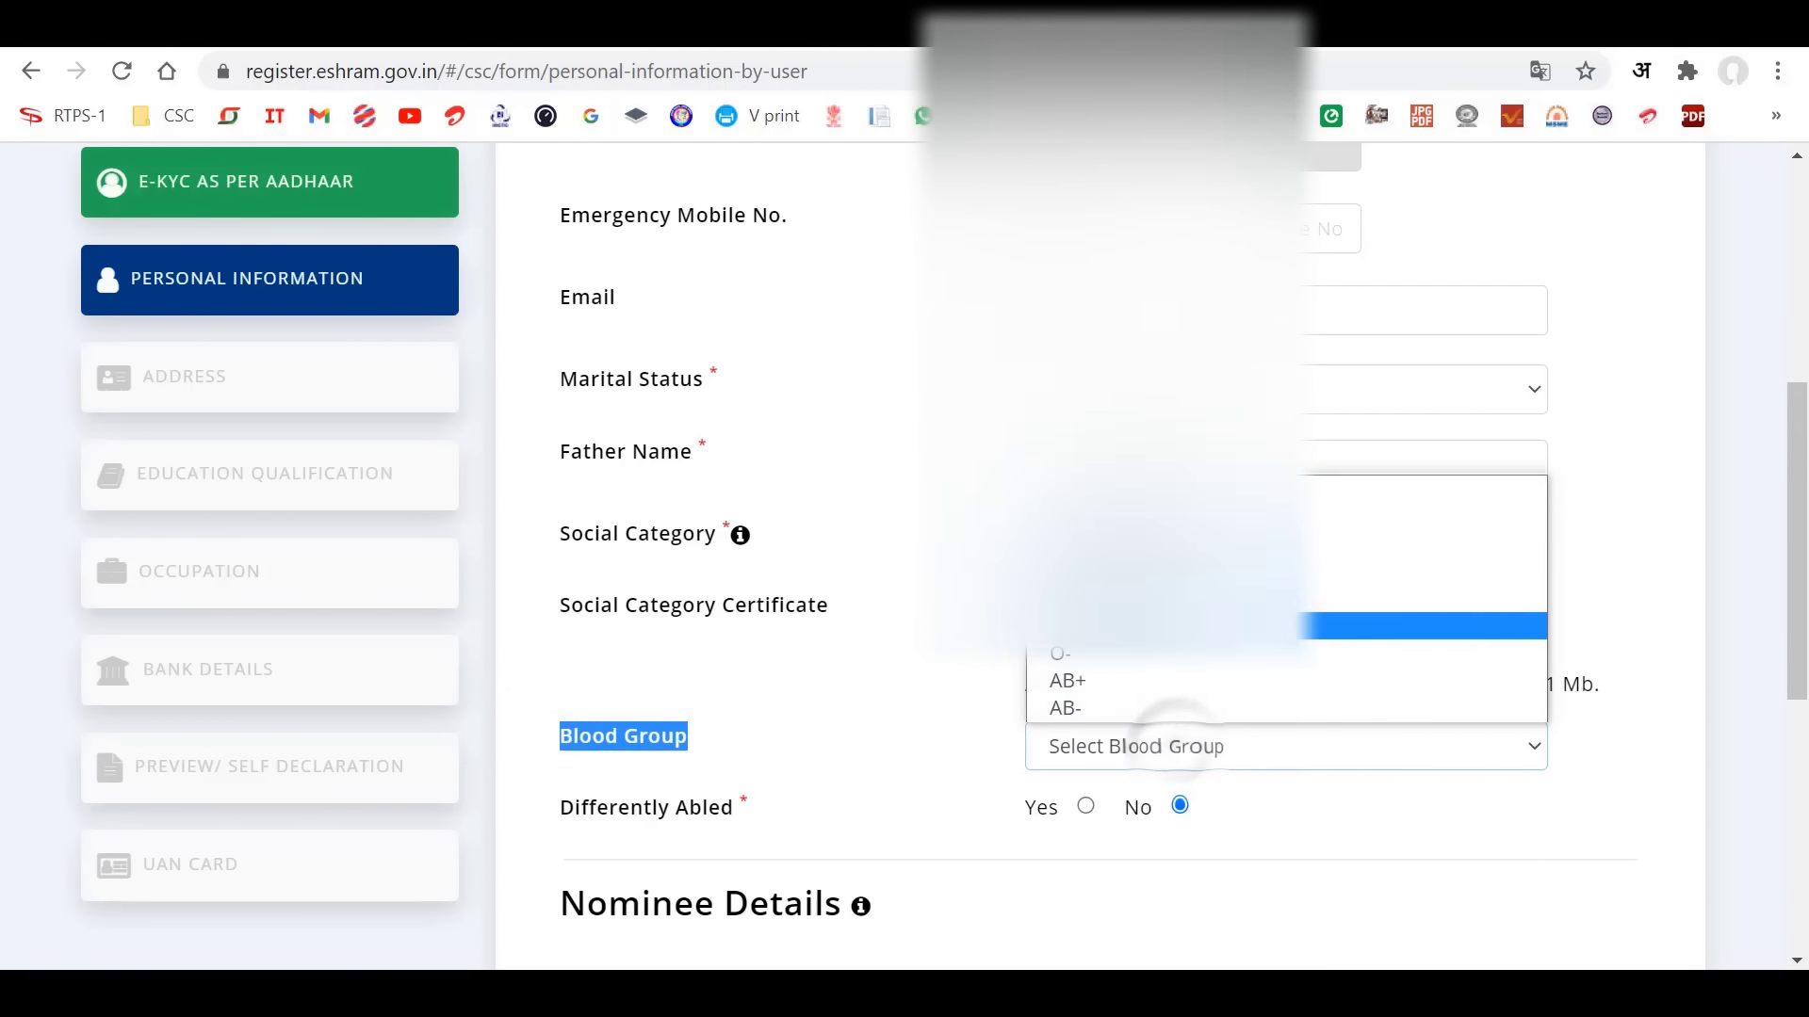
pyautogui.click(933, 718)
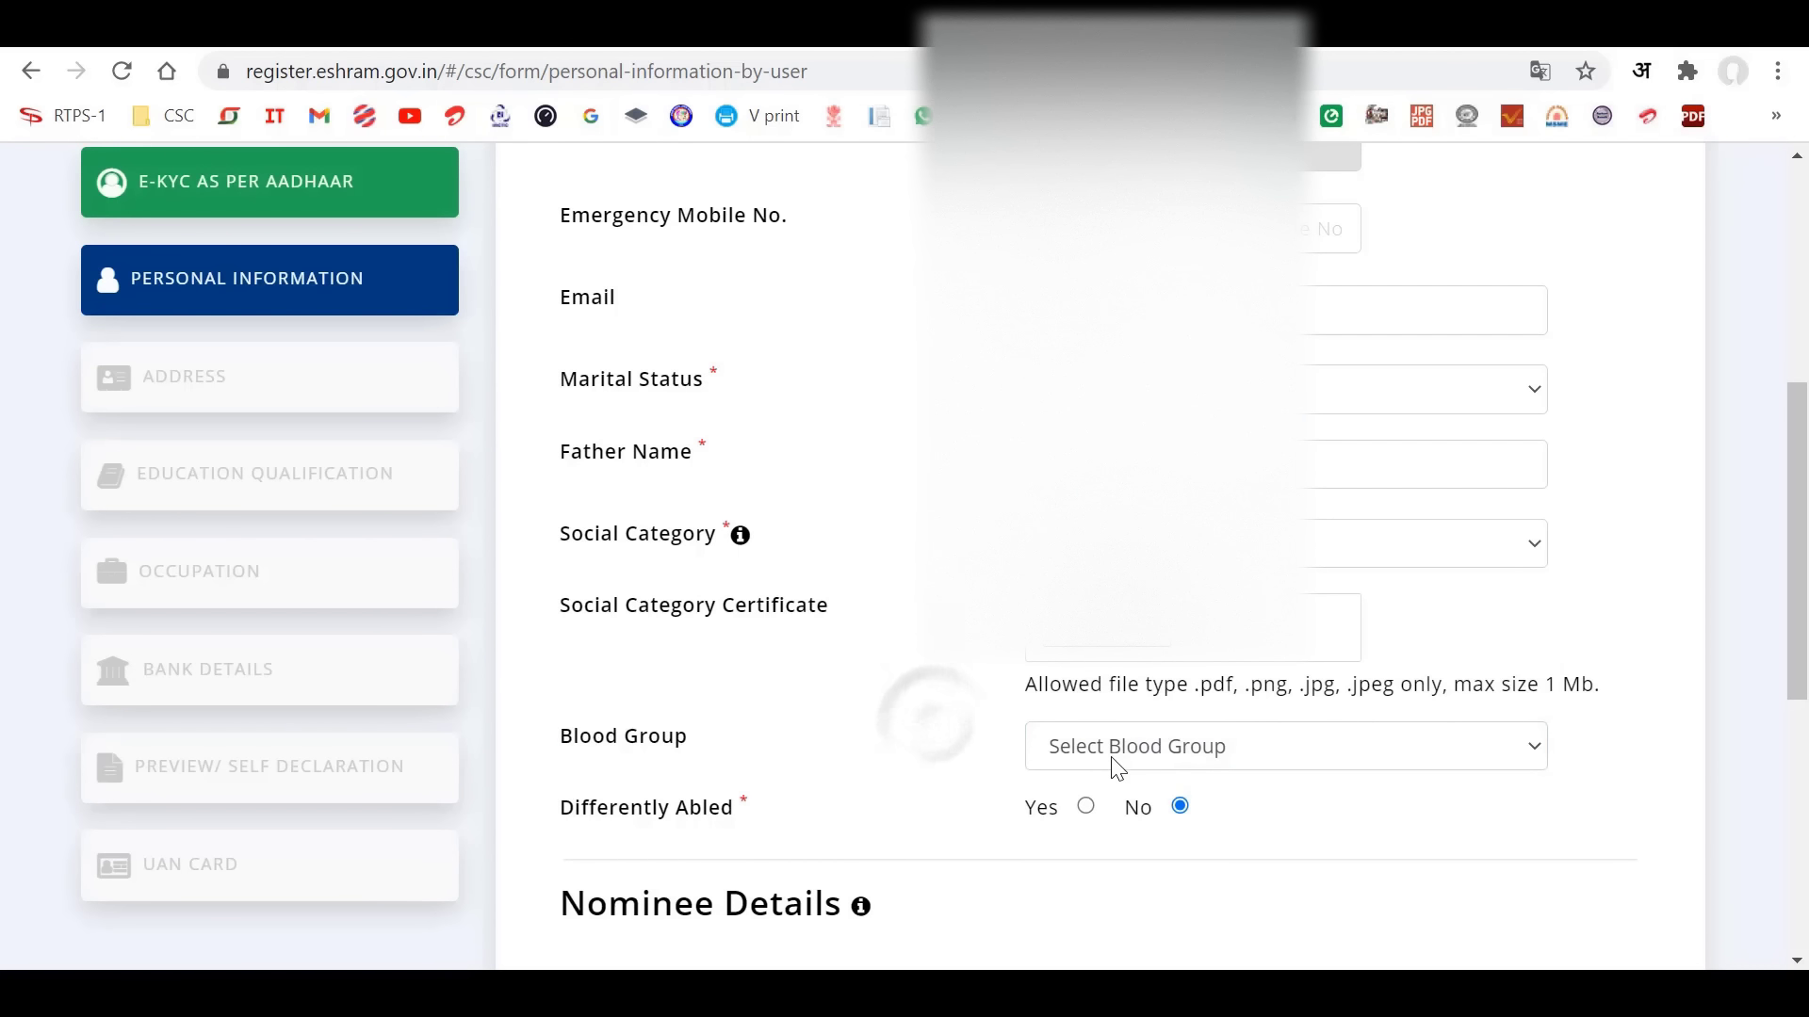
pyautogui.scroll(-3, 575, 829)
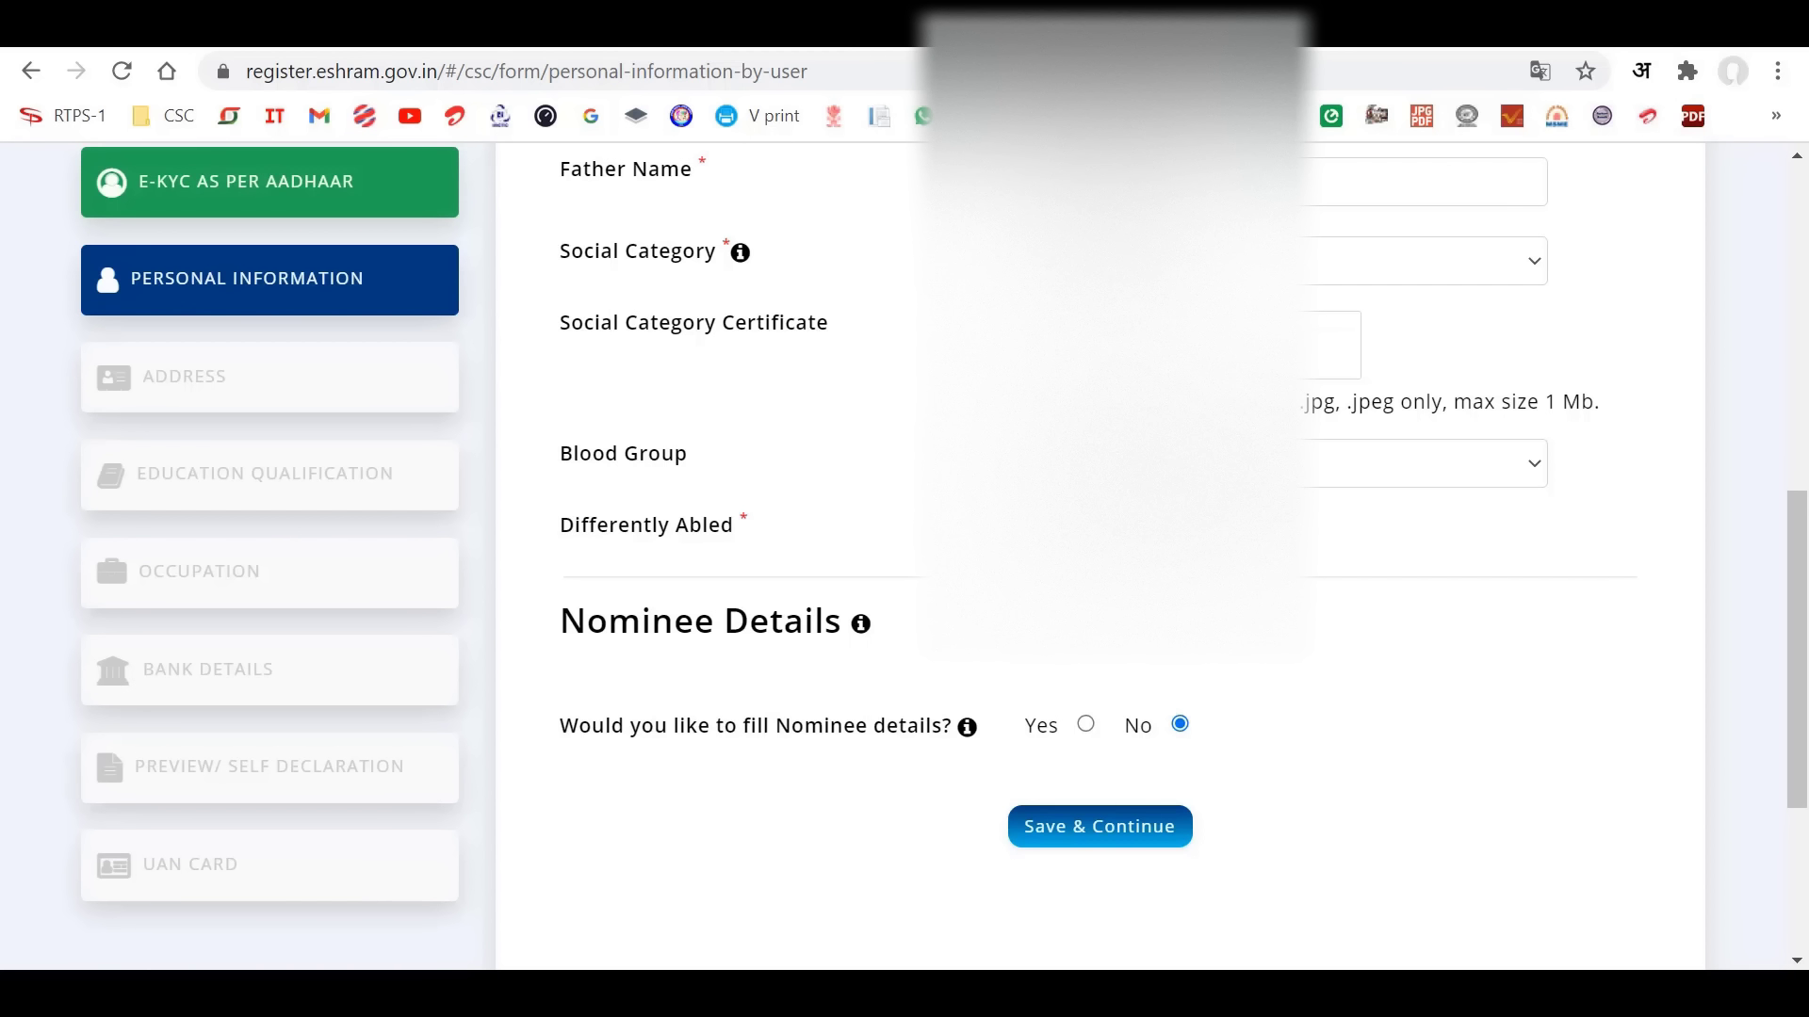
pyautogui.moveTo(578, 624); pyautogui.dragTo(922, 635)
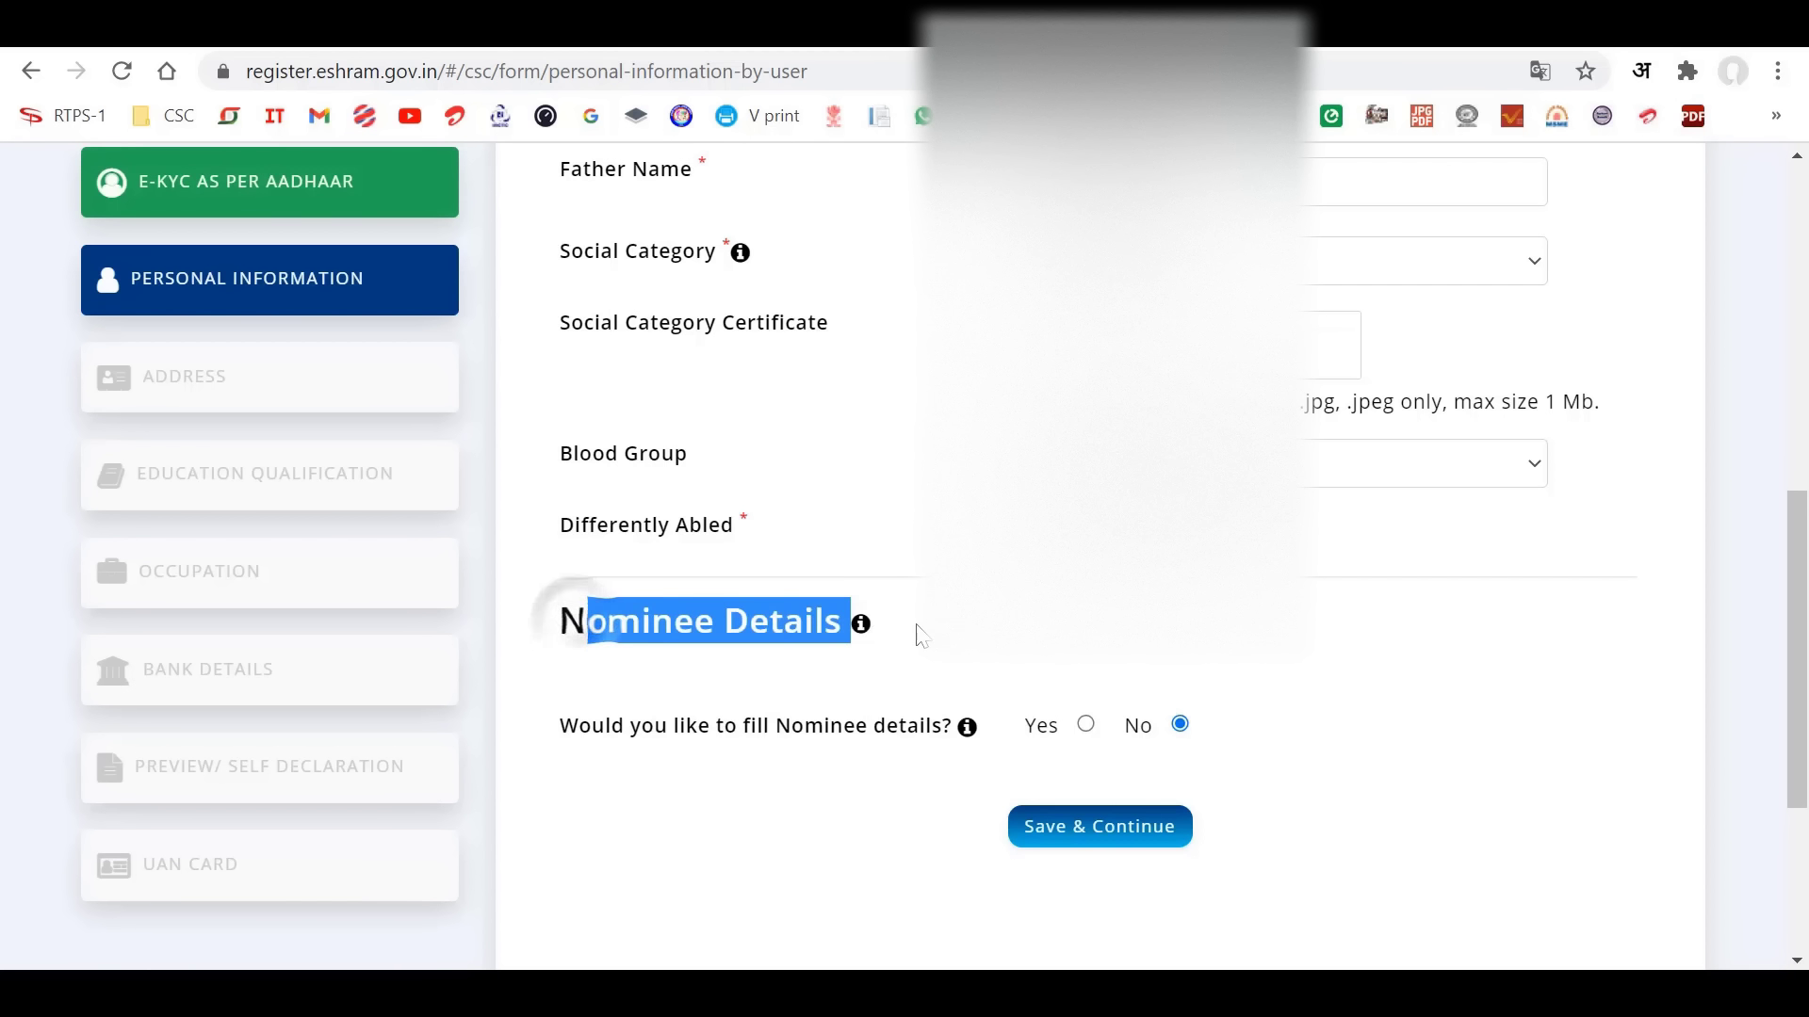
pyautogui.moveTo(545, 625); pyautogui.dragTo(893, 636)
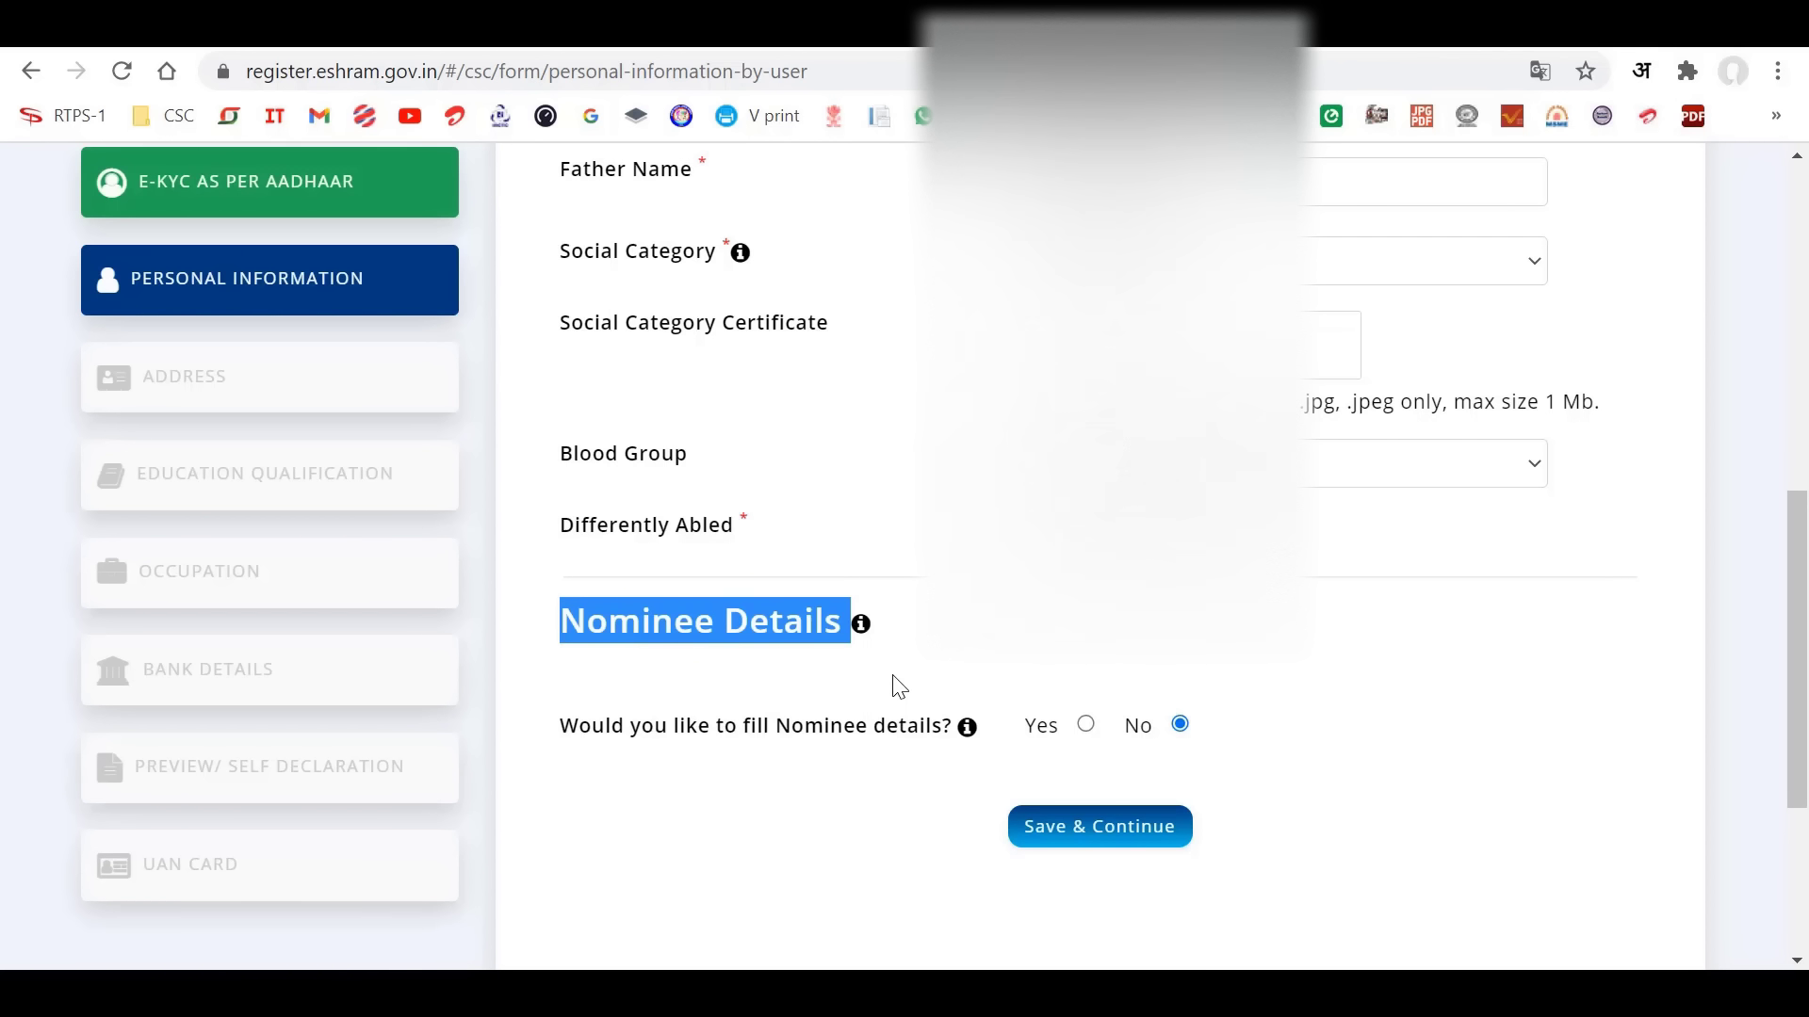
pyautogui.click(1086, 725)
pyautogui.scroll(-4, 1086, 724)
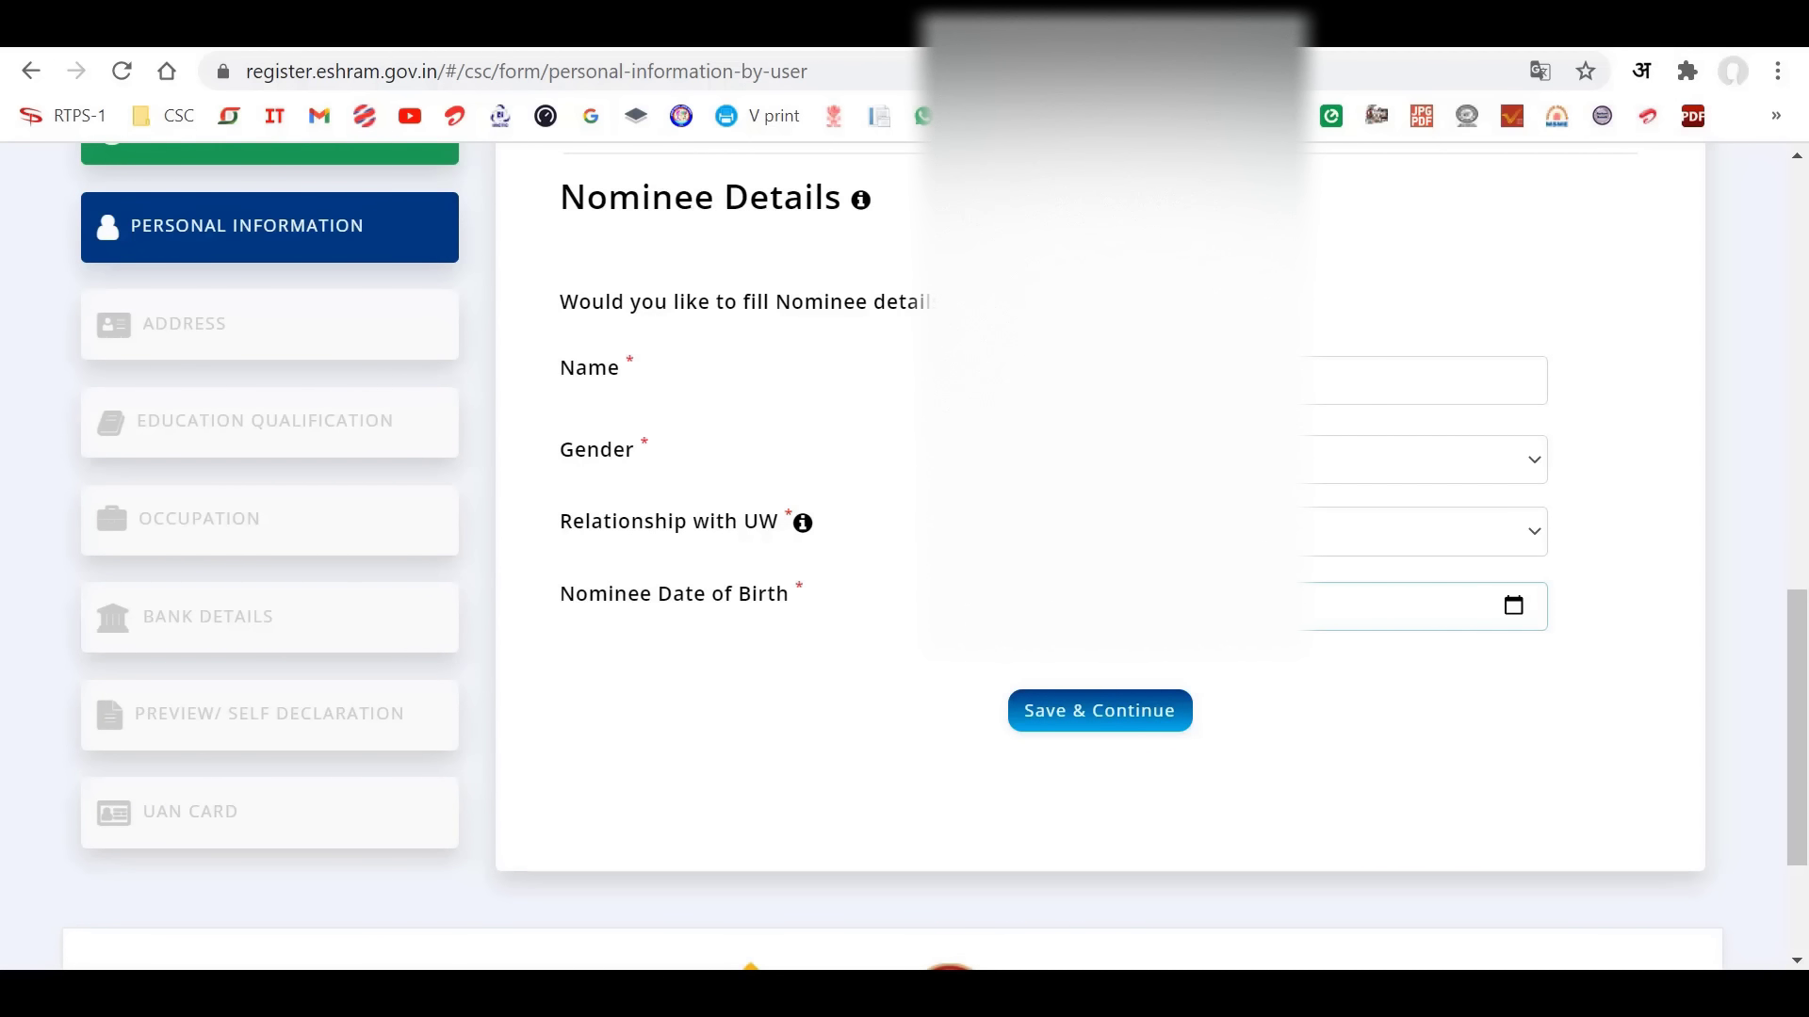
pyautogui.click(1130, 531)
pyautogui.press('Return')
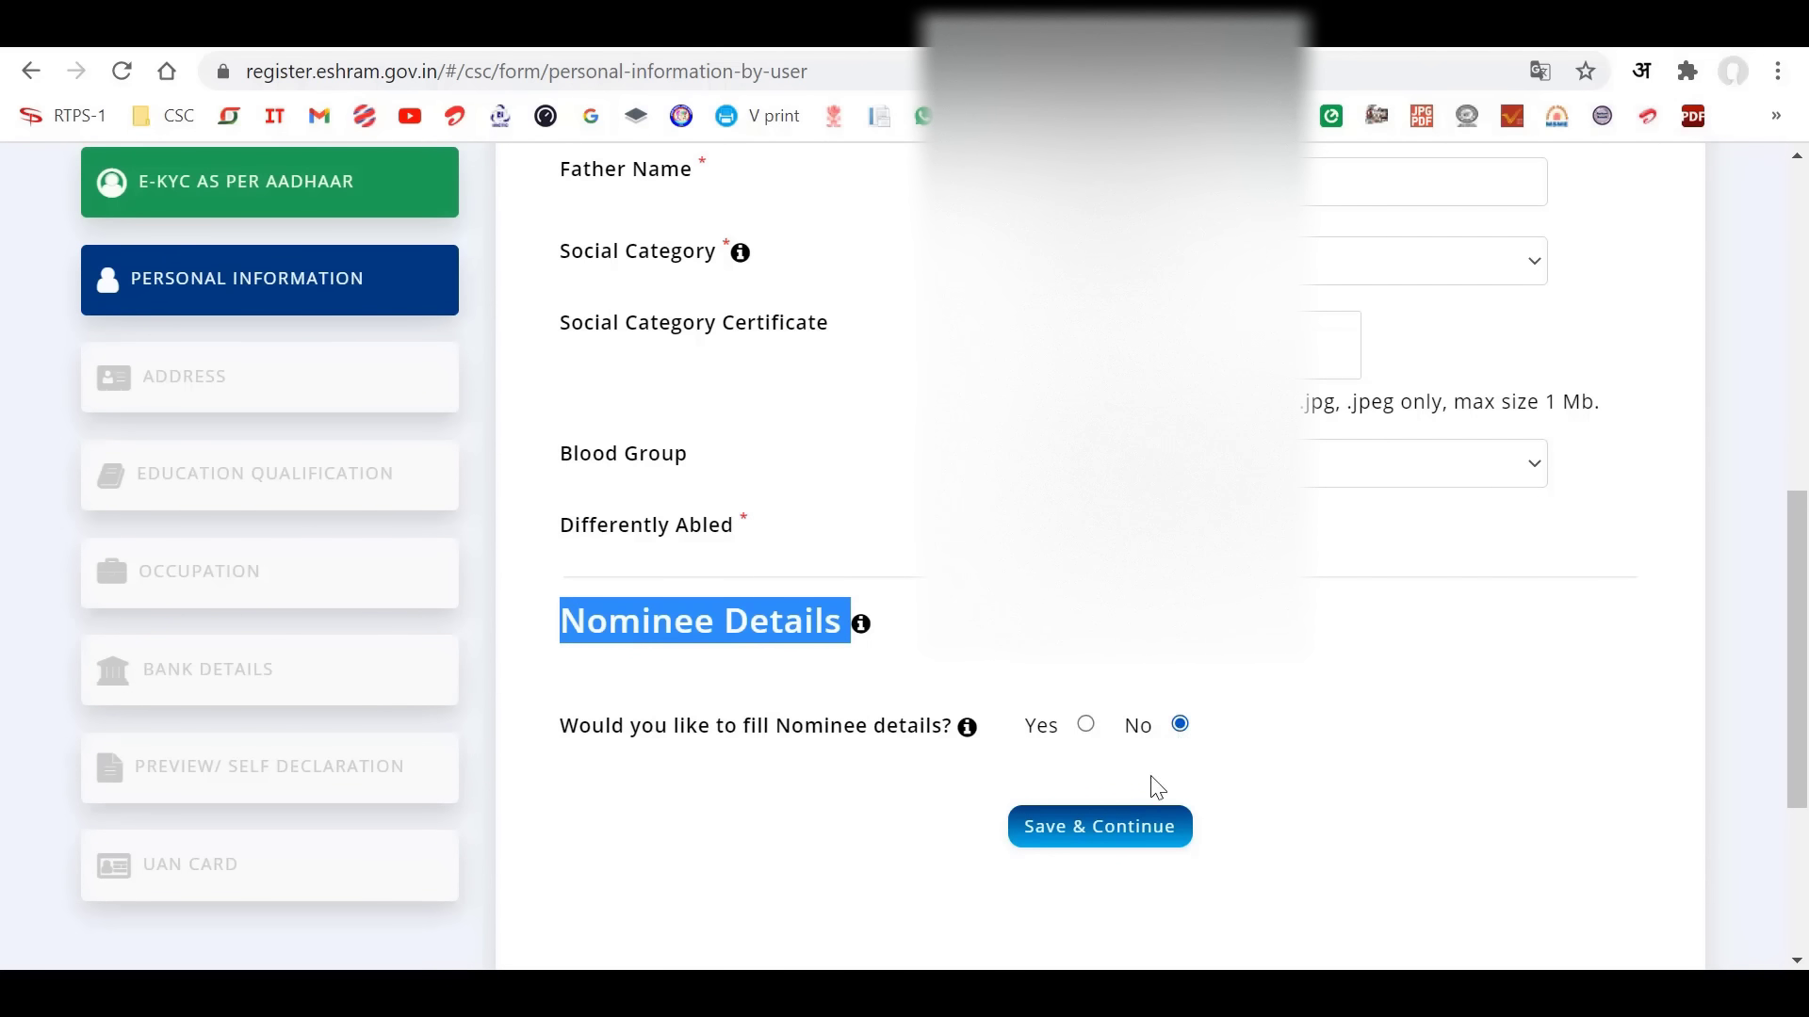
# Save the personal details and set both Home State and current State to BIHAR.
pyautogui.click(1137, 838)
pyautogui.scroll(-2, 896, 685)
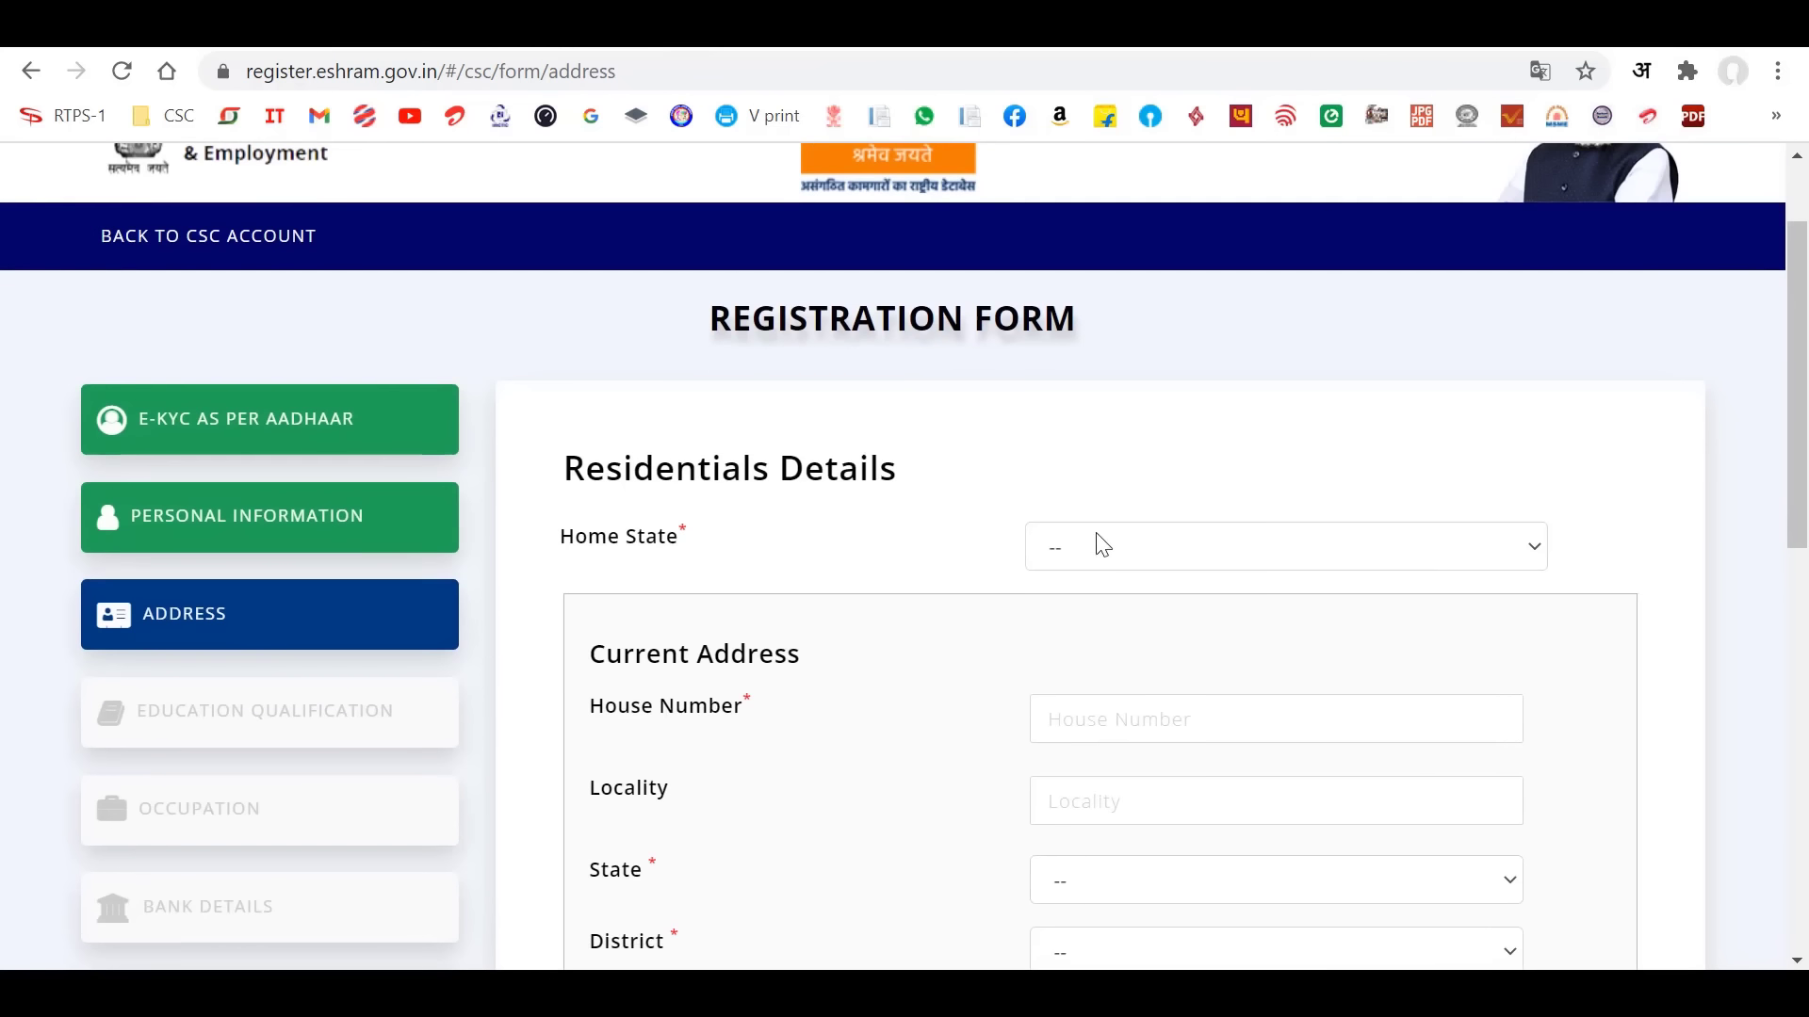
pyautogui.click(1095, 546)
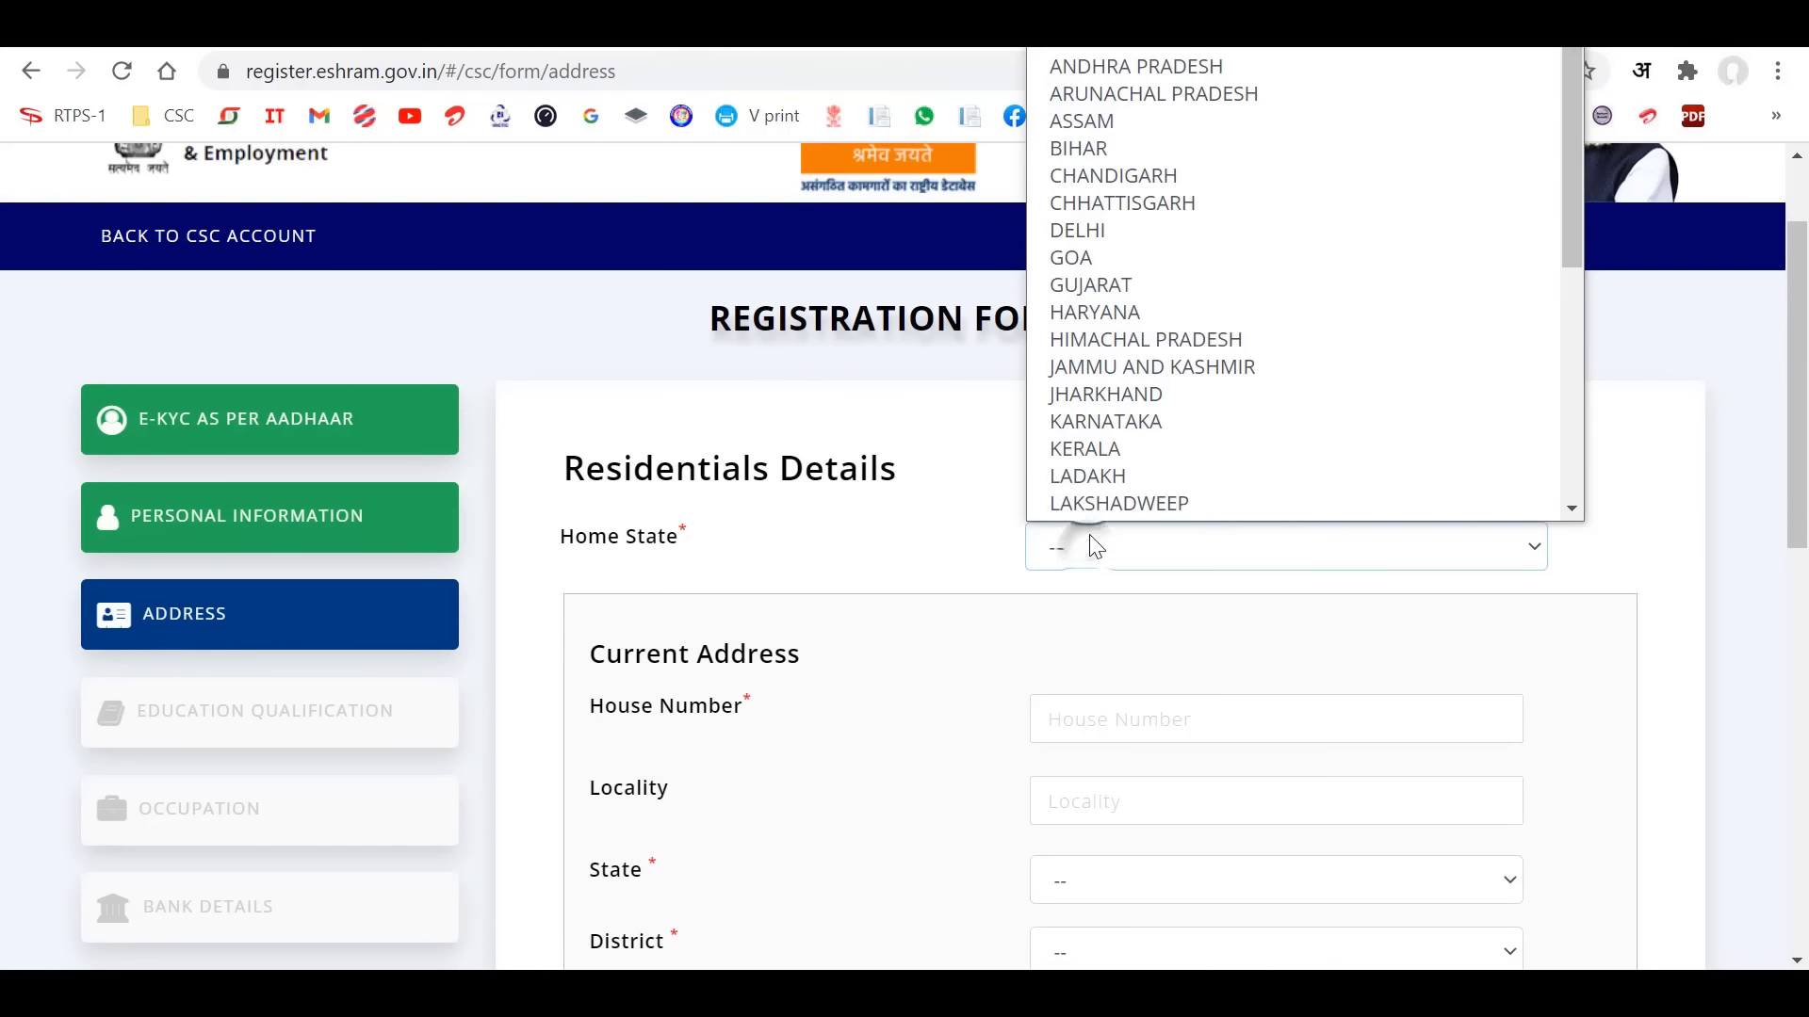
pyautogui.click(1119, 151)
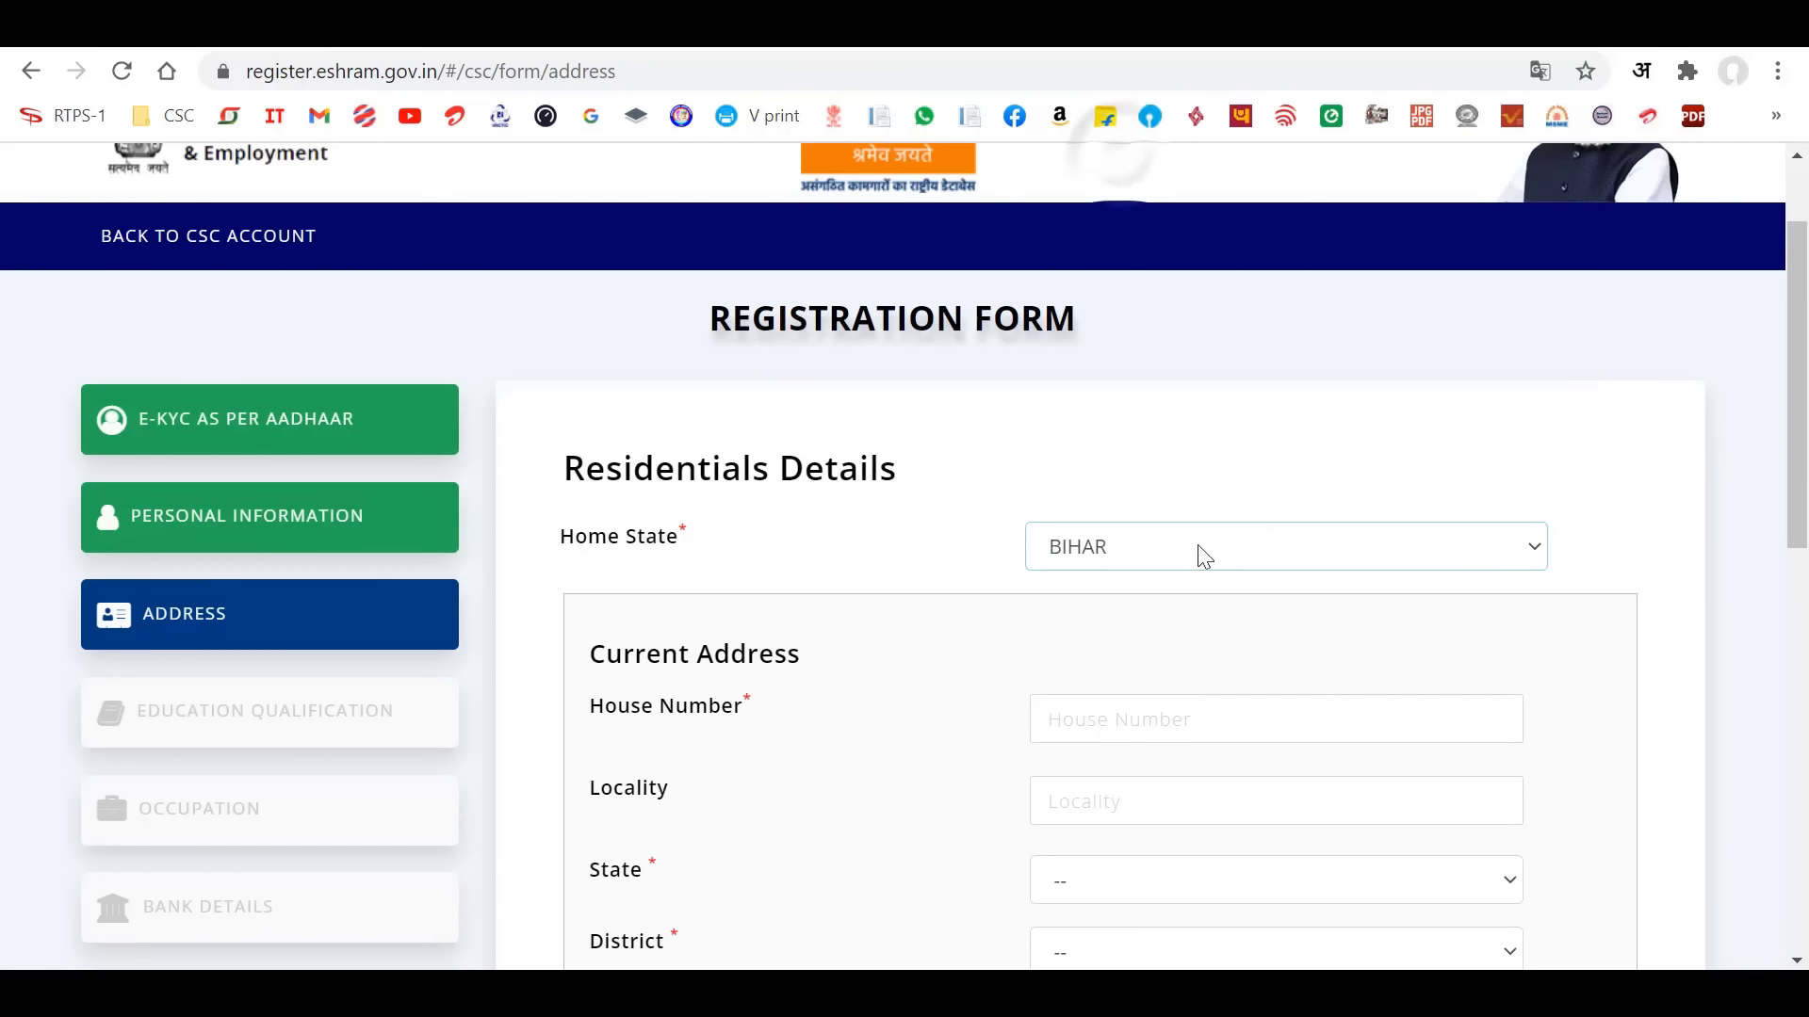
pyautogui.scroll(-2, 1103, 571)
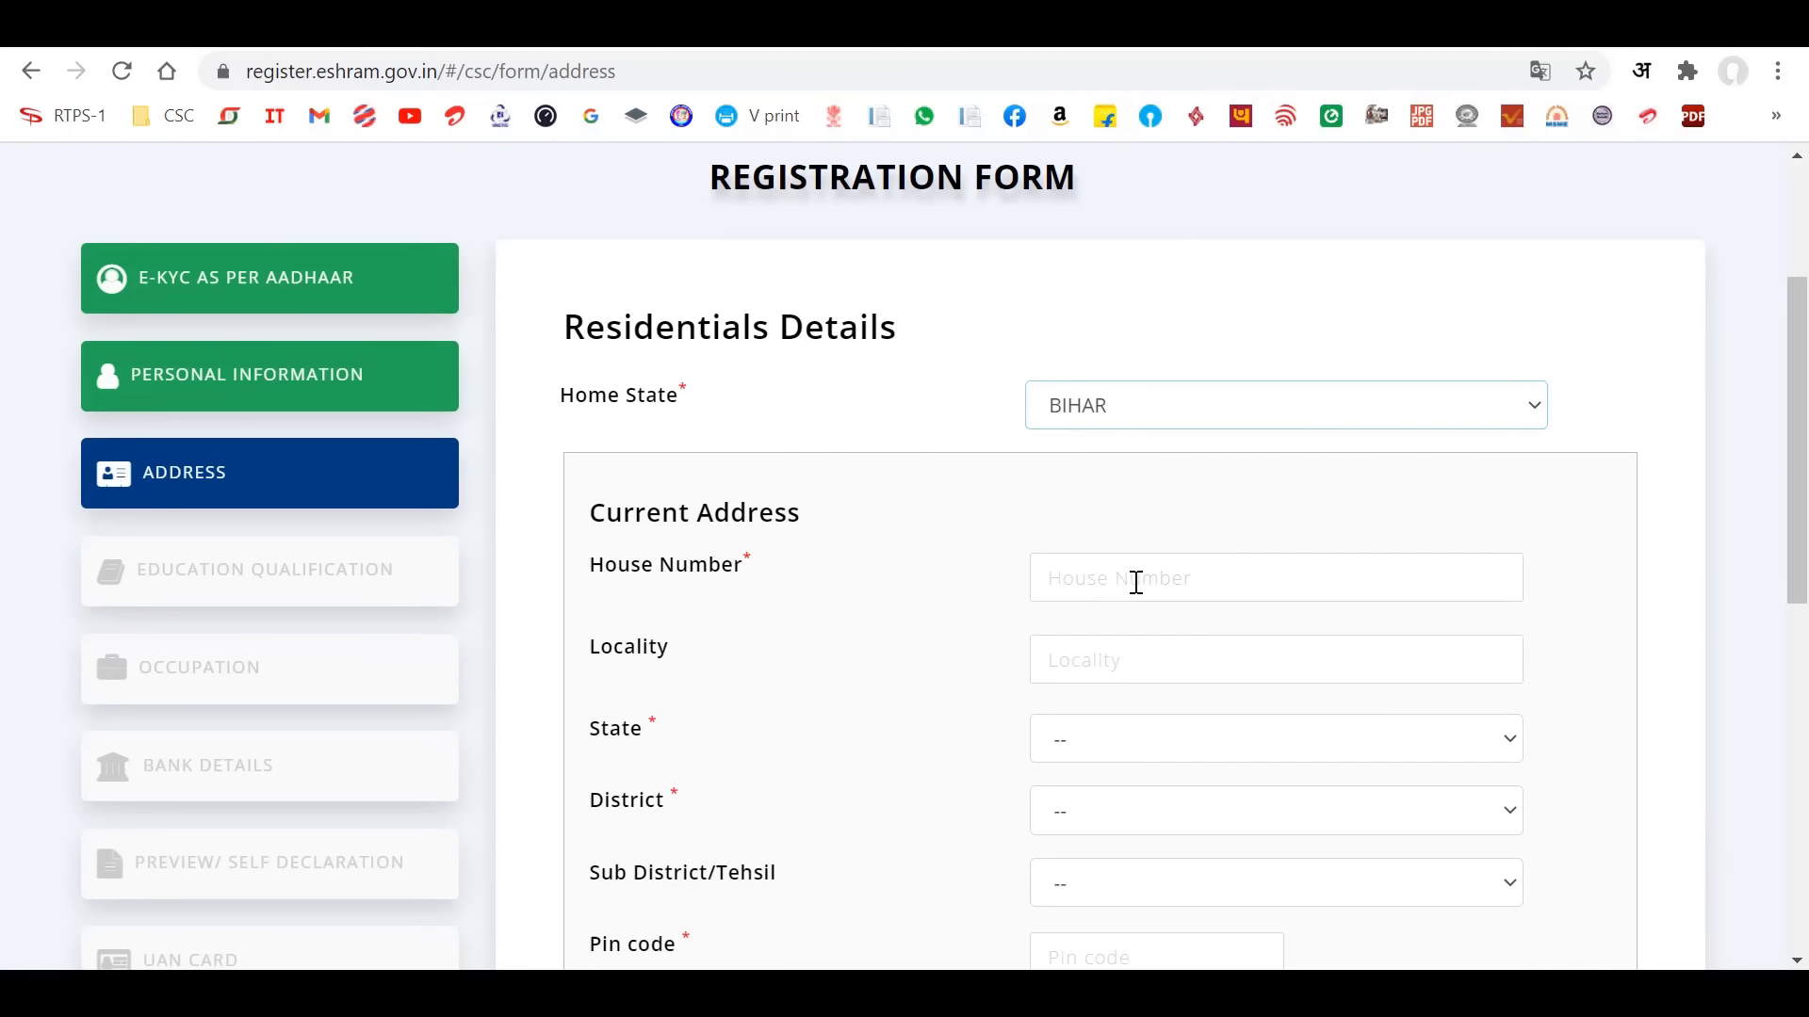
pyautogui.scroll(-2, 623, 603)
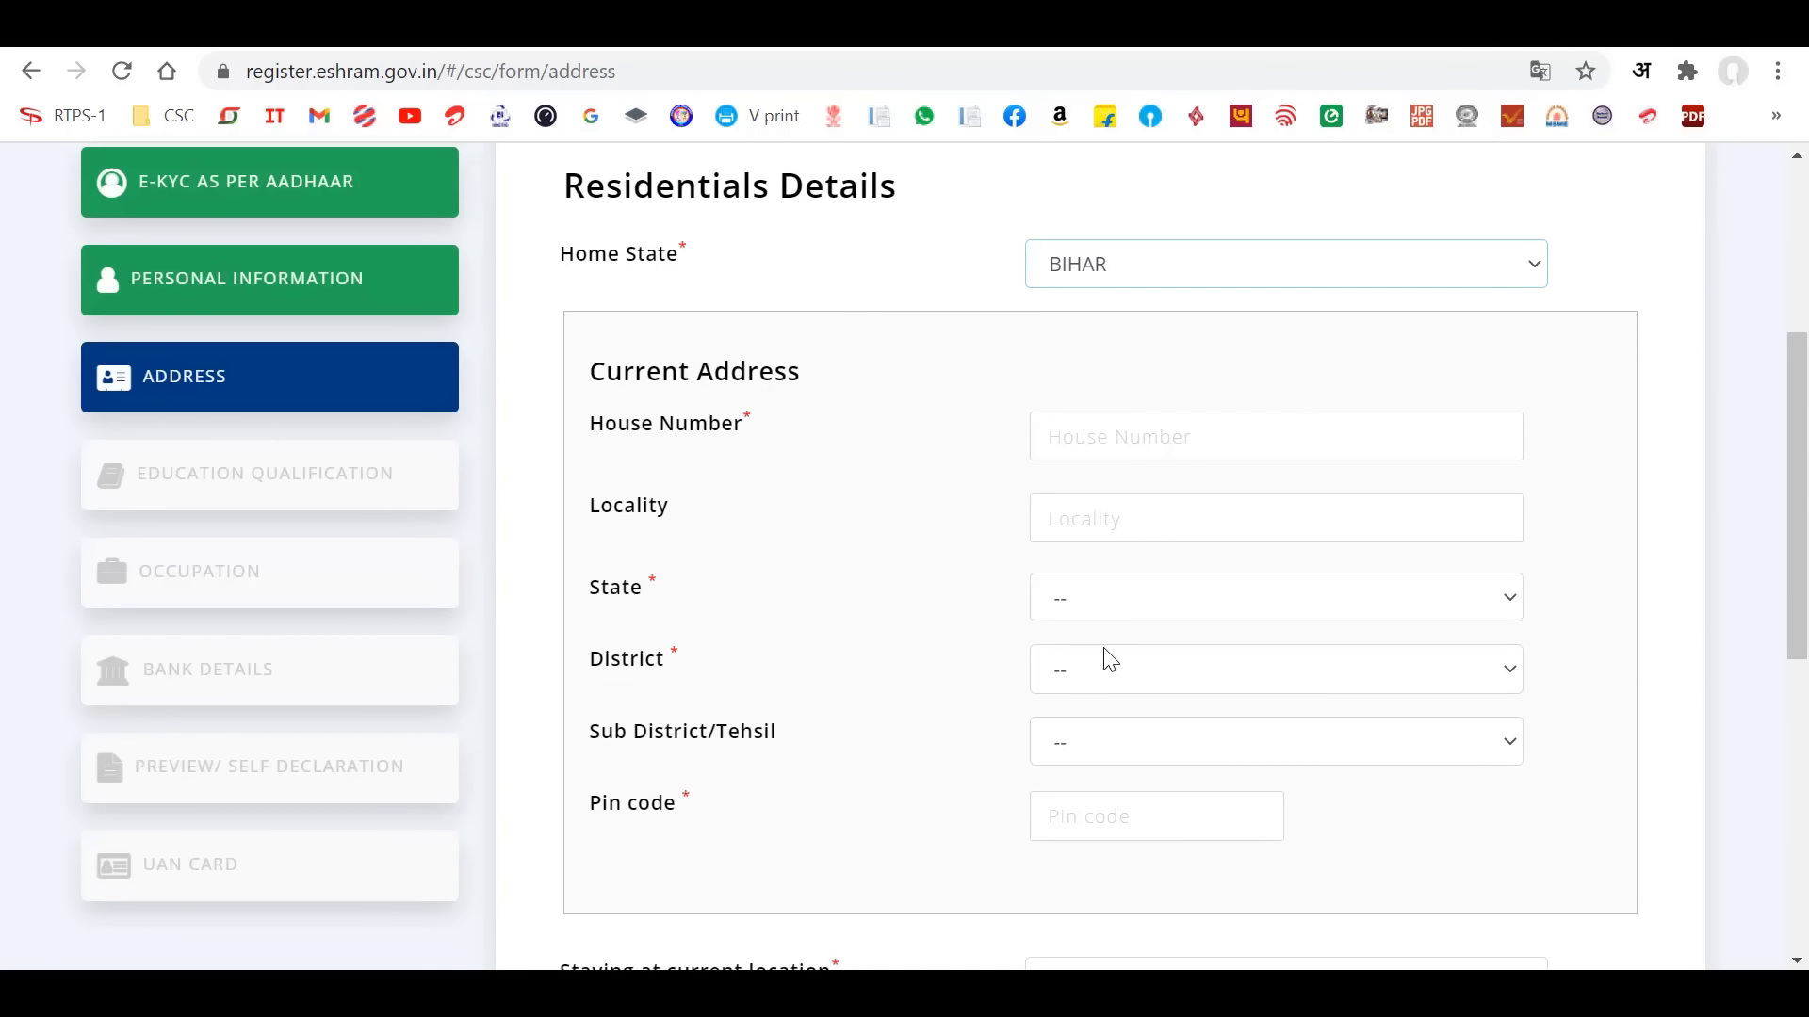
pyautogui.click(1078, 622)
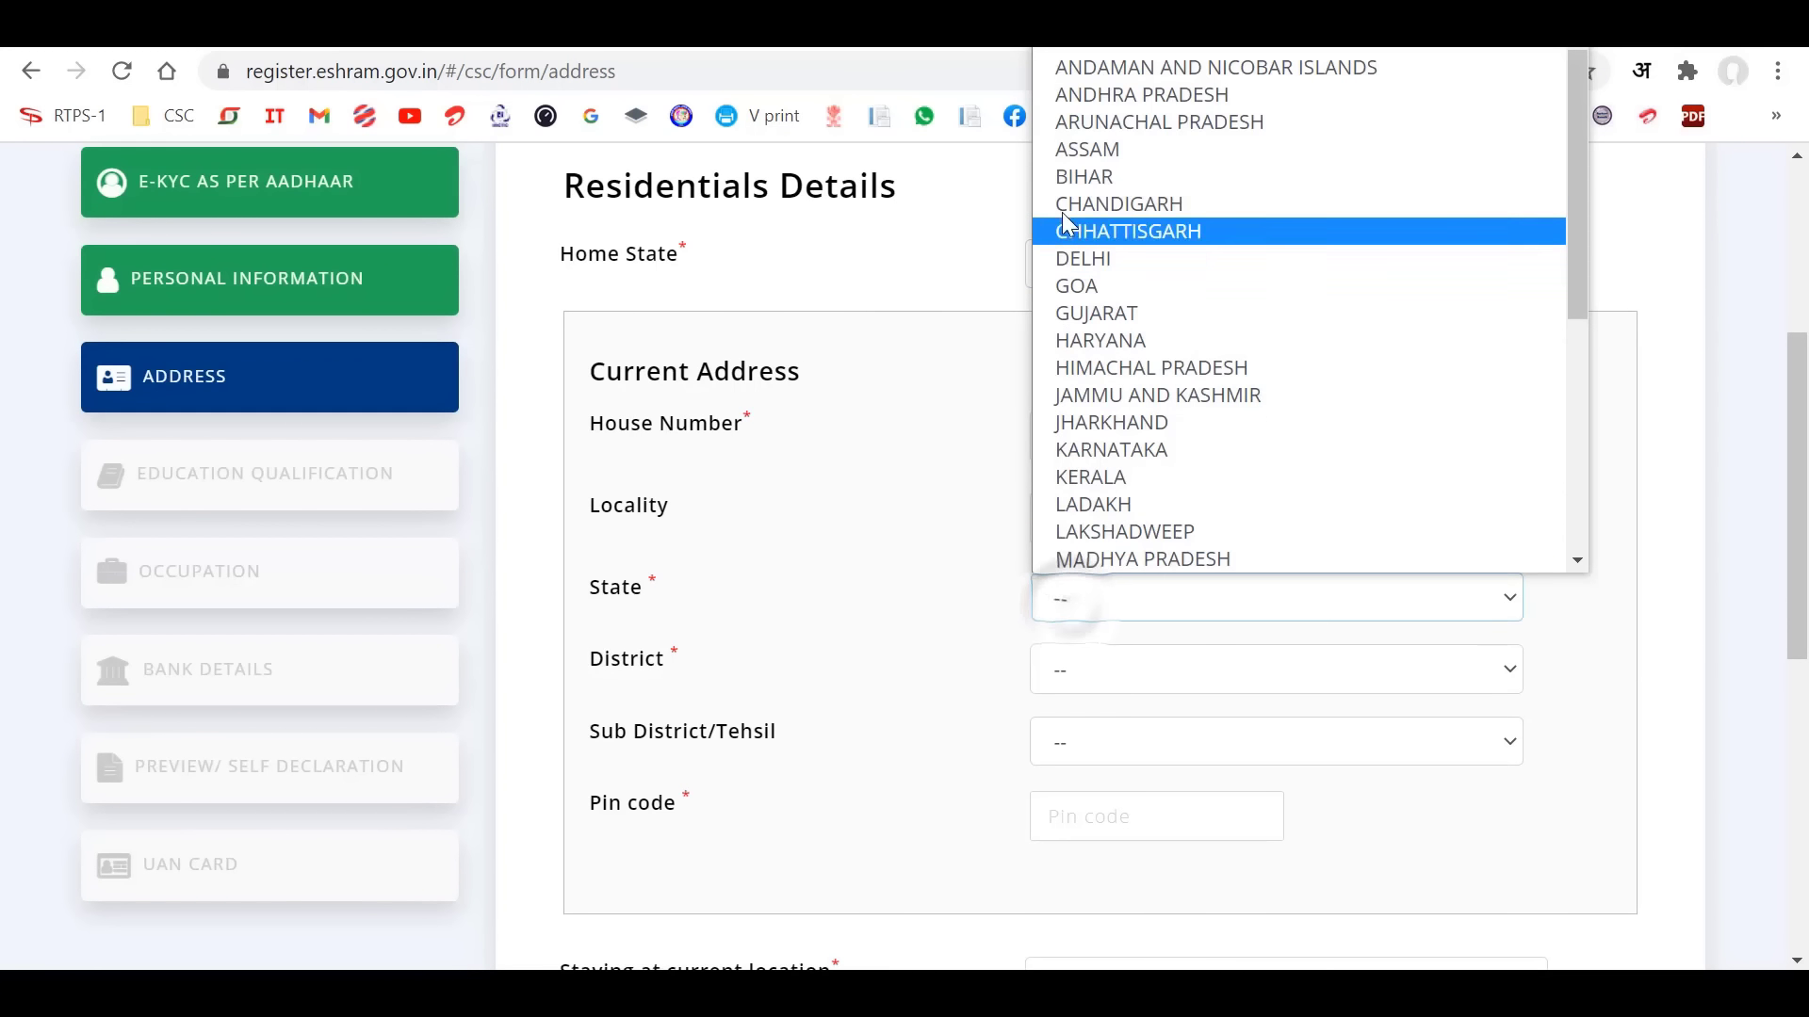
pyautogui.click(1059, 176)
# Set District to GOPALGANJ and Sub District/Tehsil to Baikunthpur.
pyautogui.click(1118, 666)
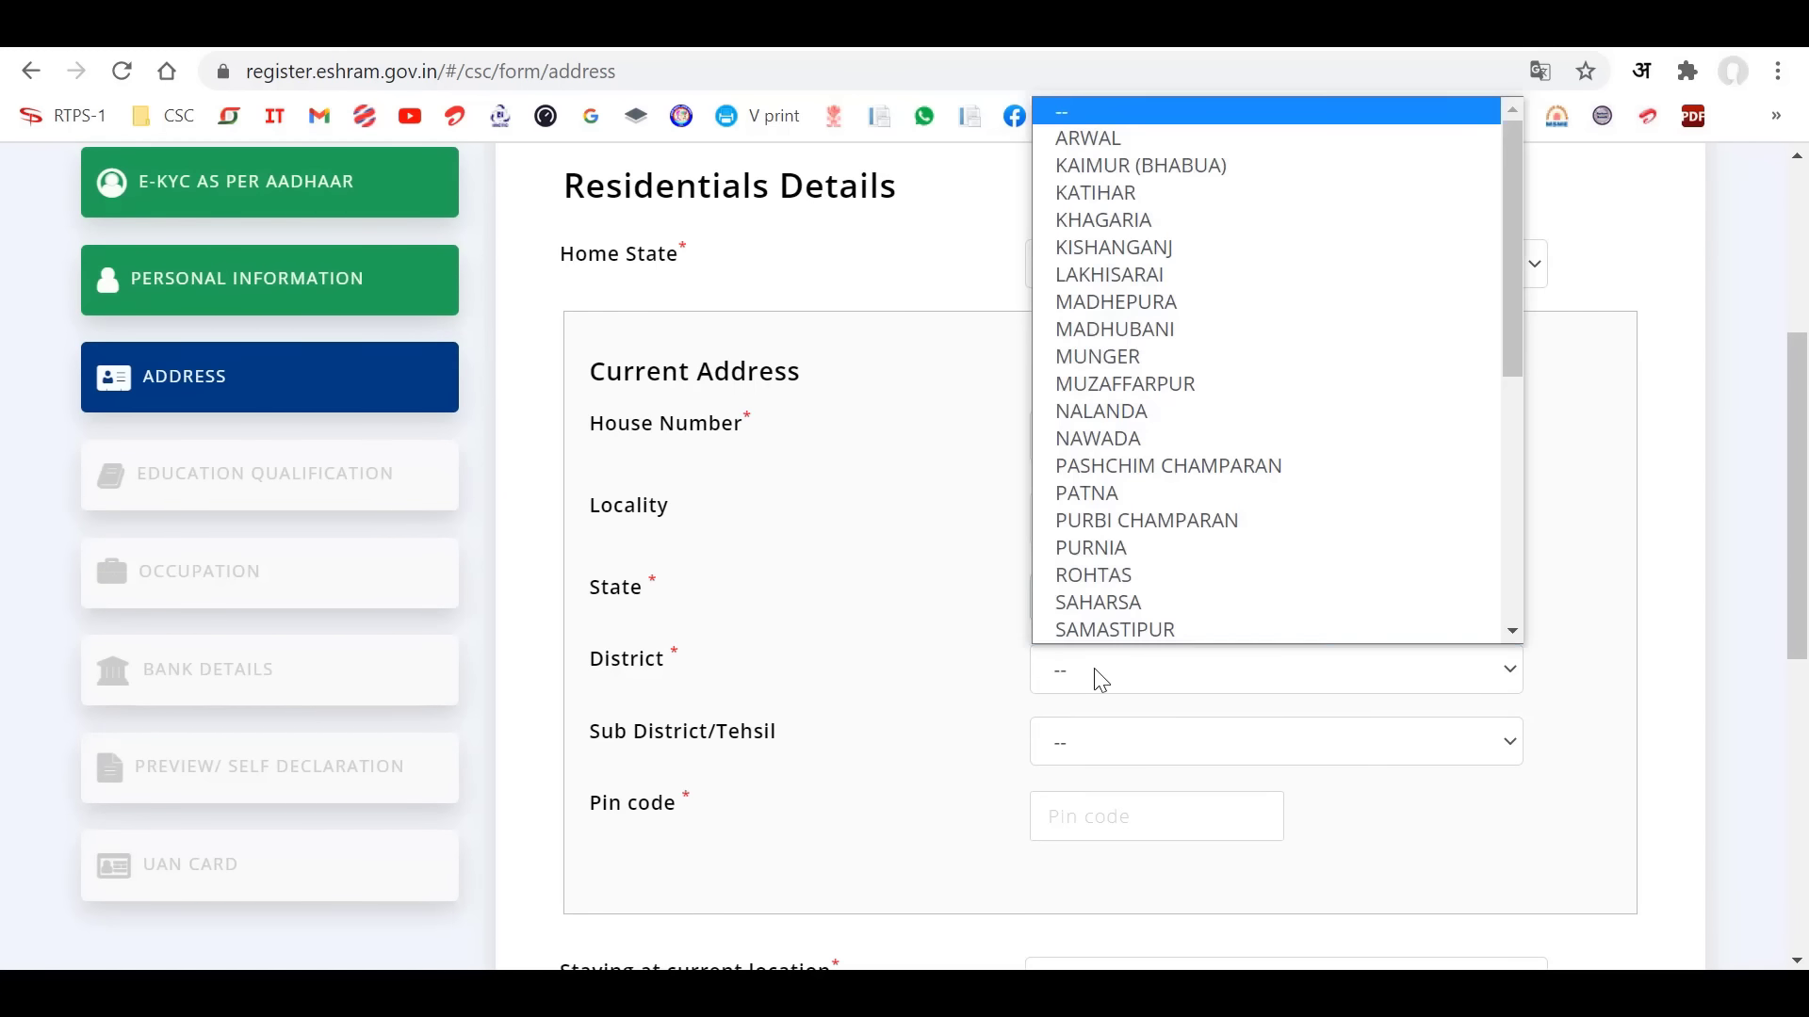
pyautogui.scroll(-5, 1135, 453)
pyautogui.scroll(5, 1133, 447)
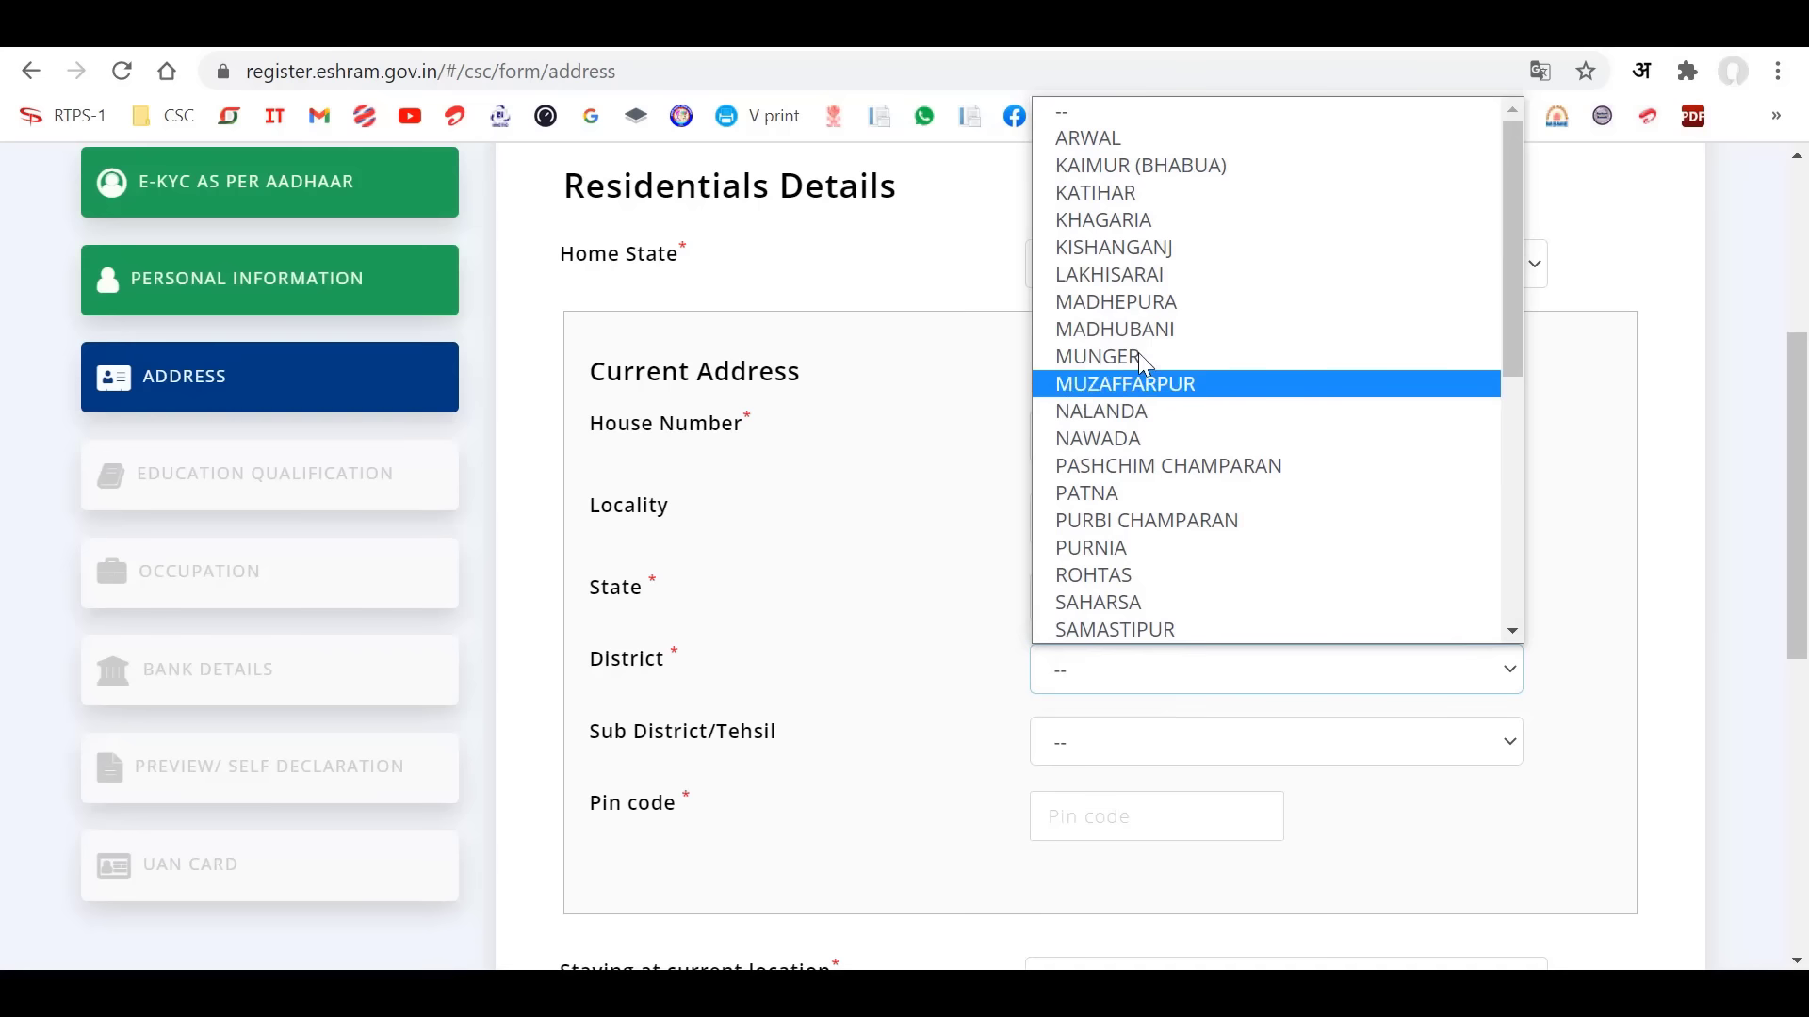
pyautogui.click(1168, 500)
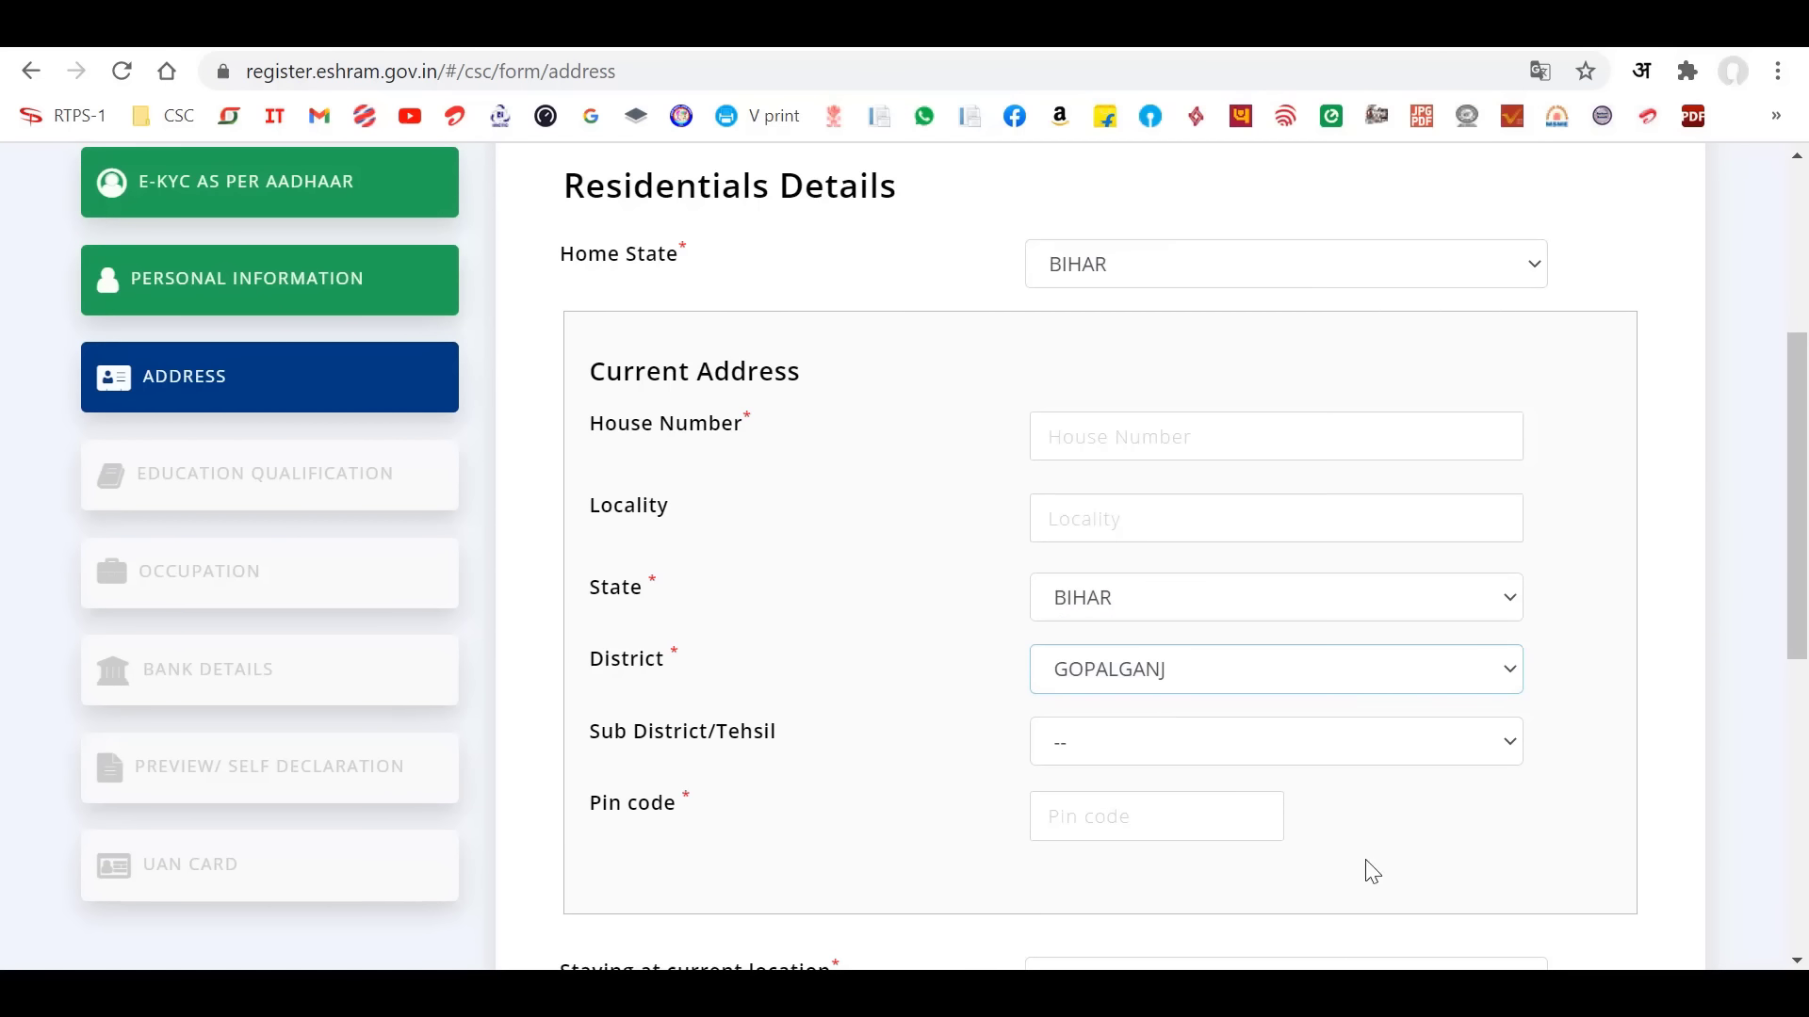
pyautogui.click(1059, 750)
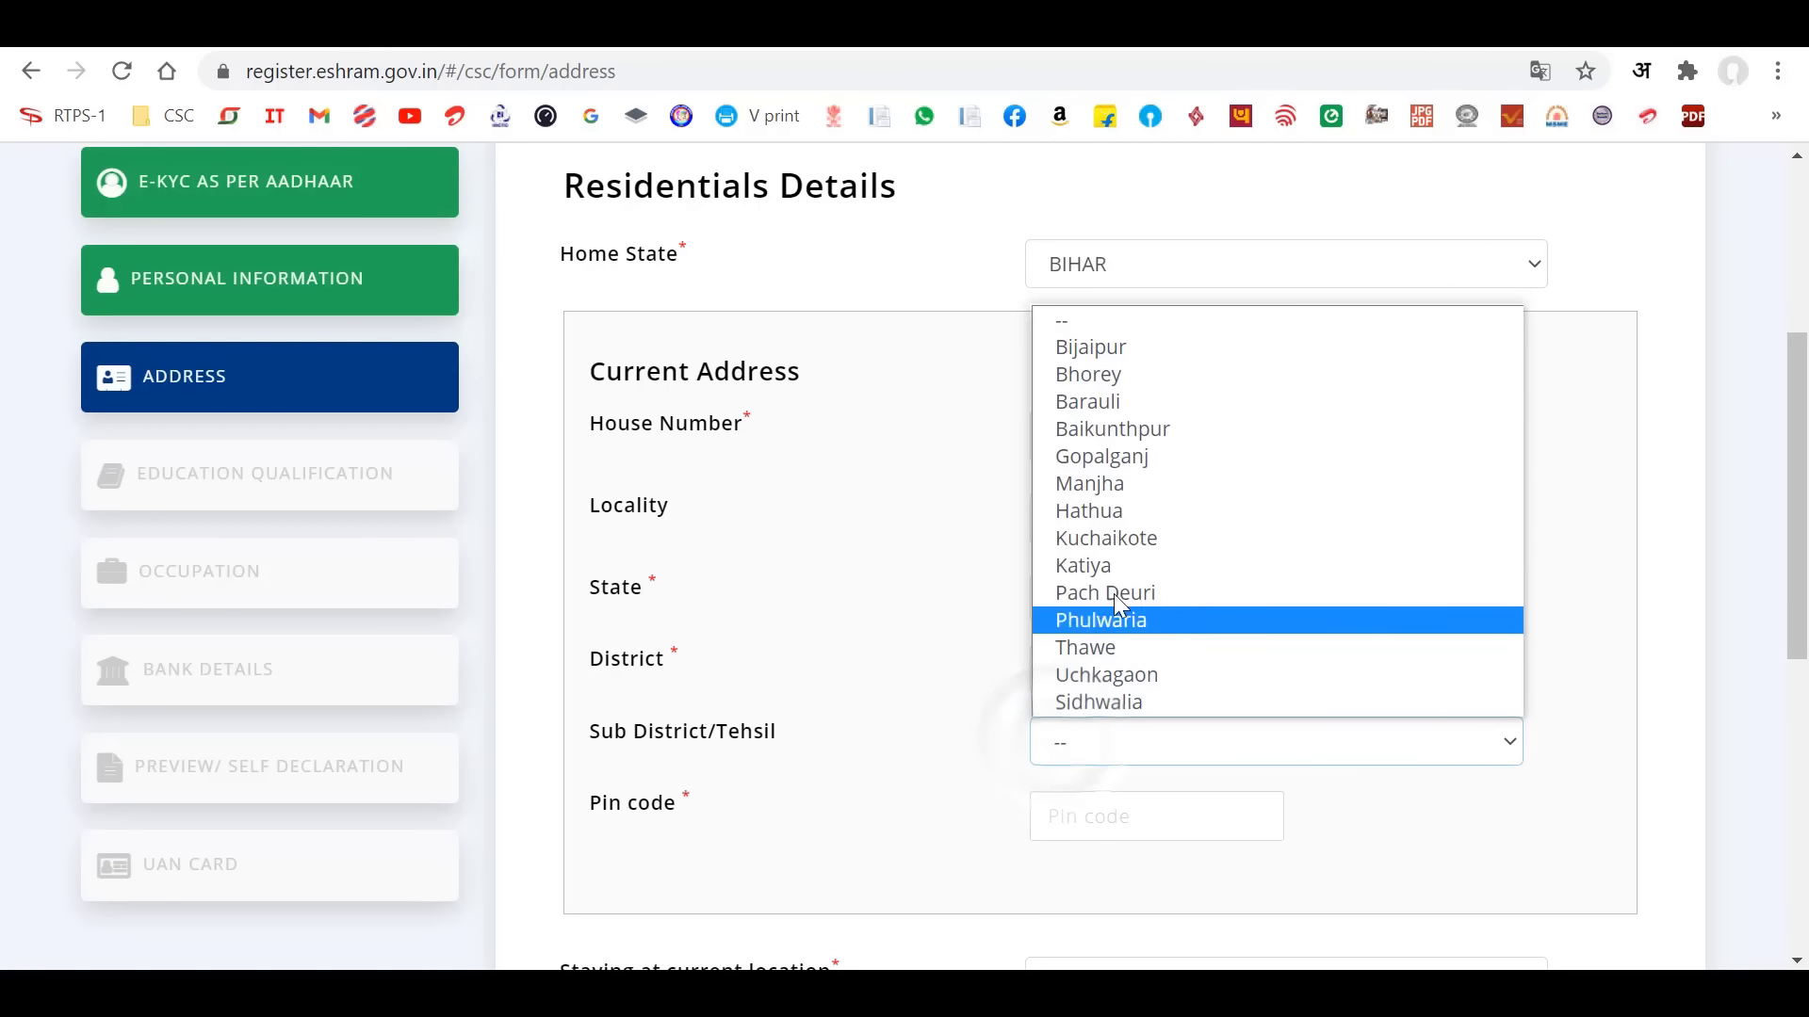
pyautogui.click(1110, 429)
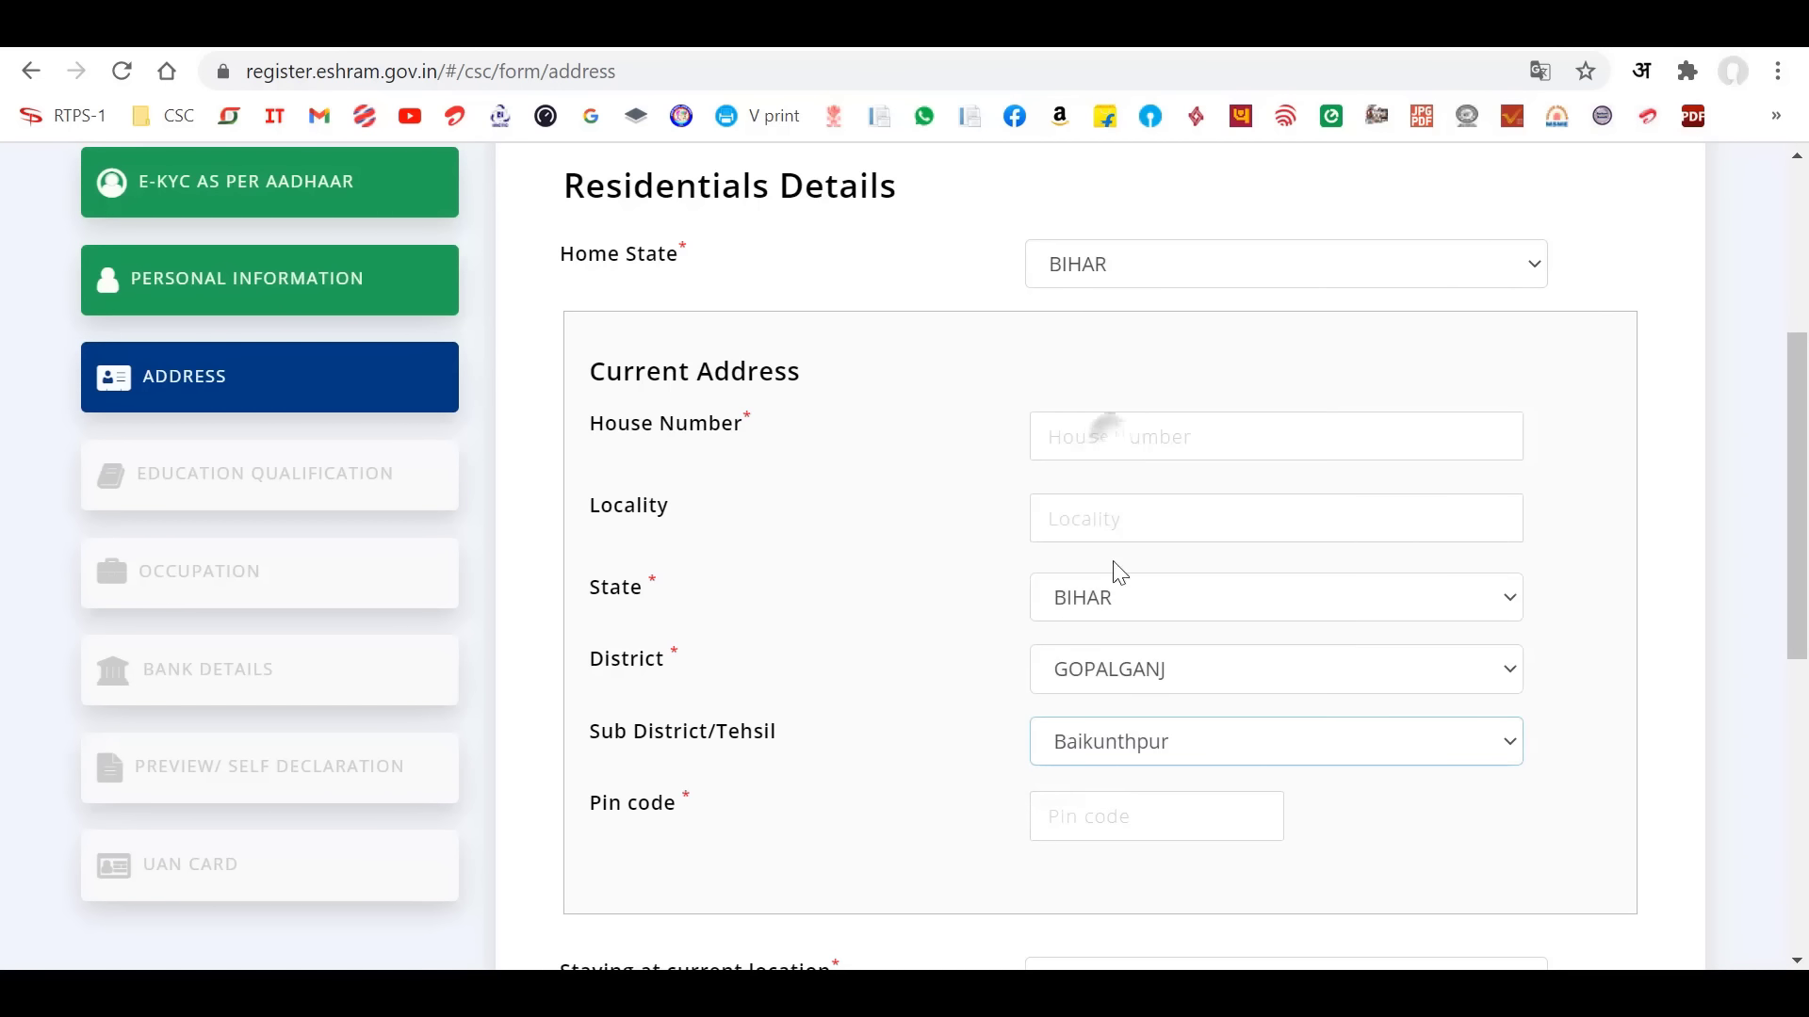
pyautogui.click(1073, 817)
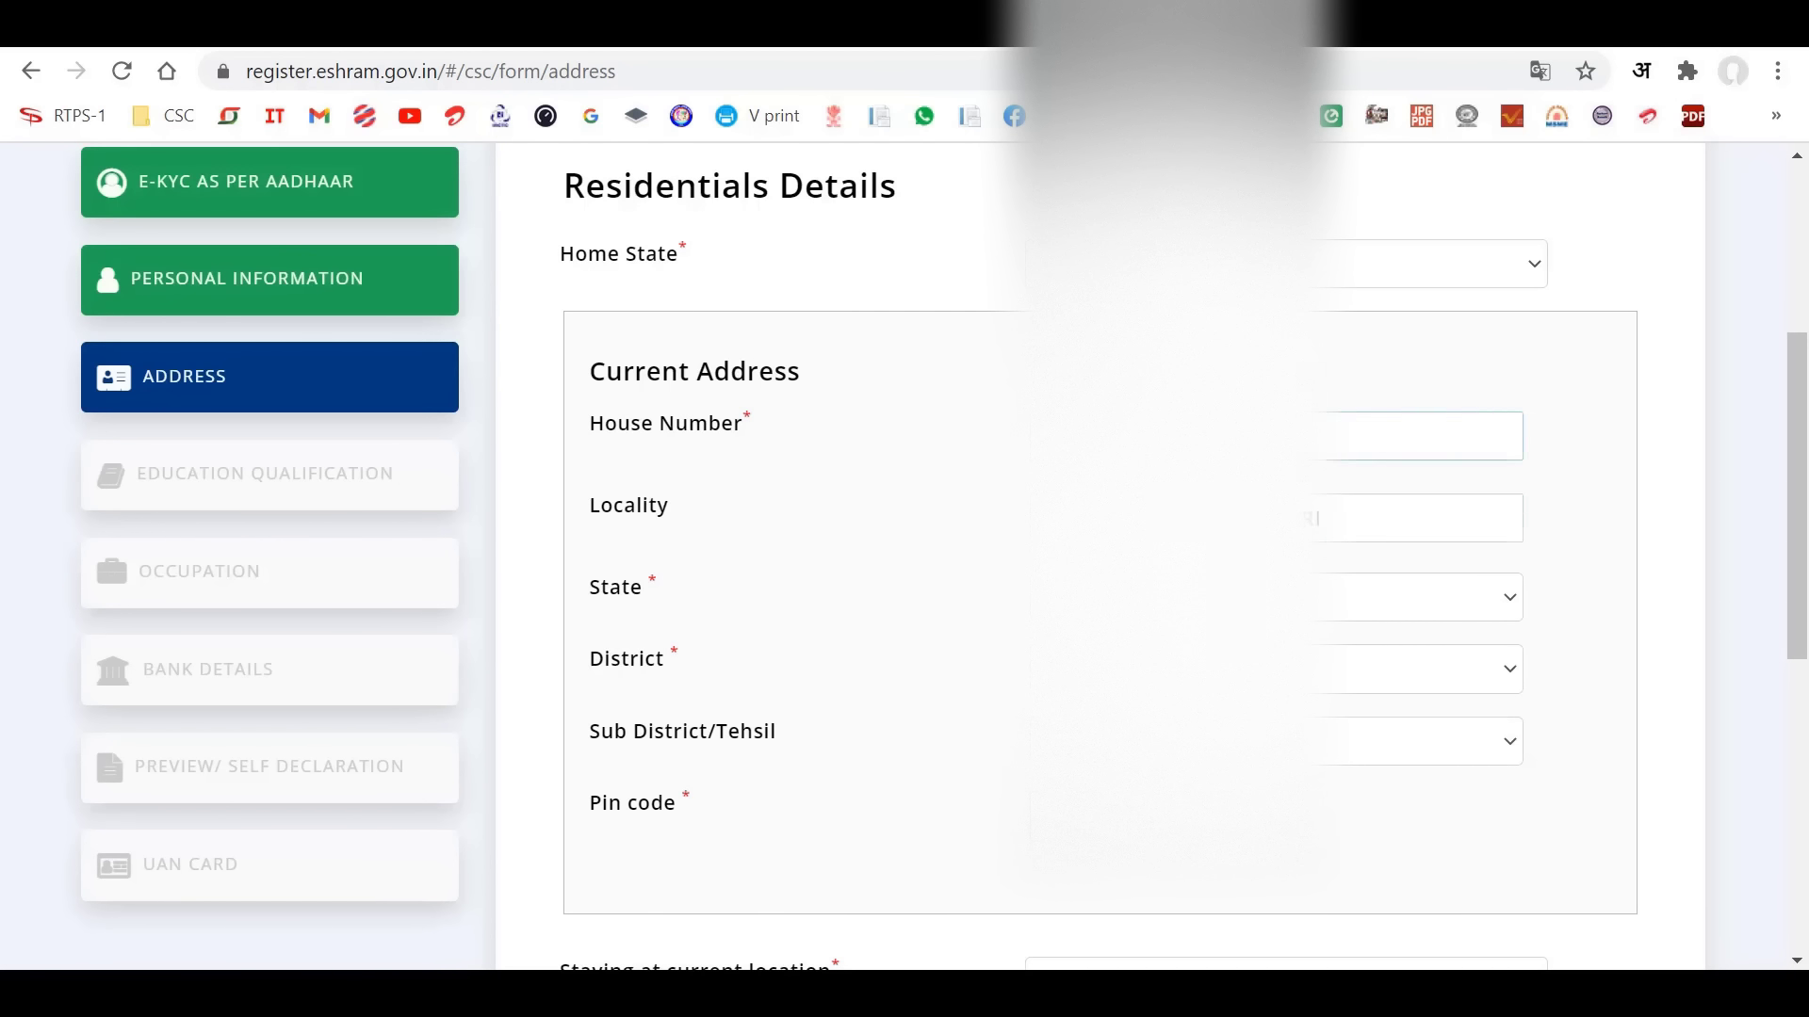
# Fill in the house number and locality of the current address.
pyautogui.click(1126, 429)
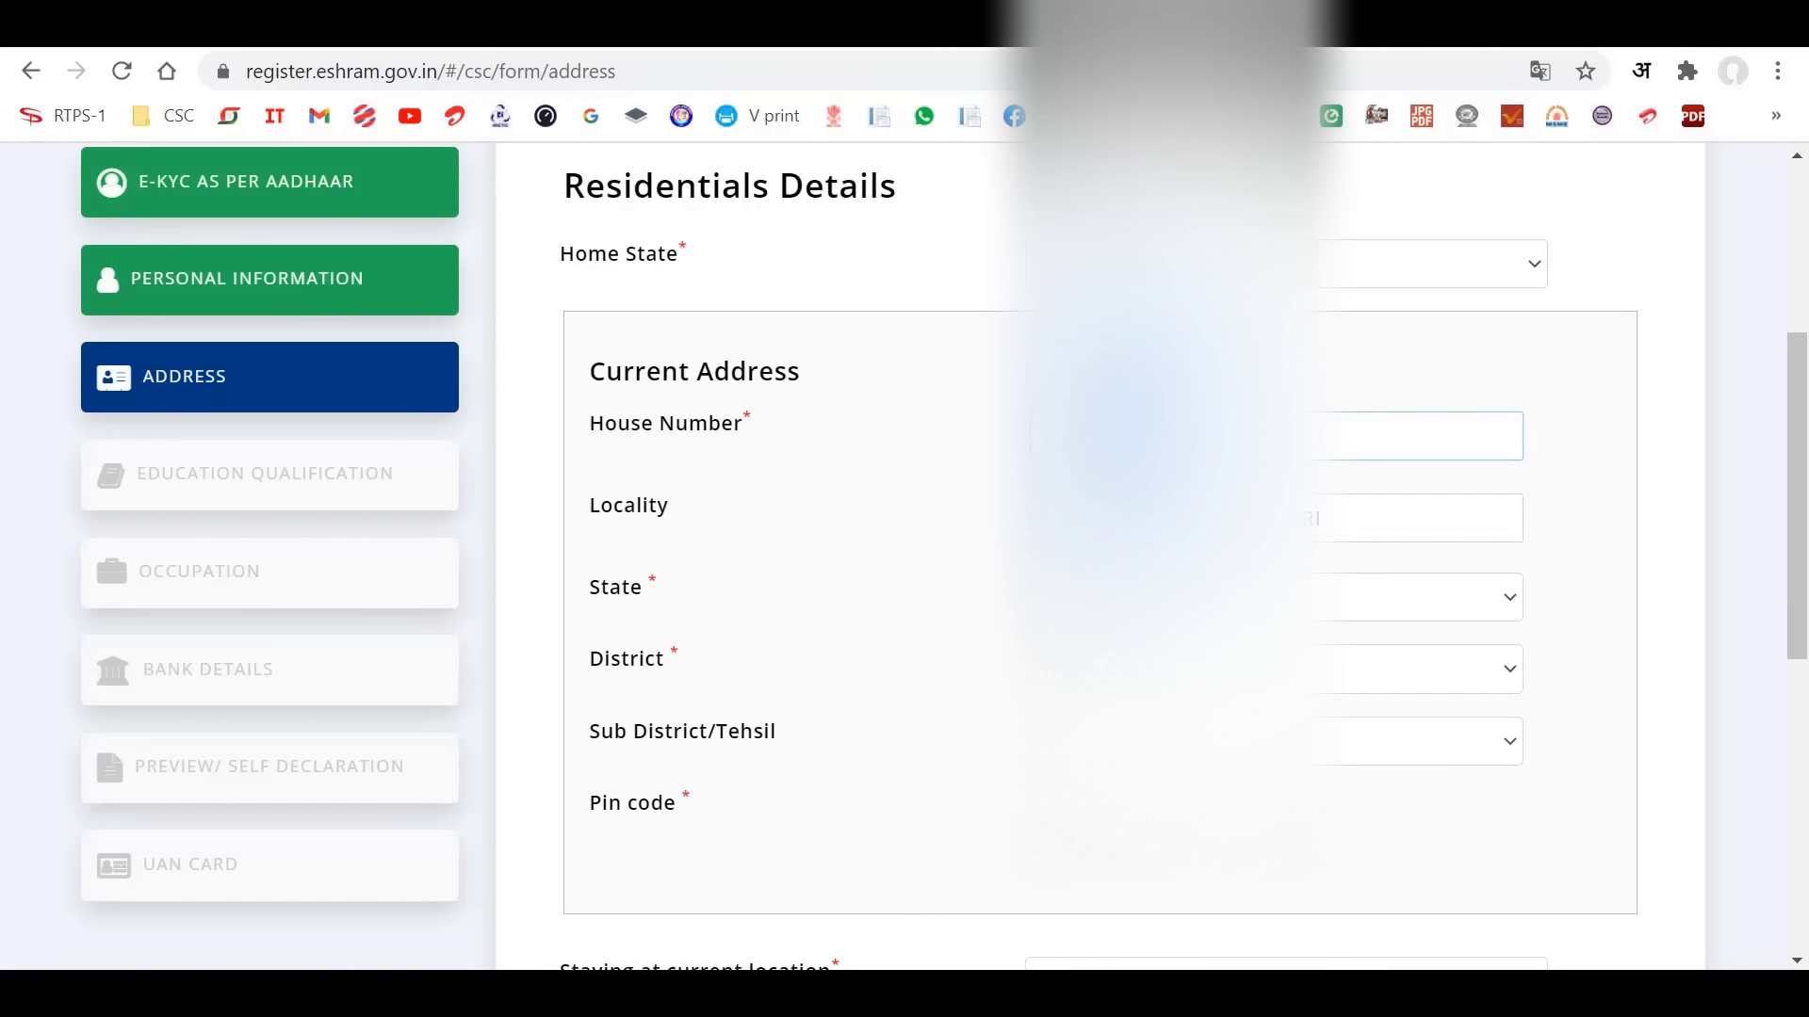
pyautogui.press('Tab')
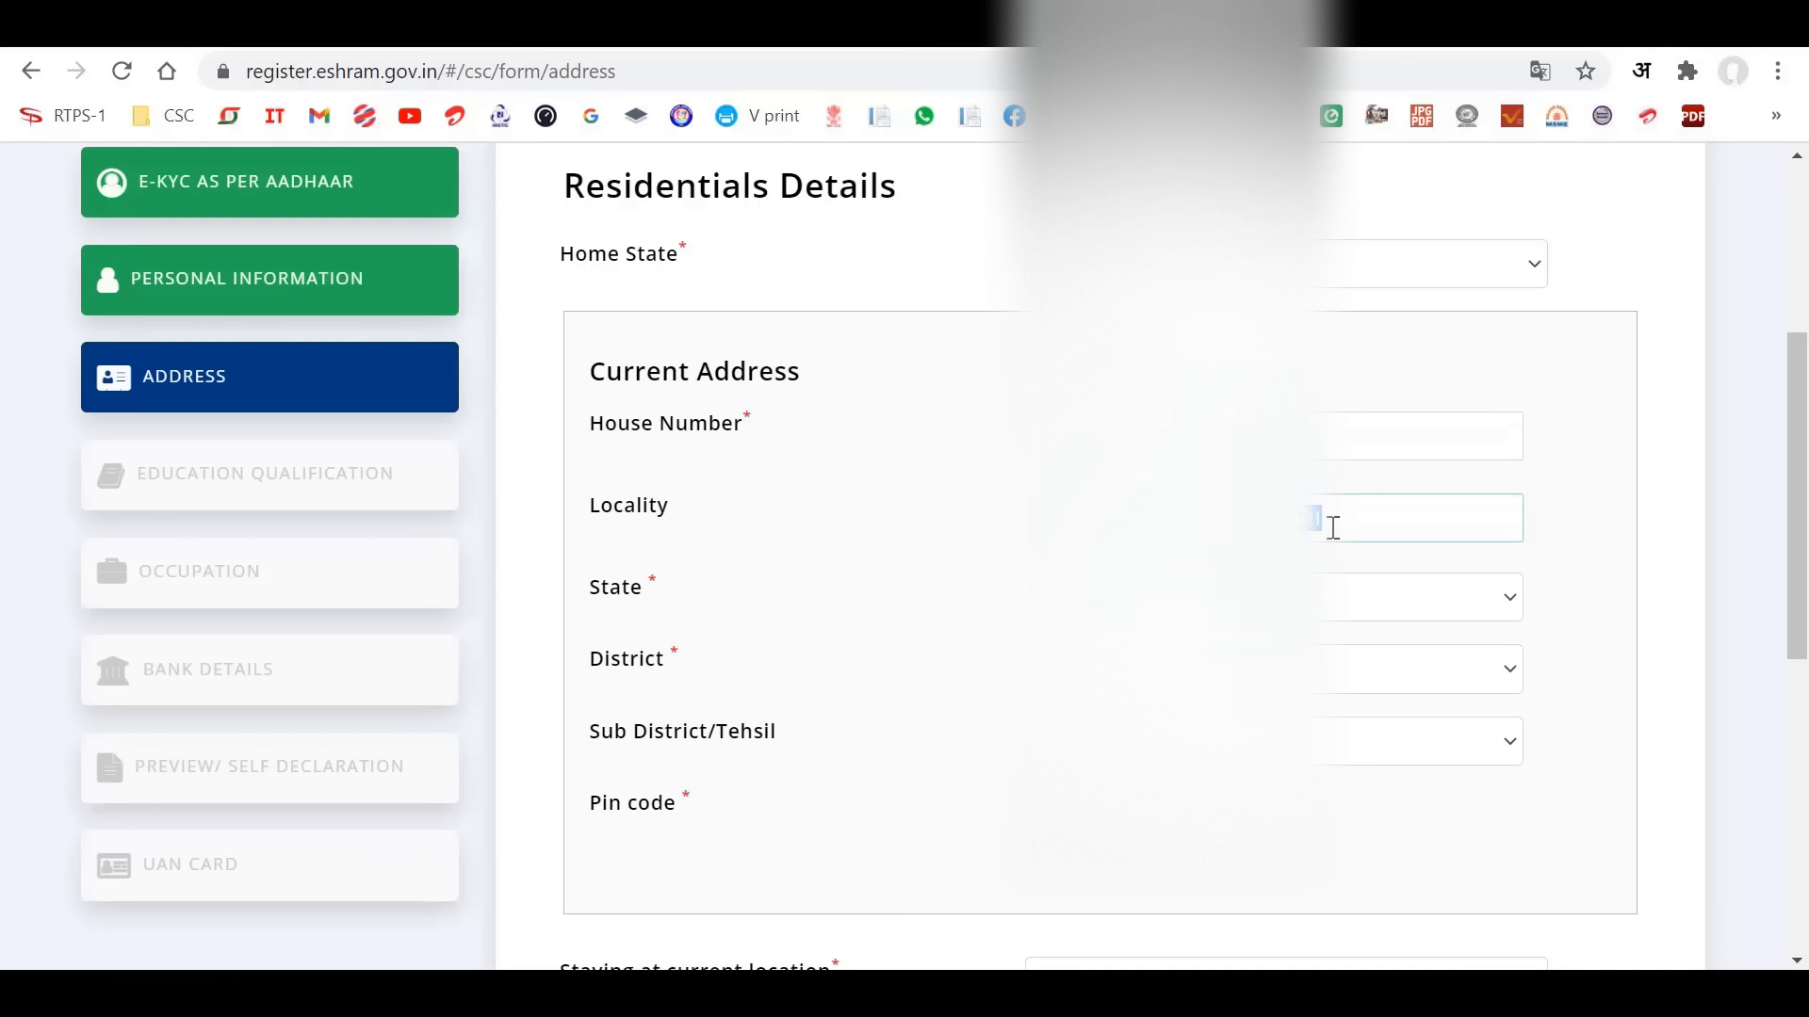
pyautogui.click(1330, 522)
pyautogui.scroll(-6, 767, 477)
pyautogui.moveTo(668, 412); pyautogui.dragTo(874, 425)
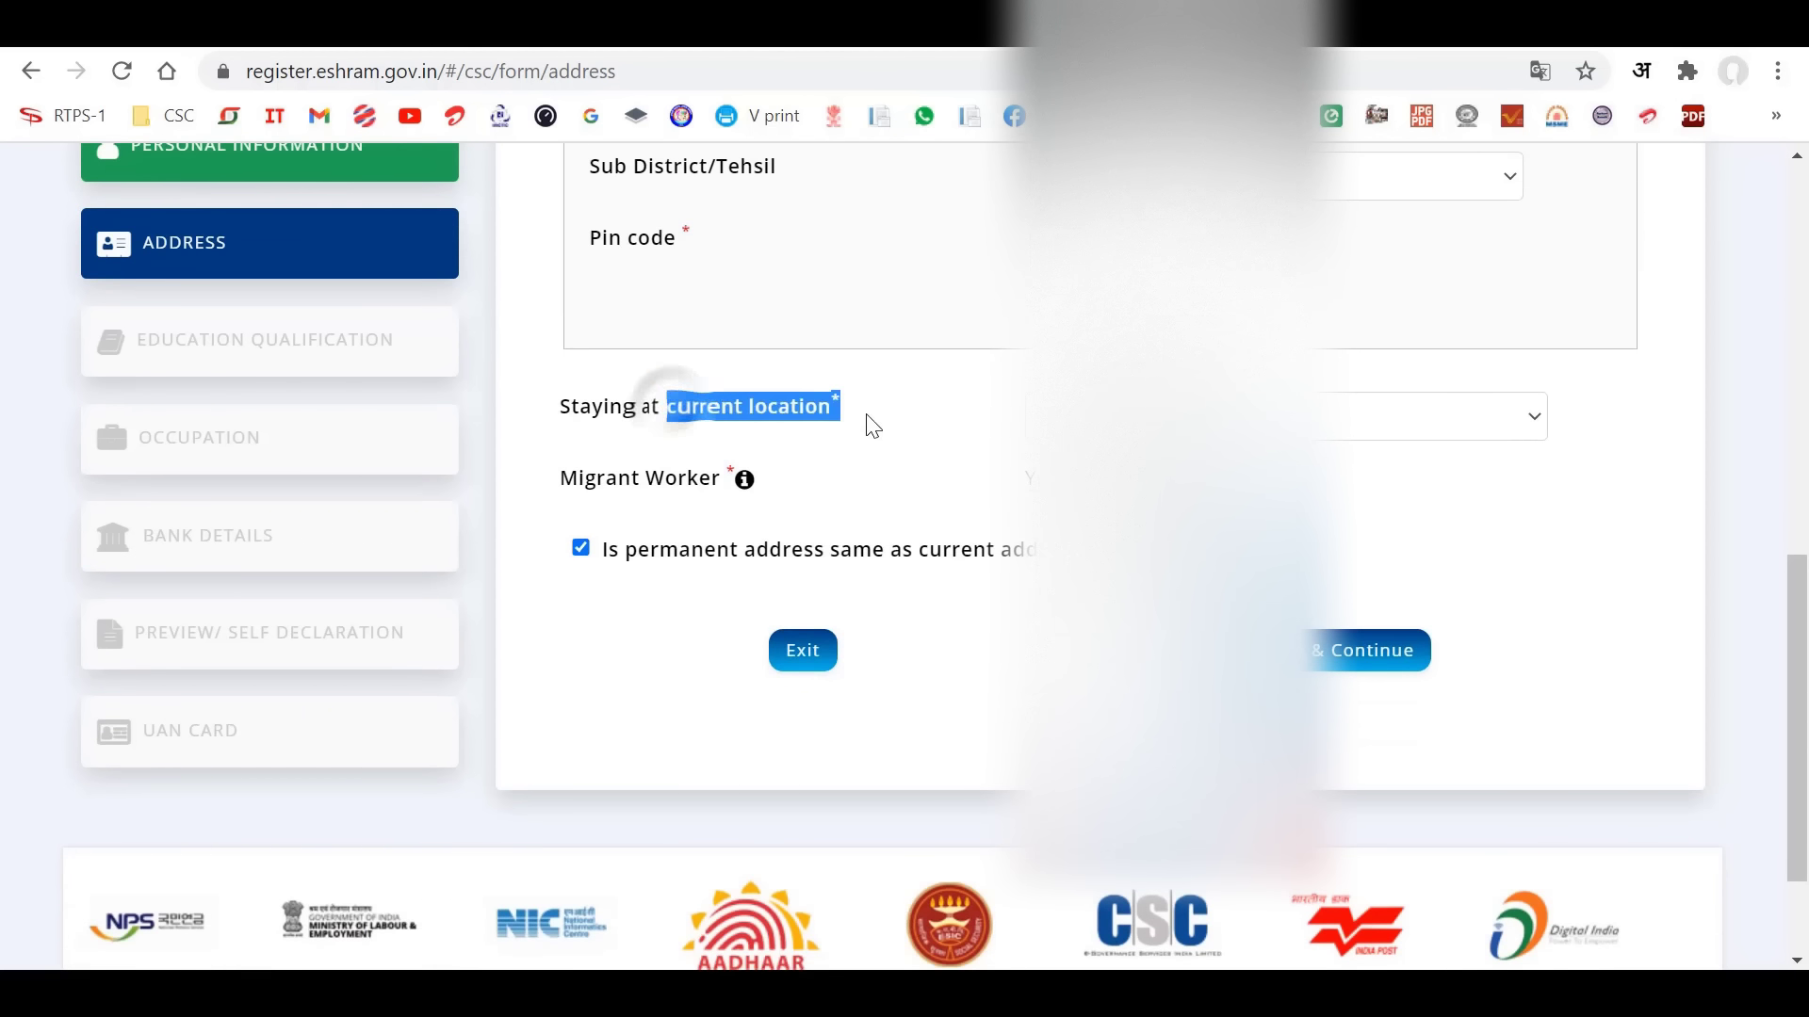
# Answer the staying-at-current-location question, leave Reason of Migration unchanged, and save the address.
pyautogui.click(1177, 416)
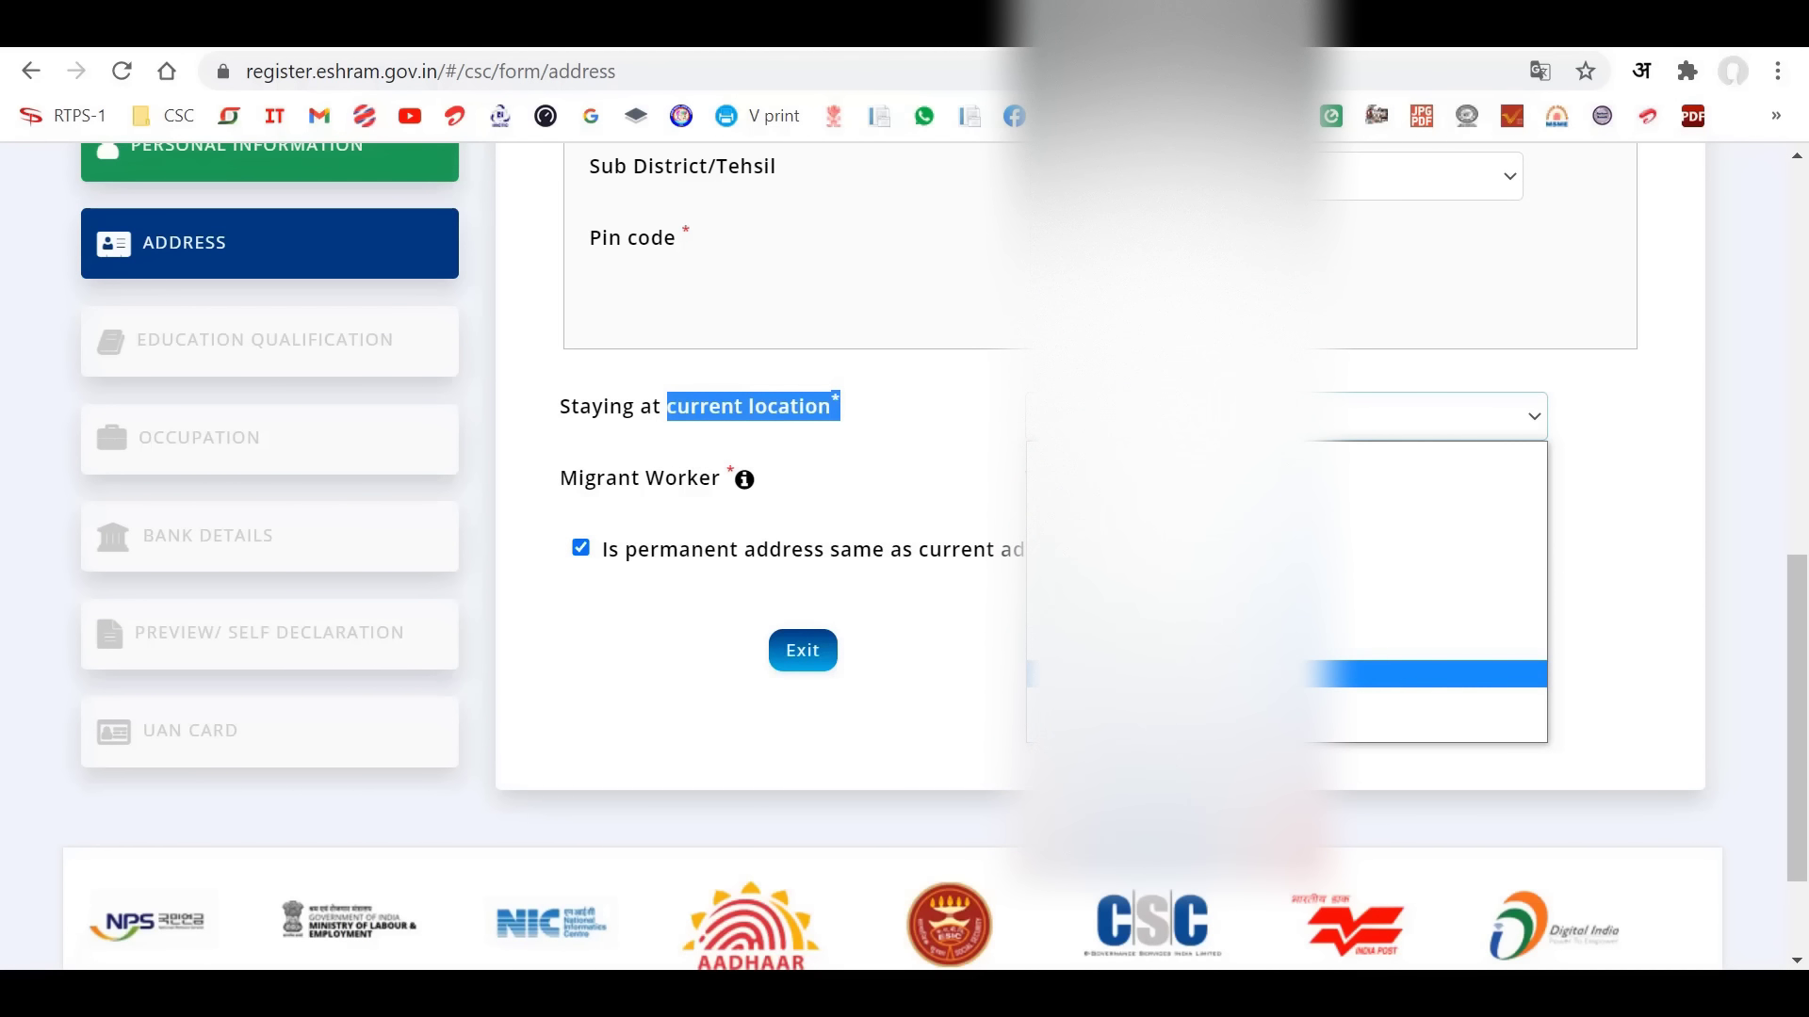
pyautogui.click(1366, 674)
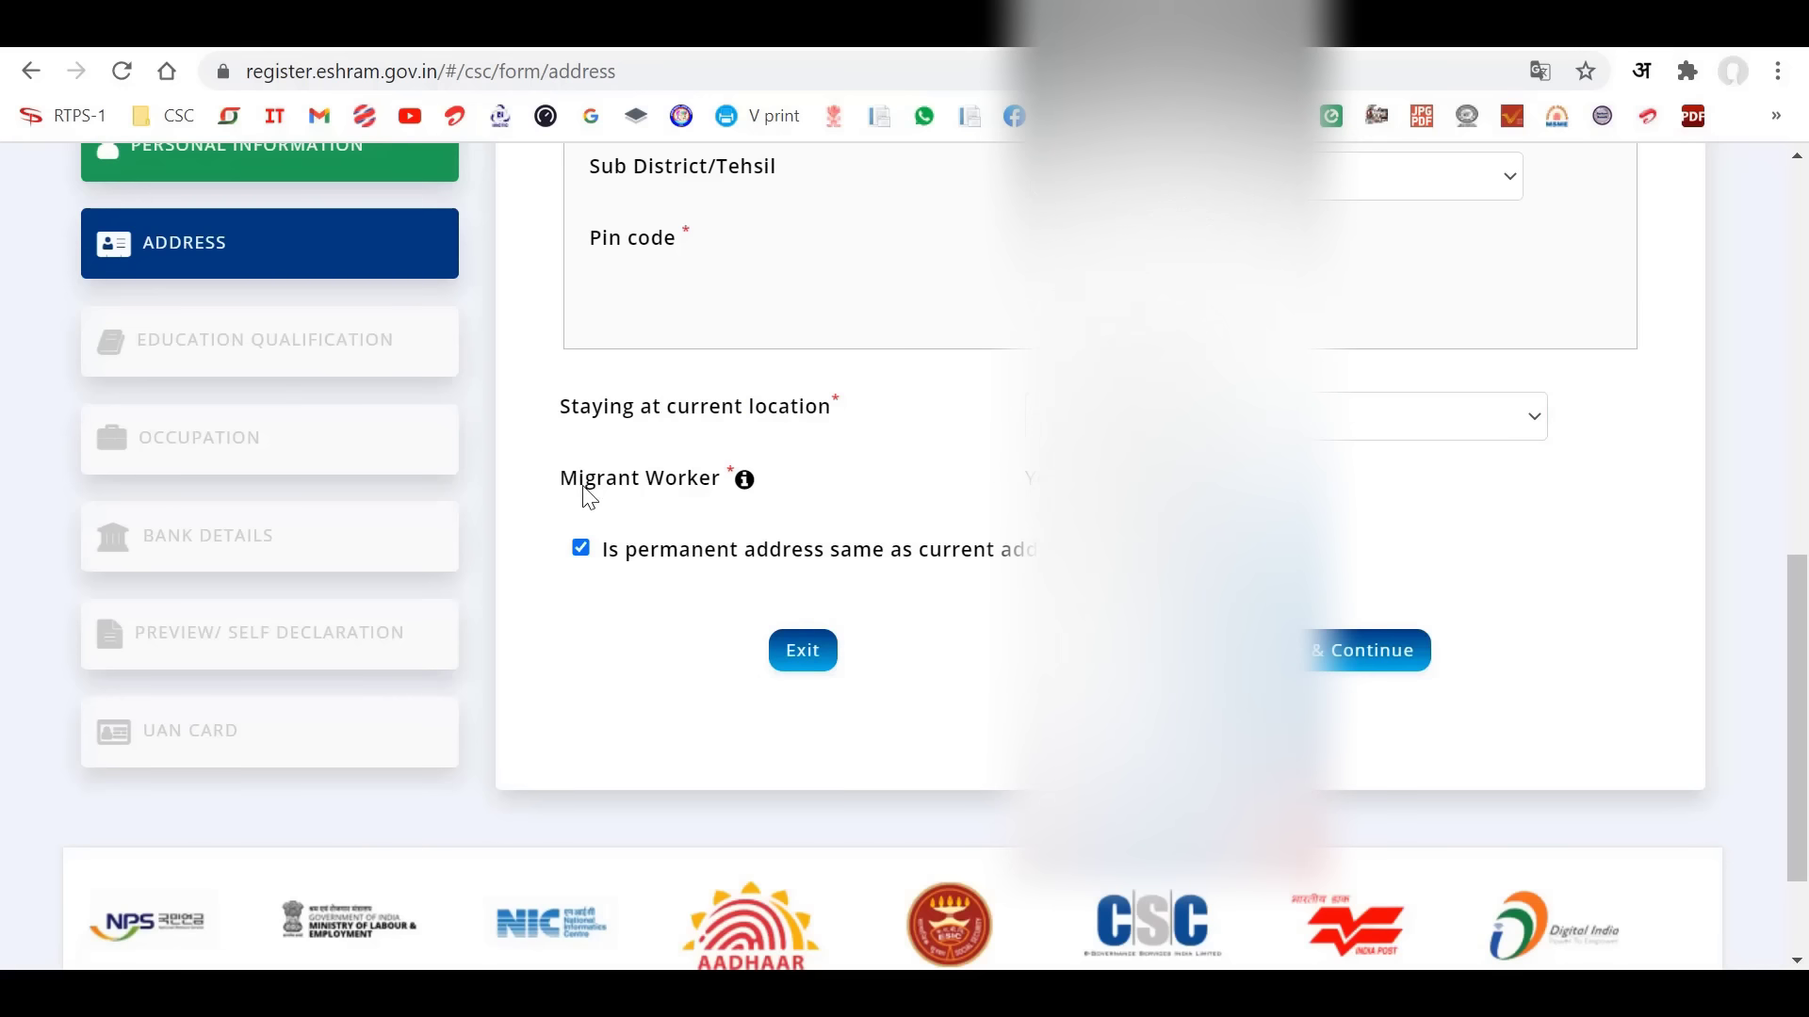
pyautogui.moveTo(529, 459); pyautogui.dragTo(731, 500)
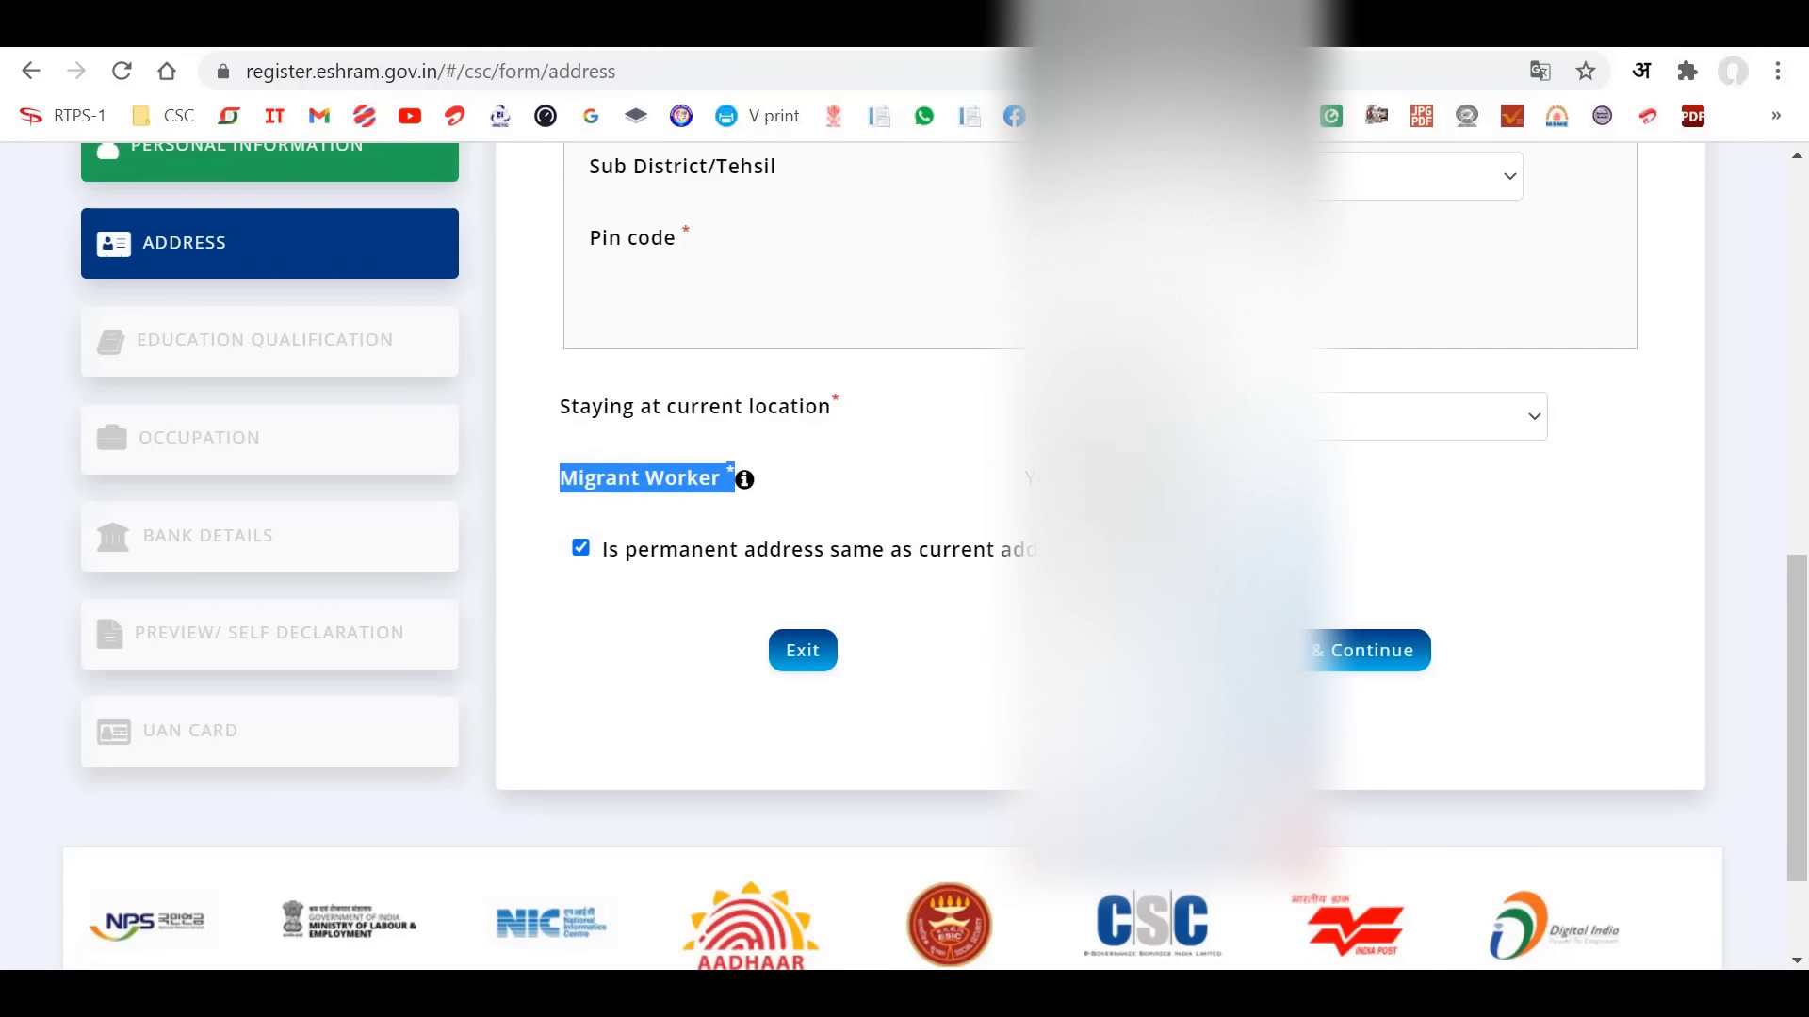
pyautogui.click(1413, 554)
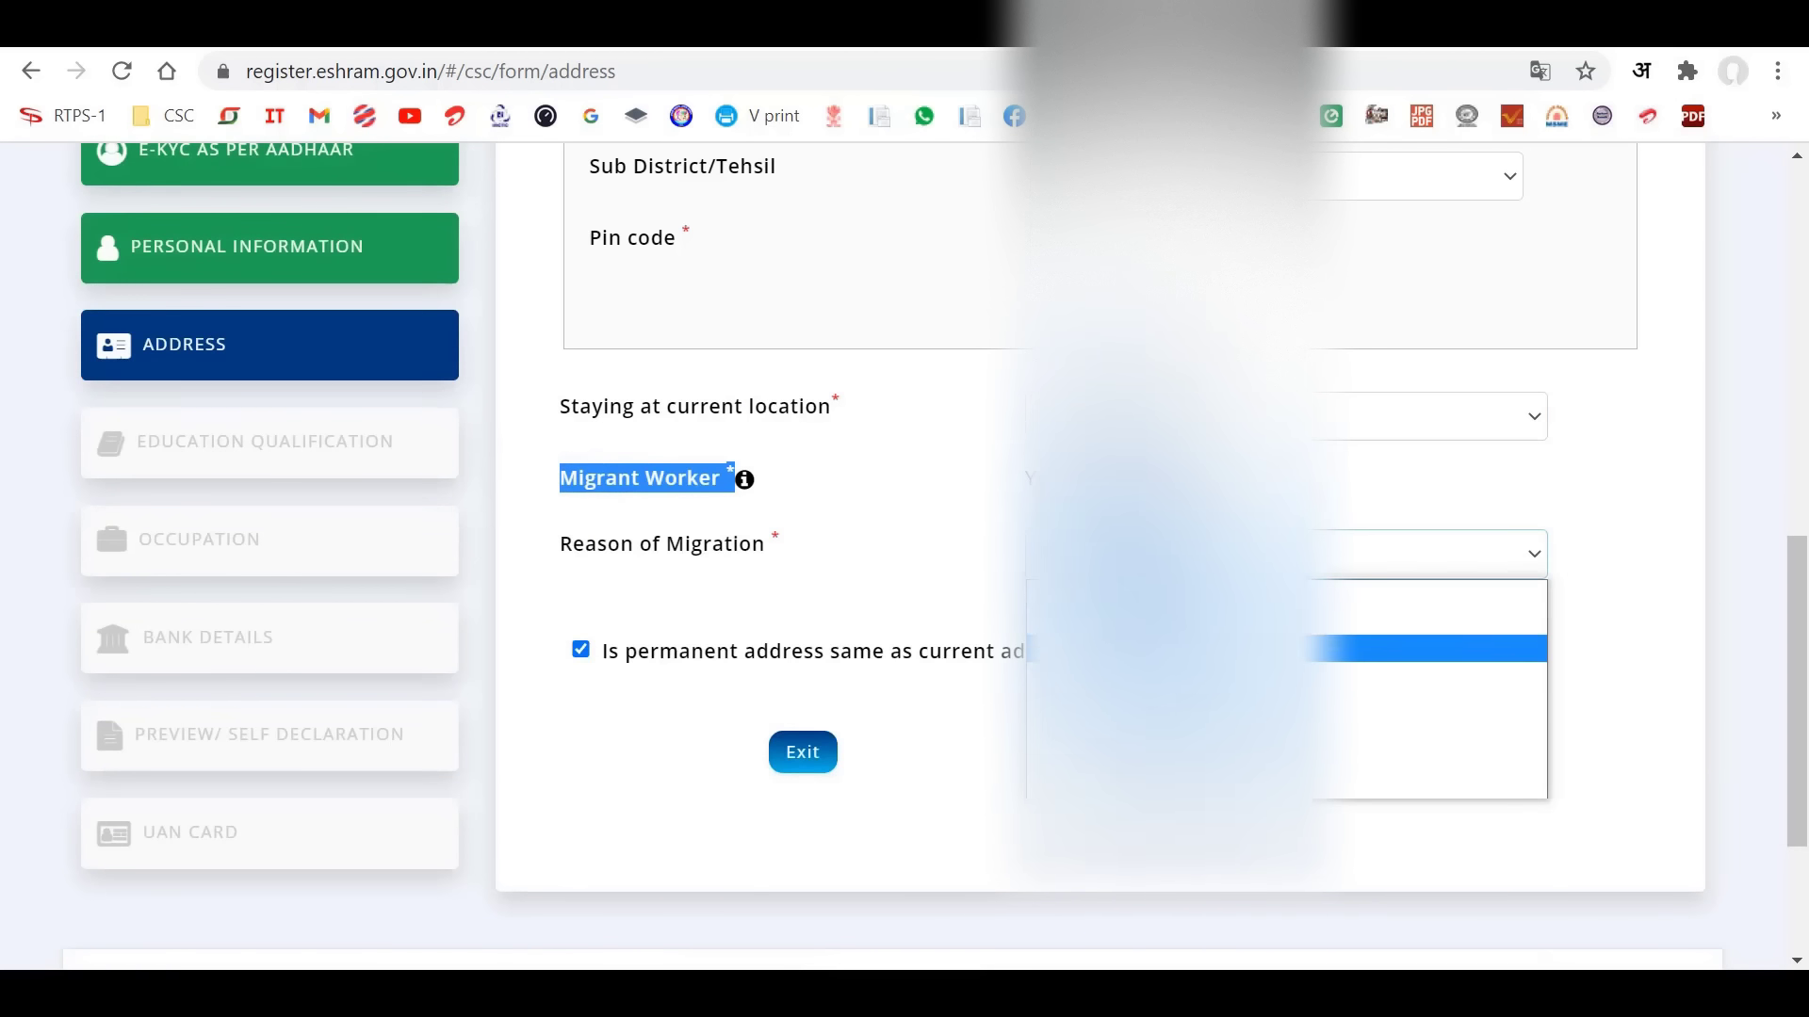
pyautogui.press('Up')
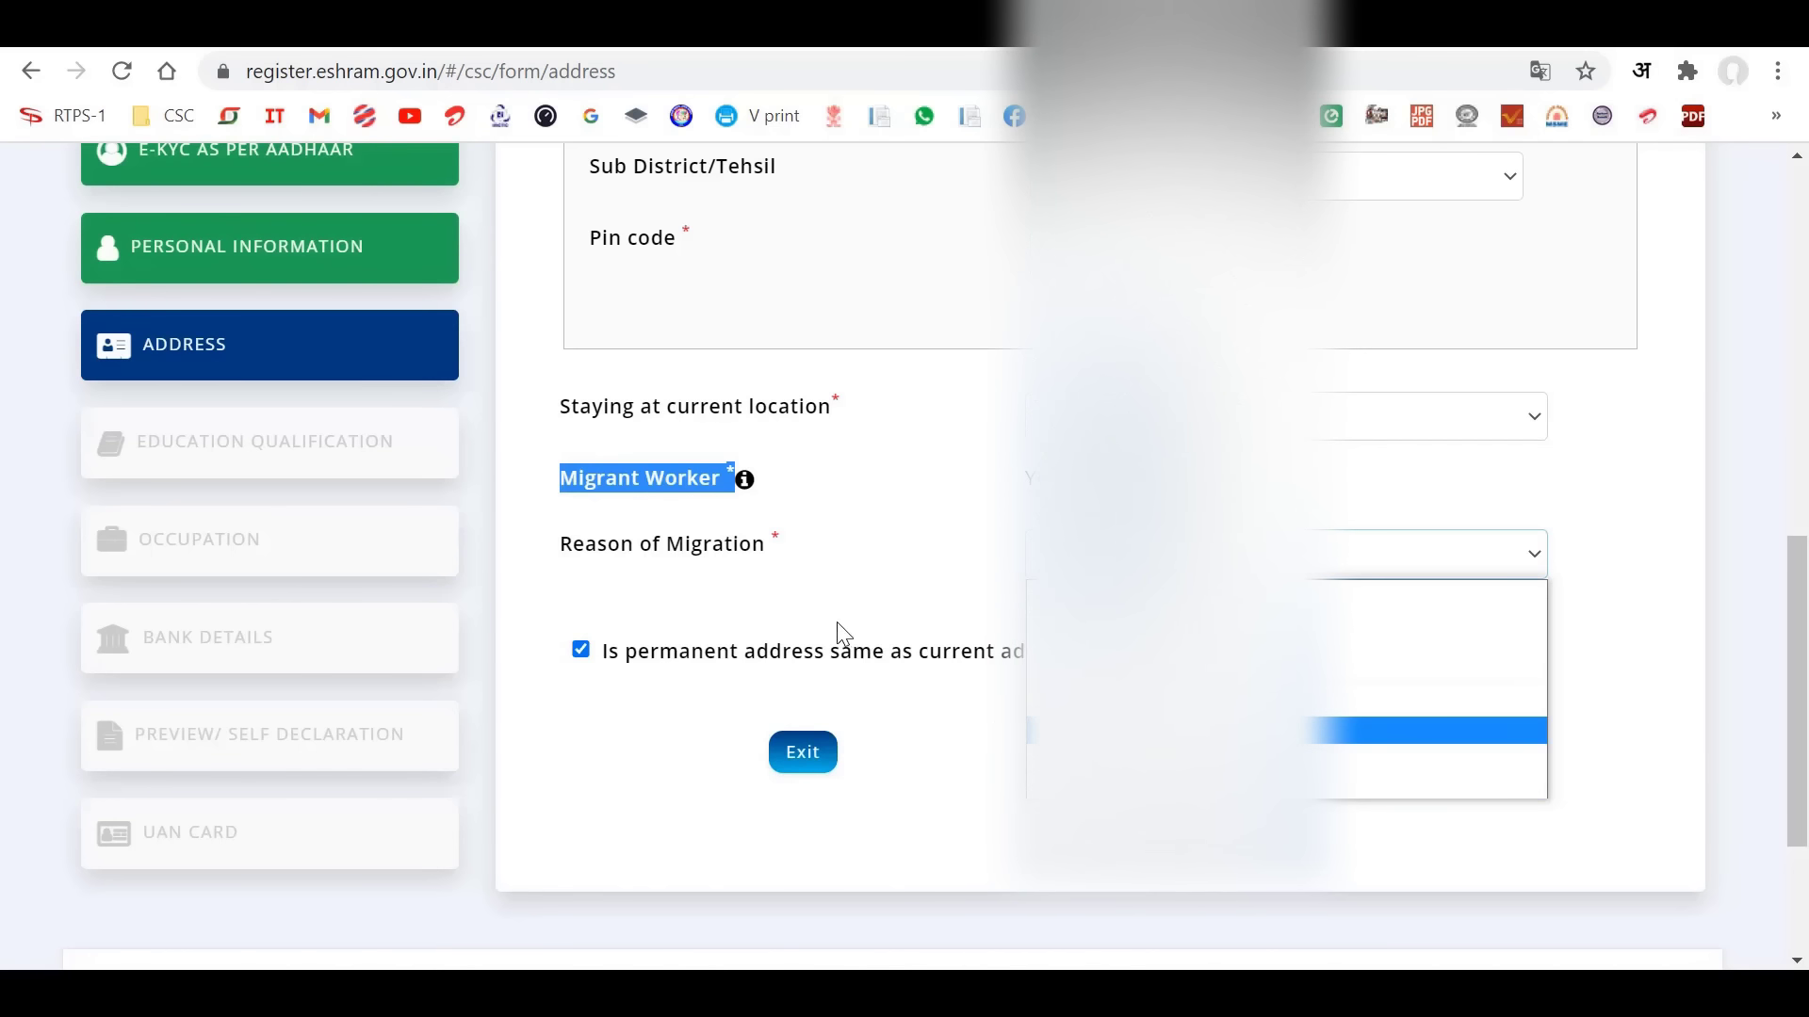
pyautogui.click(896, 569)
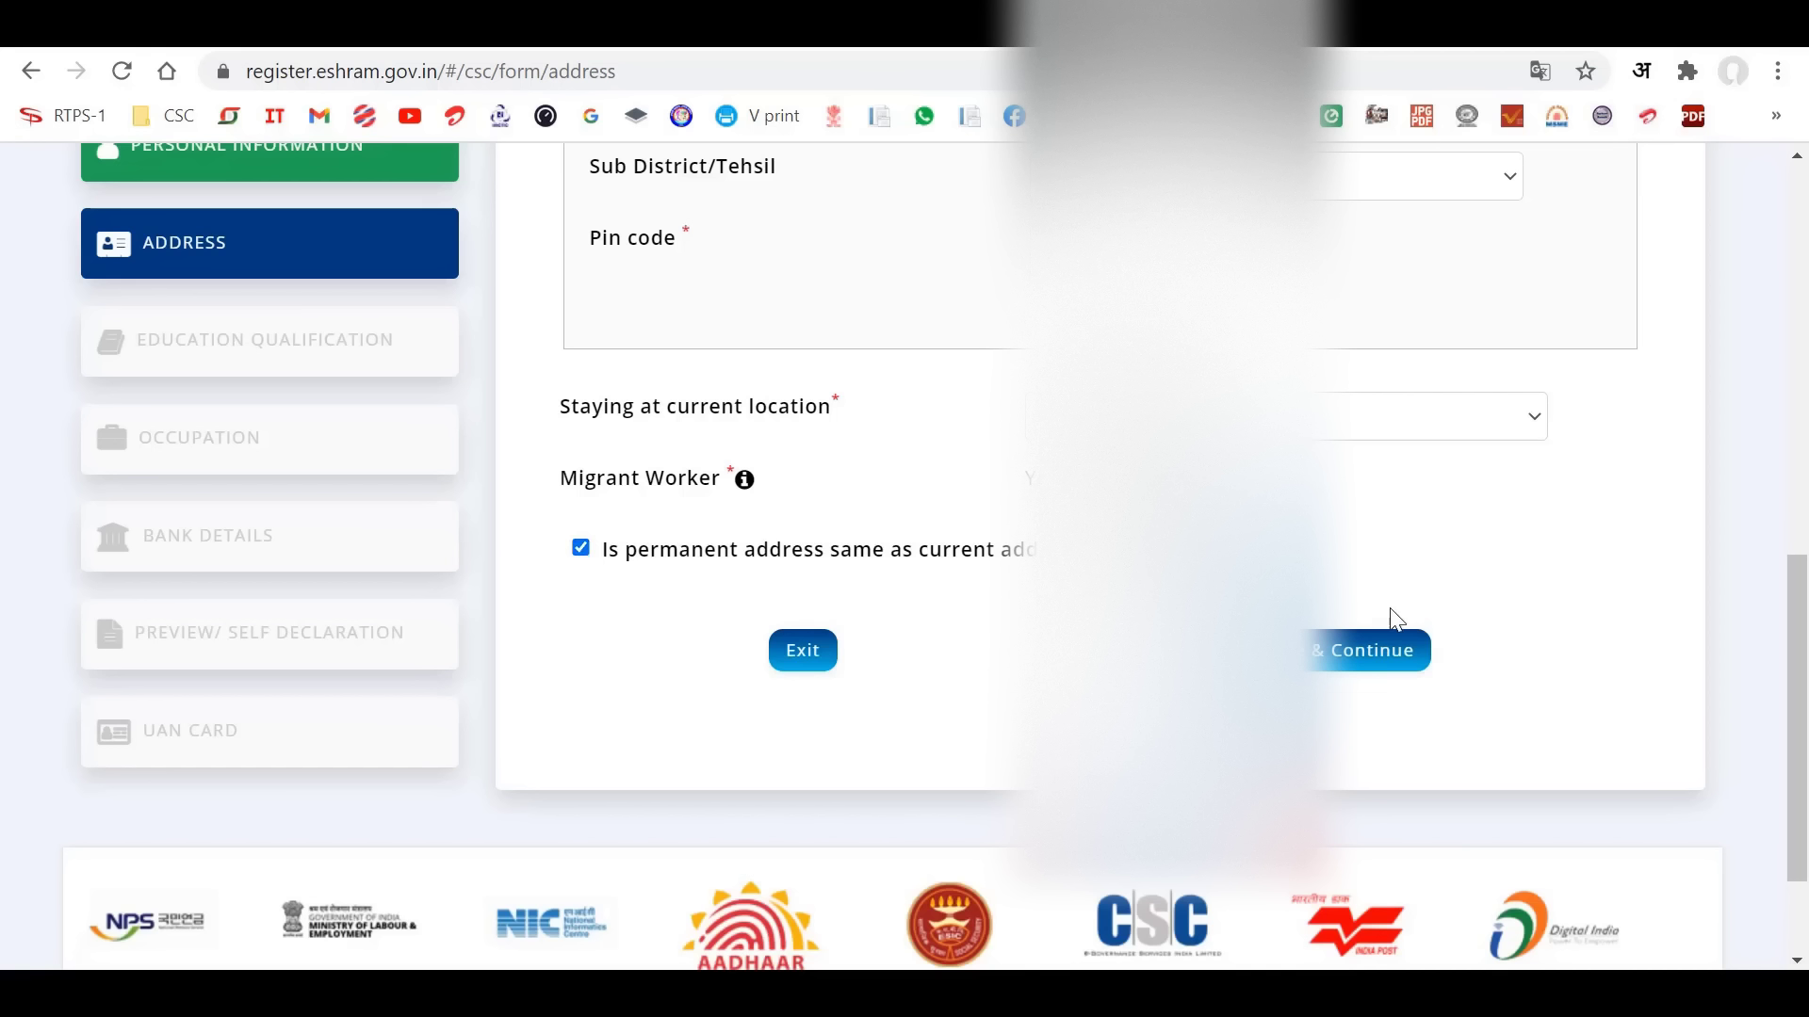
pyautogui.click(1345, 666)
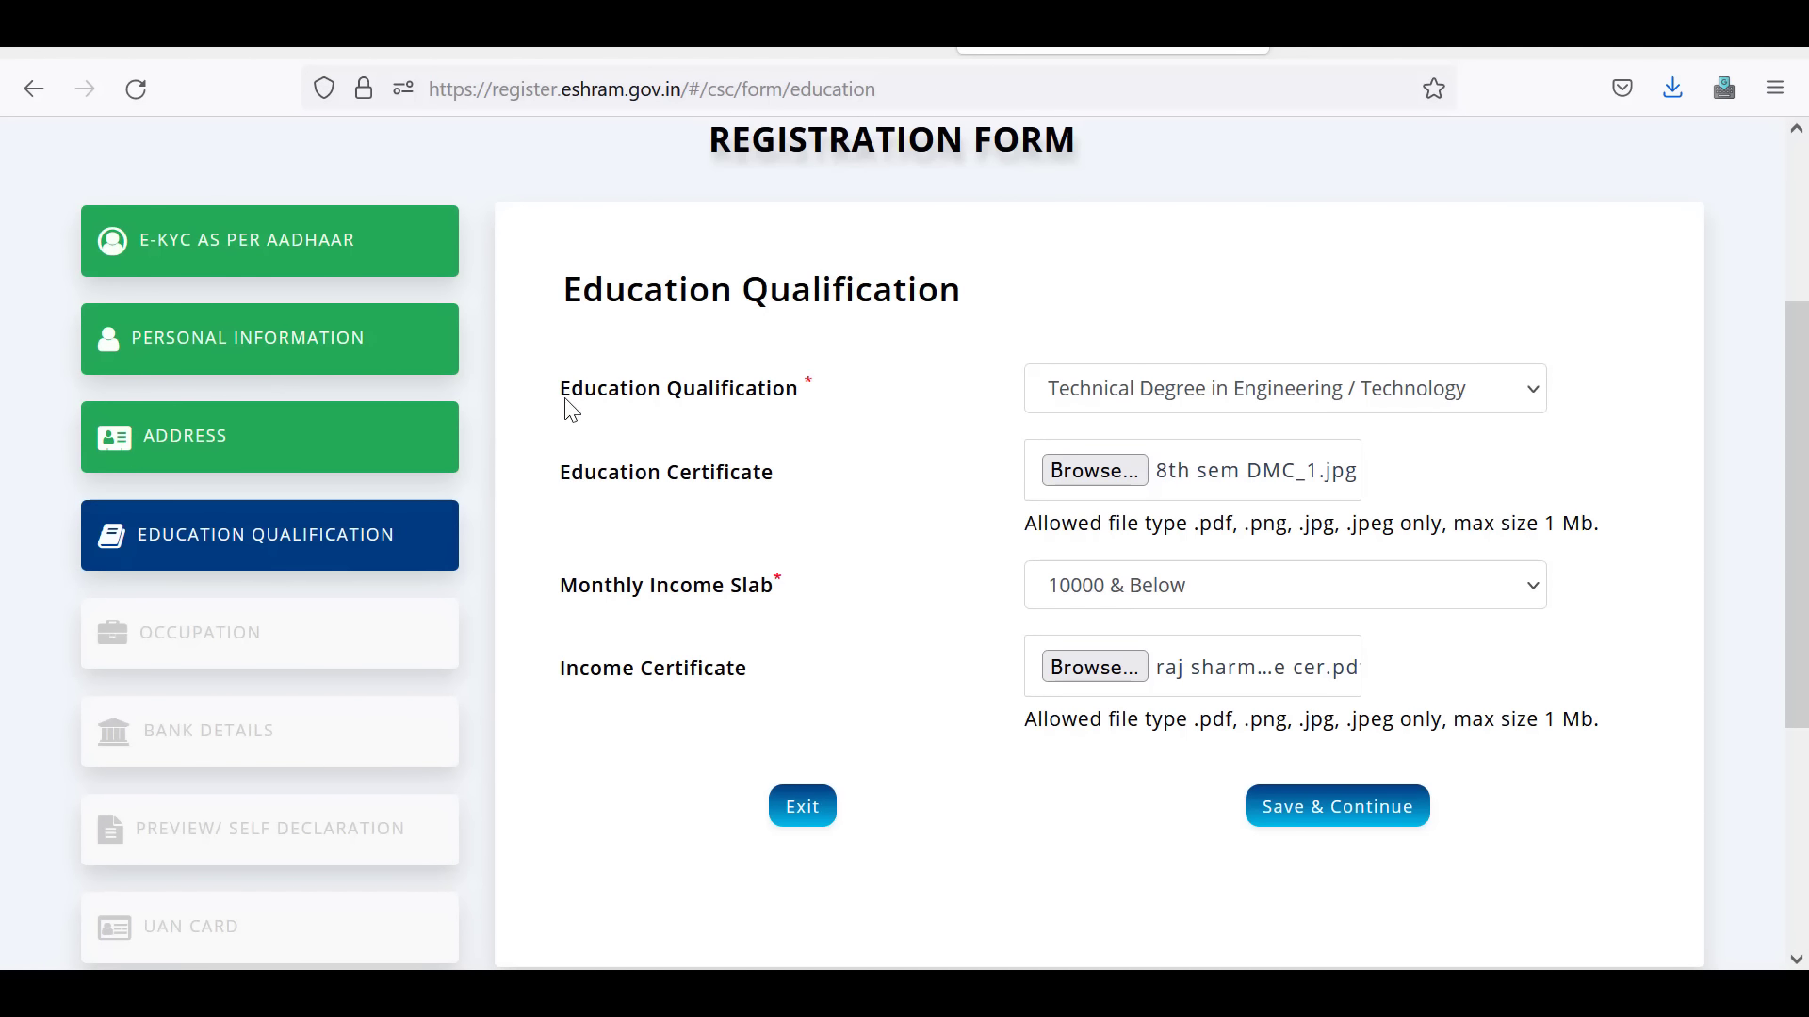
# Keep Technical Degree in Engineering / Technology as the qualification and review the Education Certificate field.
pyautogui.click(1108, 400)
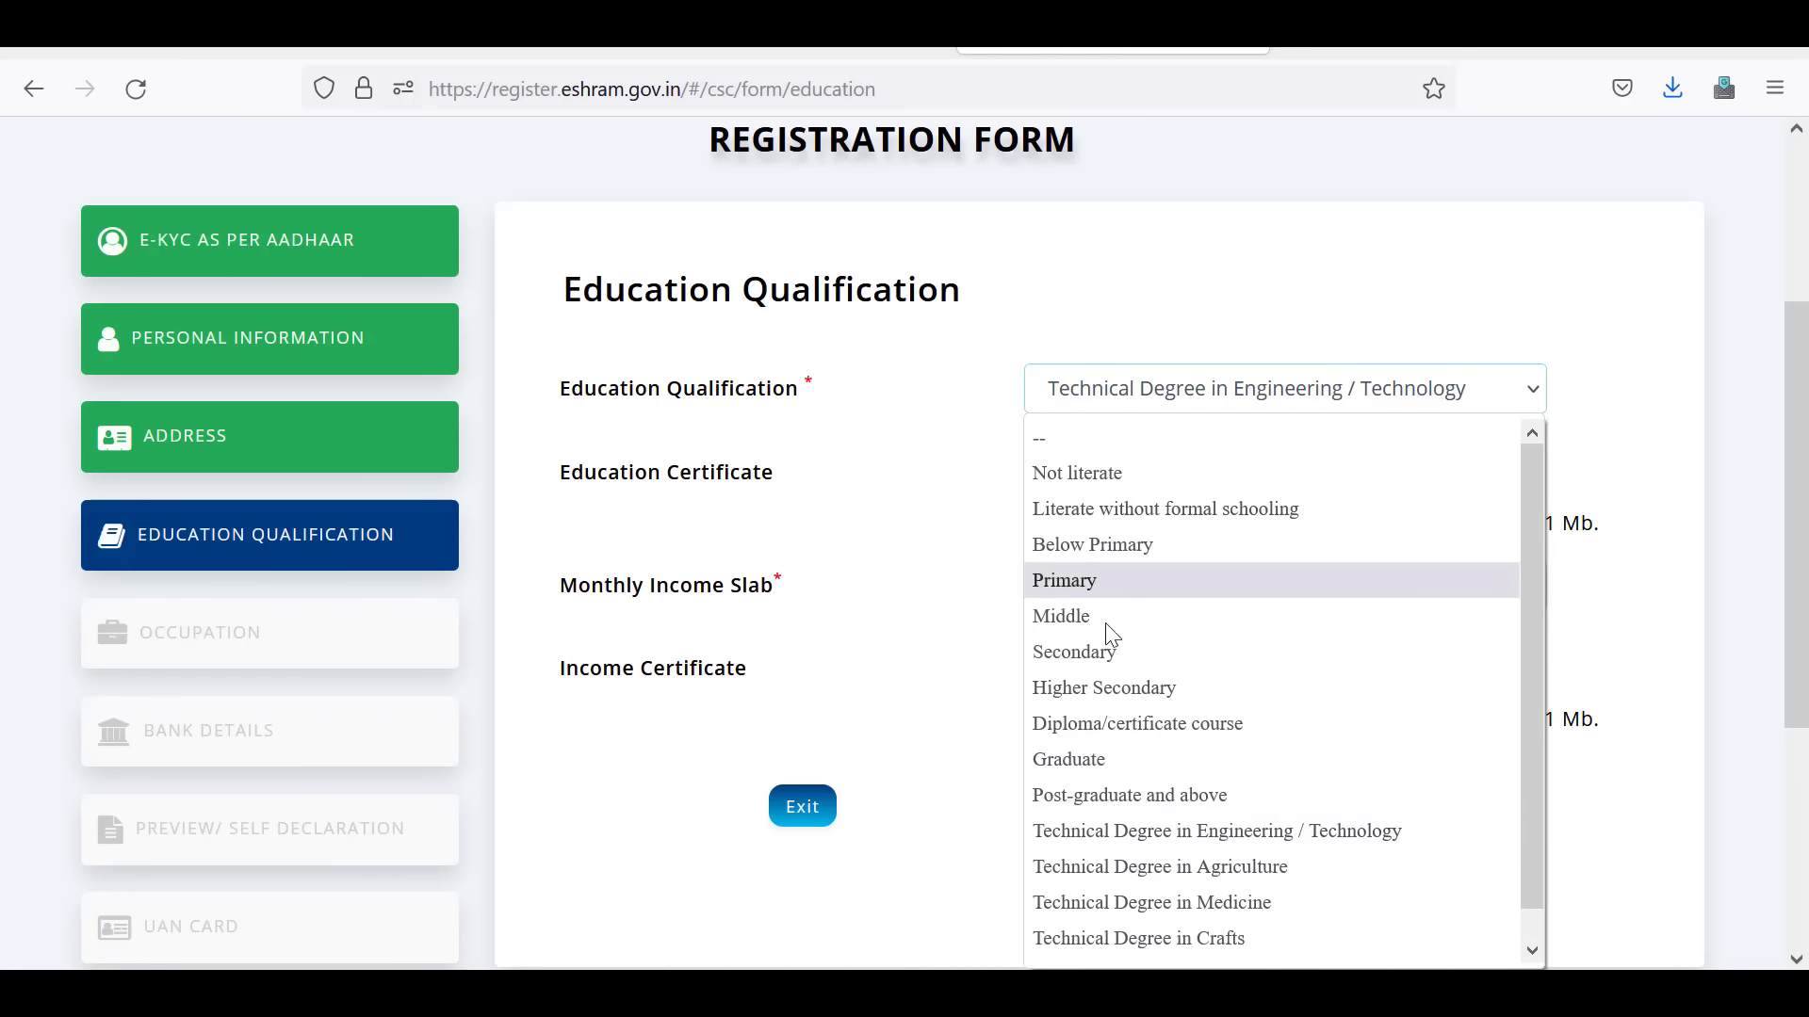
pyautogui.scroll(-1, 1108, 626)
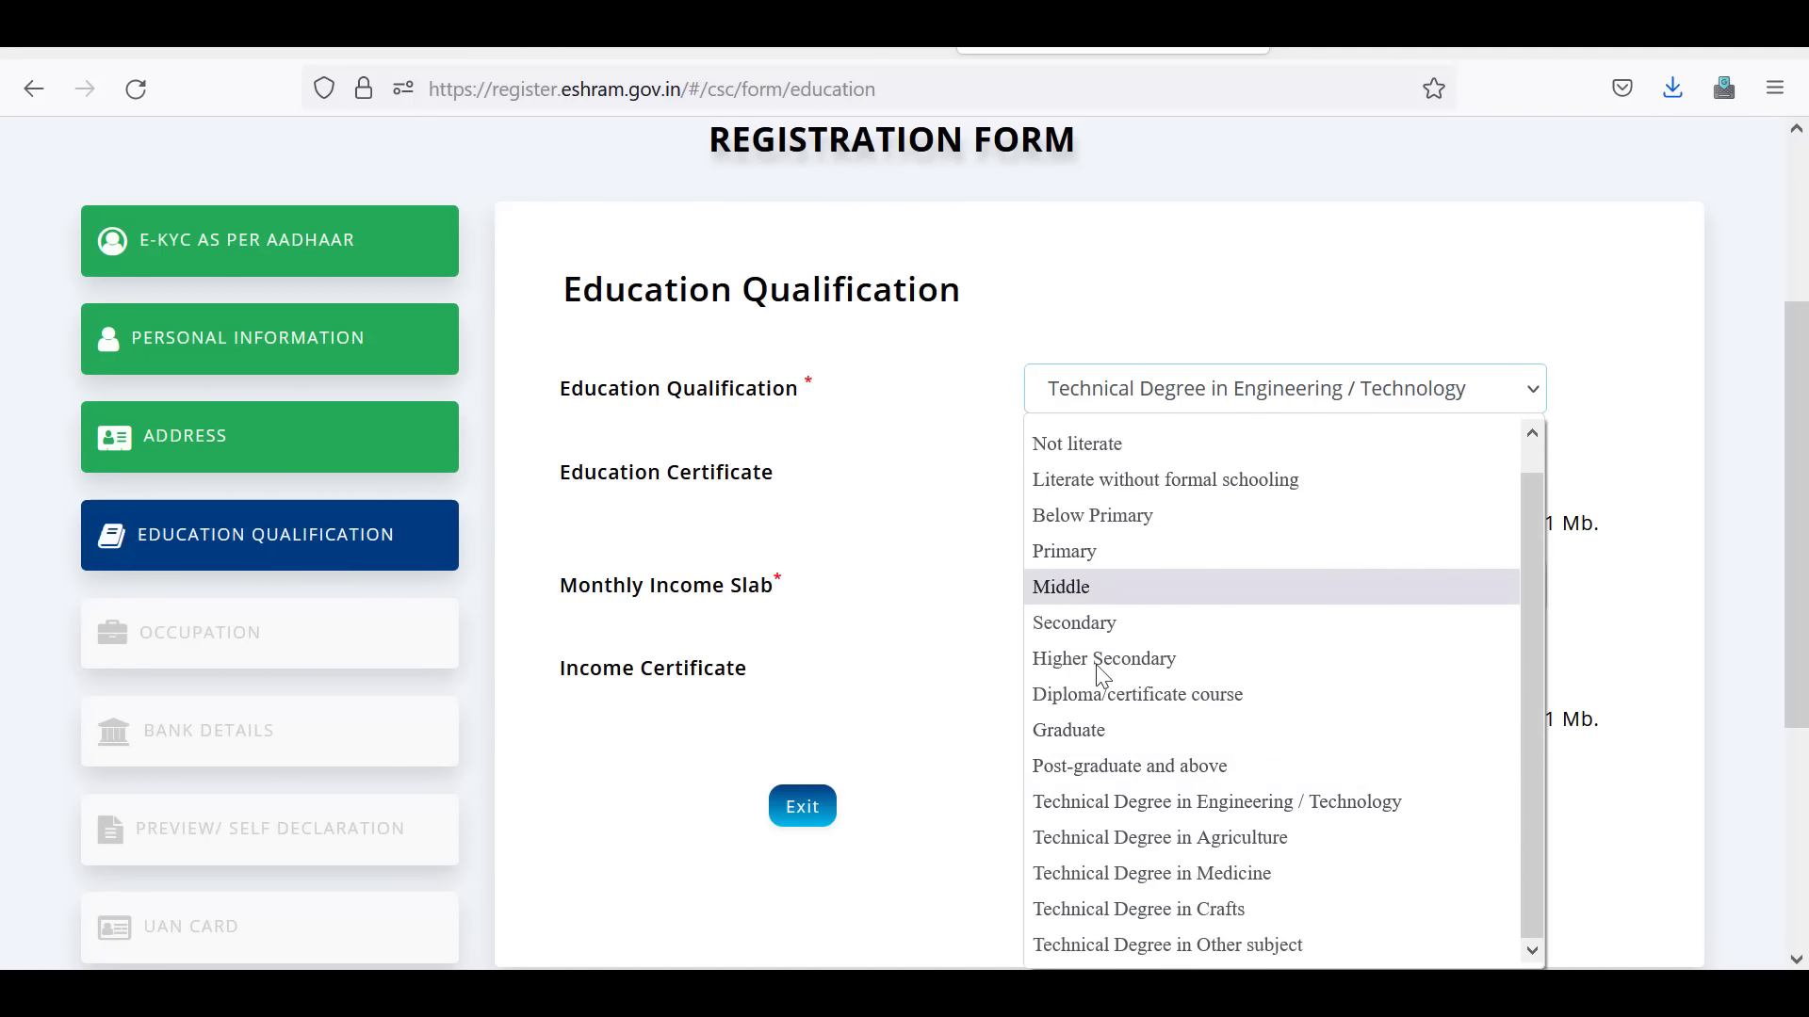
pyautogui.scroll(1, 1104, 757)
pyautogui.click(1086, 283)
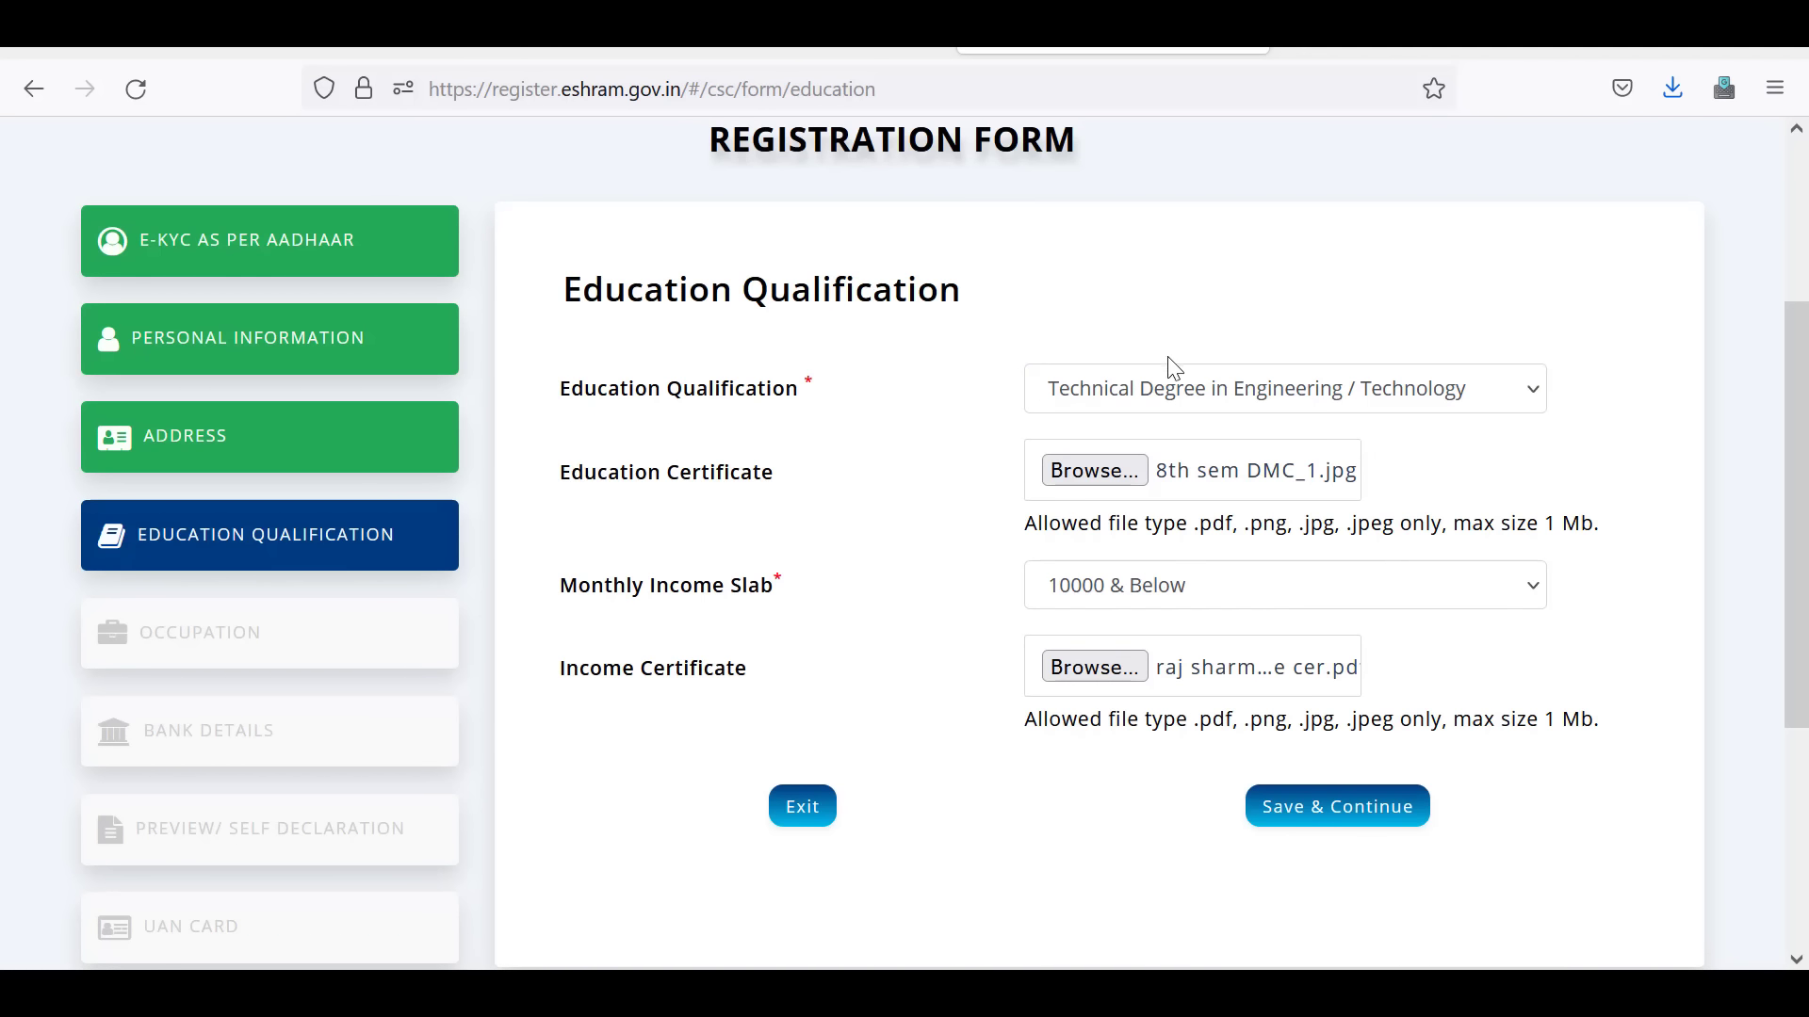
pyautogui.click(1089, 394)
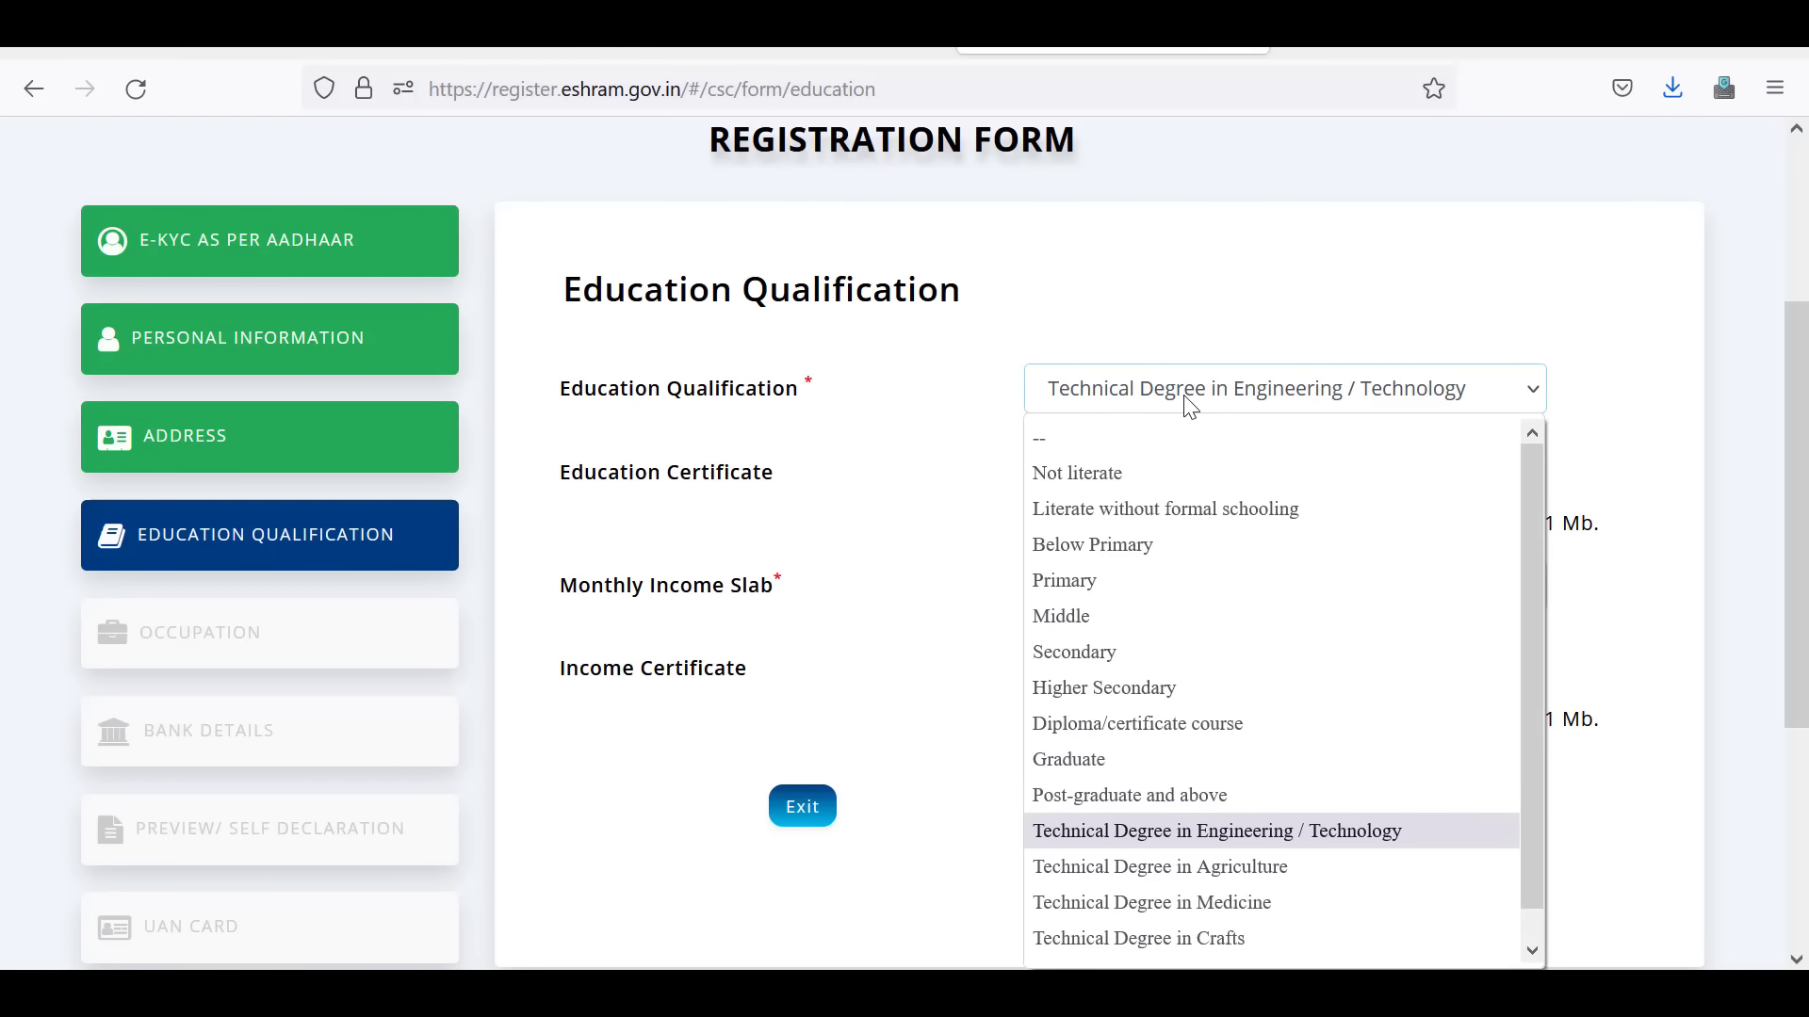
pyautogui.click(1270, 261)
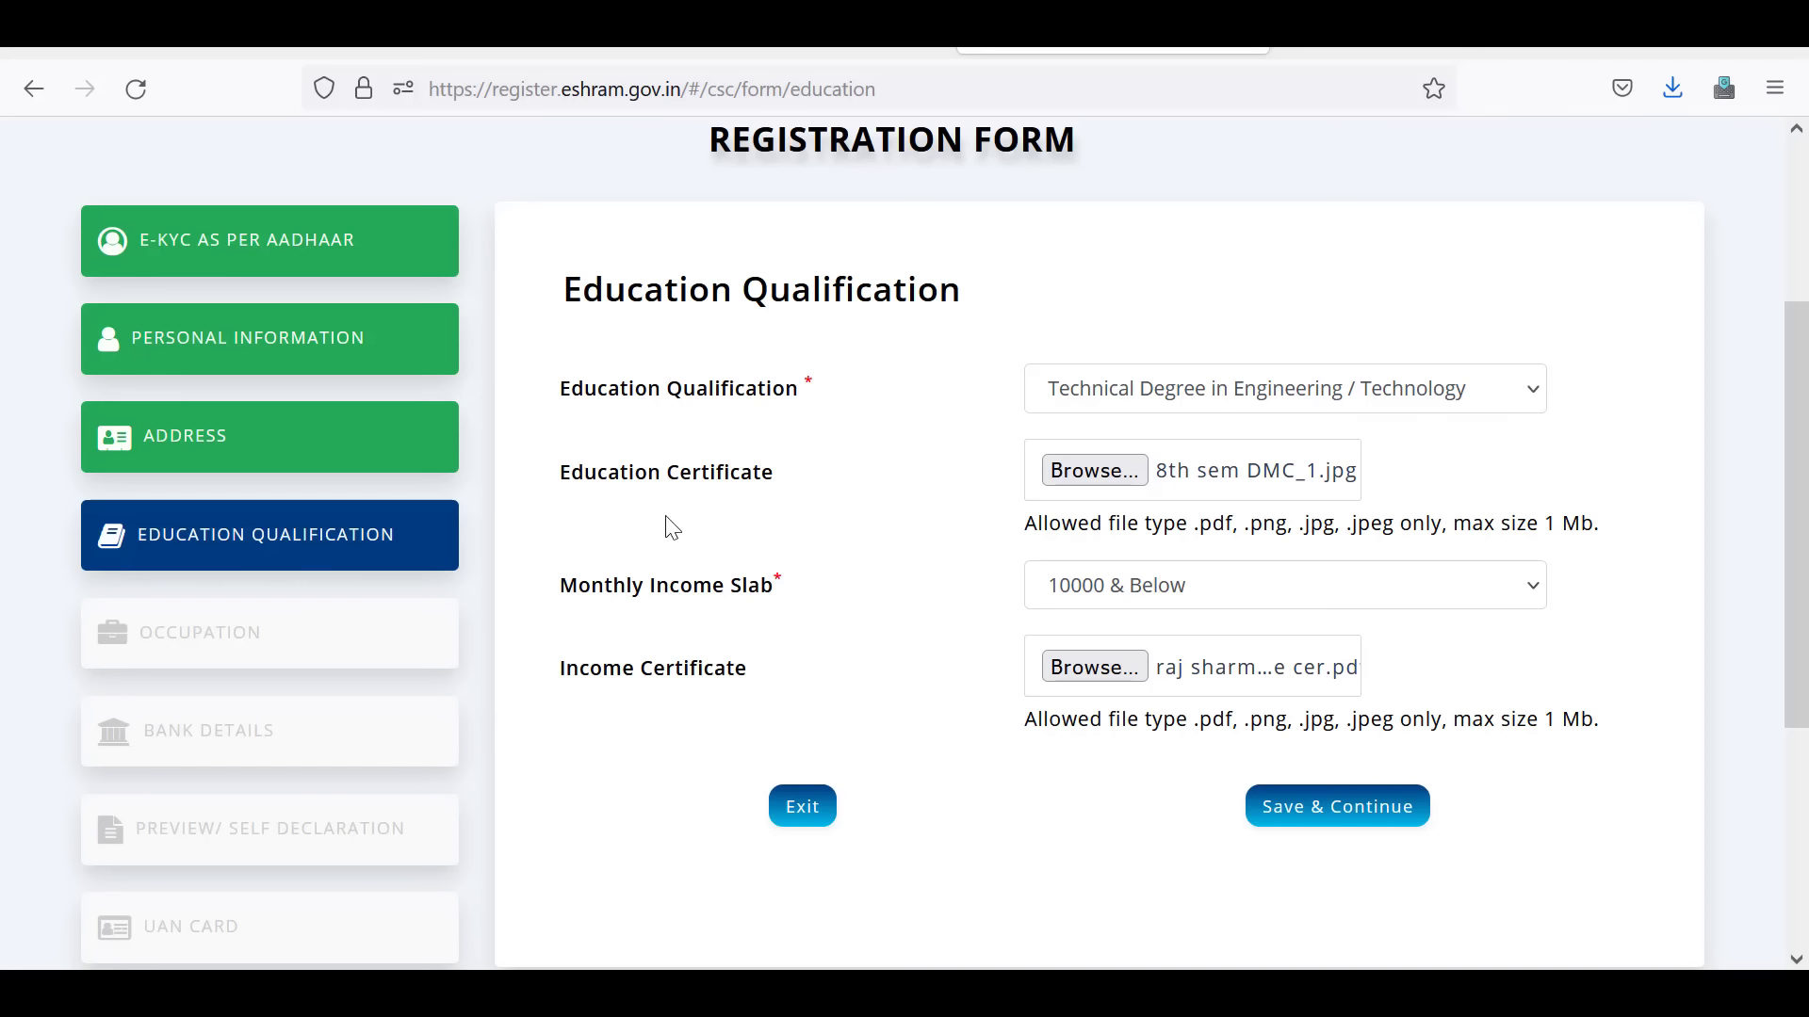
pyautogui.moveTo(554, 473); pyautogui.dragTo(949, 477)
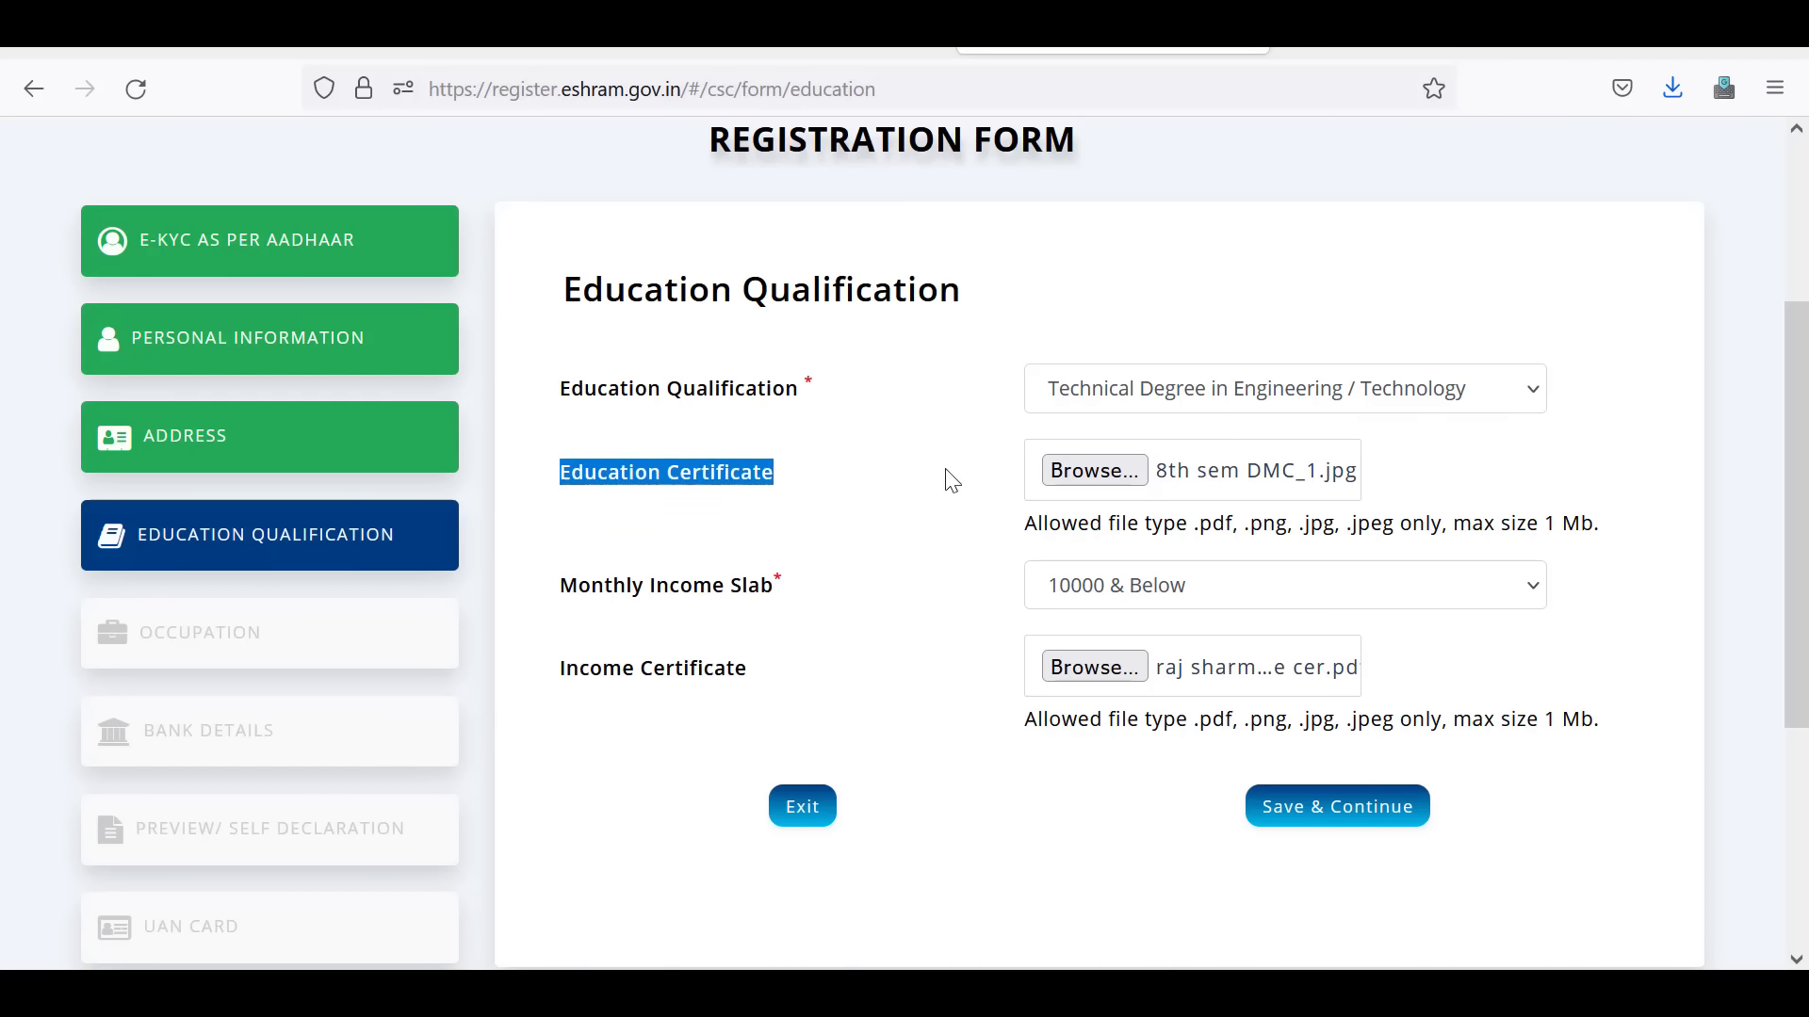